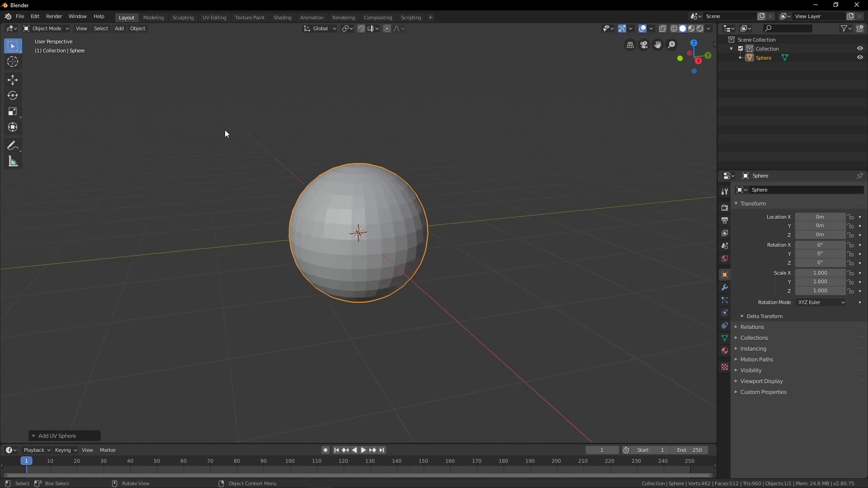
Enter Edit Mode on the sphere and use face selection.
click(56, 28)
click(49, 49)
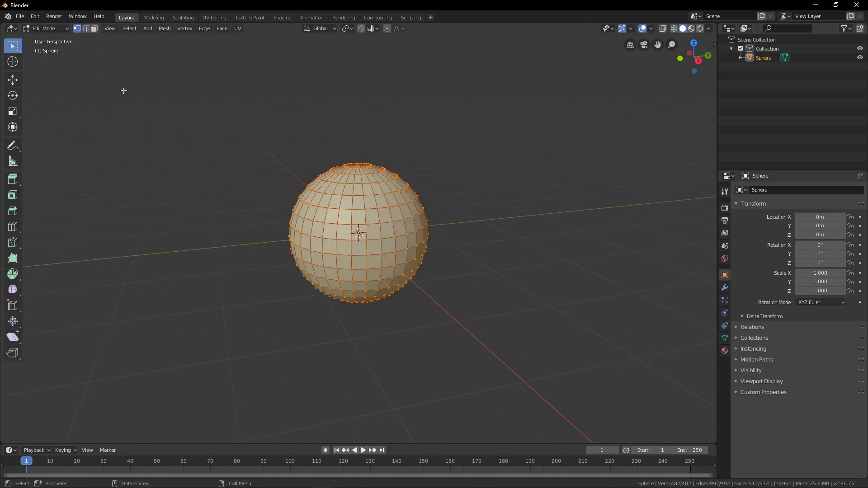
click(95, 29)
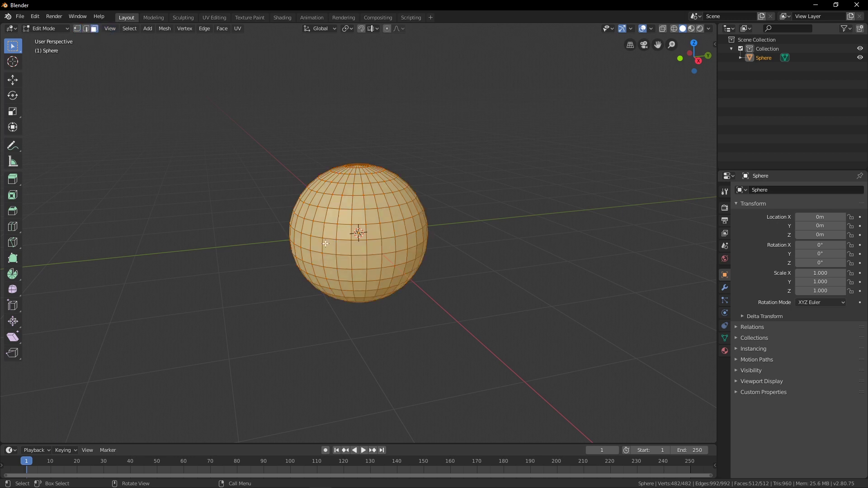
Select all faces of the sphere's lower half from every side and delete them.
middle_drag(342, 283, 333, 275)
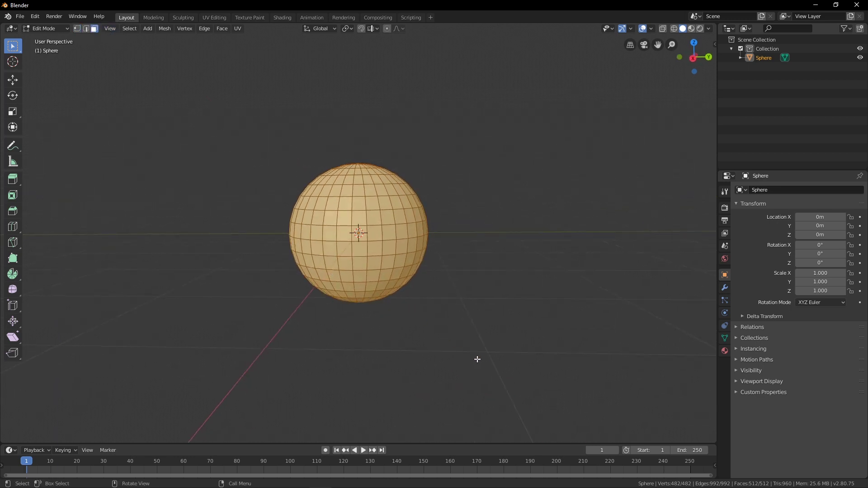
drag(477, 357, 257, 248)
middle_drag(257, 248, 407, 311)
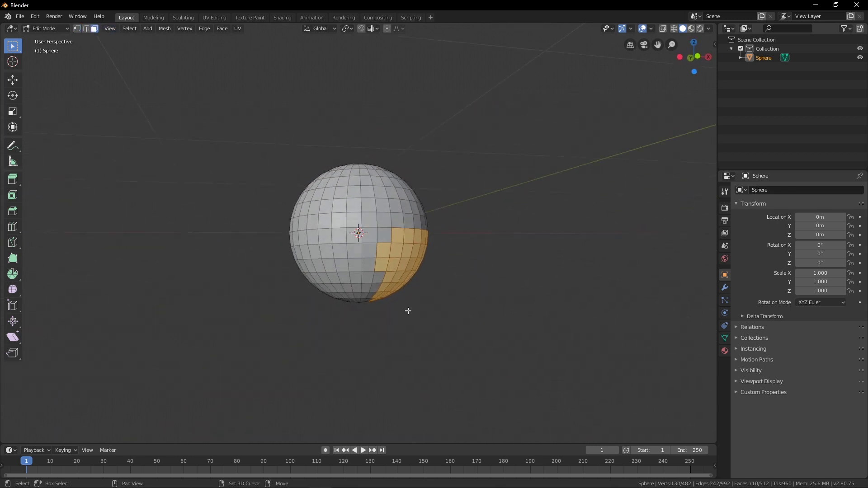
drag(434, 368, 289, 240)
middle_drag(289, 240, 419, 334)
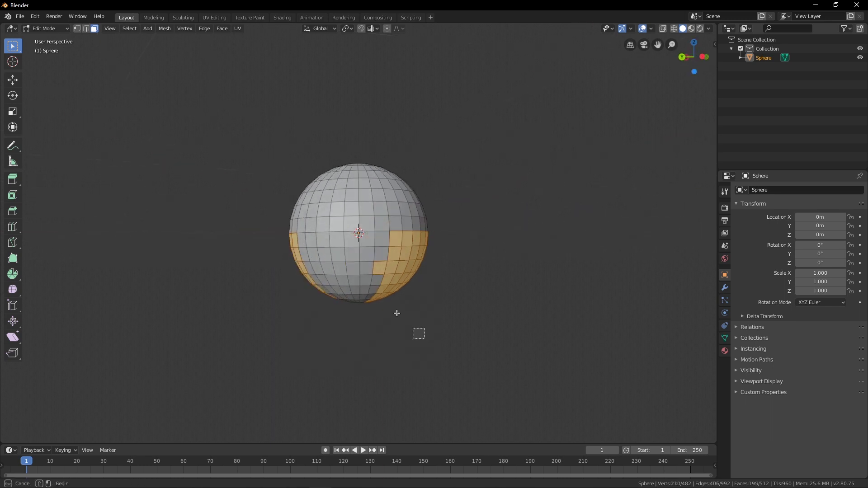
drag(425, 335, 271, 236)
middle_drag(316, 265, 386, 349)
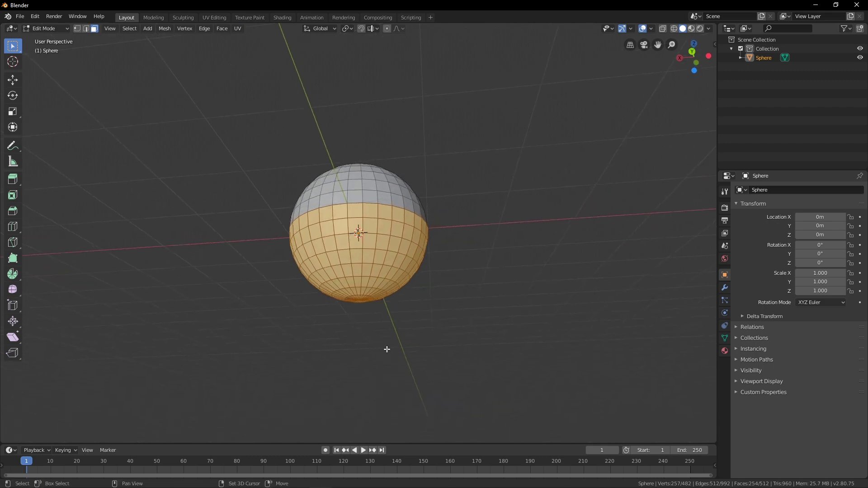
drag(410, 360, 349, 298)
middle_drag(314, 296, 379, 352)
key(x)
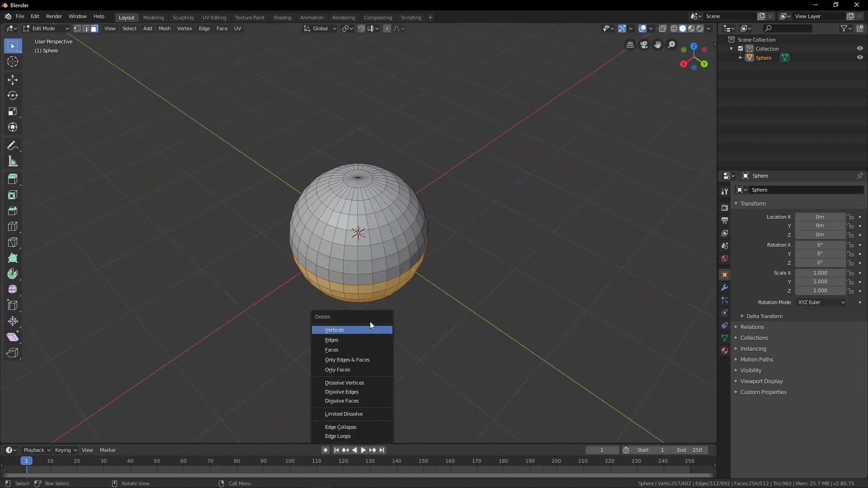
right_click(365, 260)
right_click(365, 258)
right_click(514, 245)
right_click(514, 245)
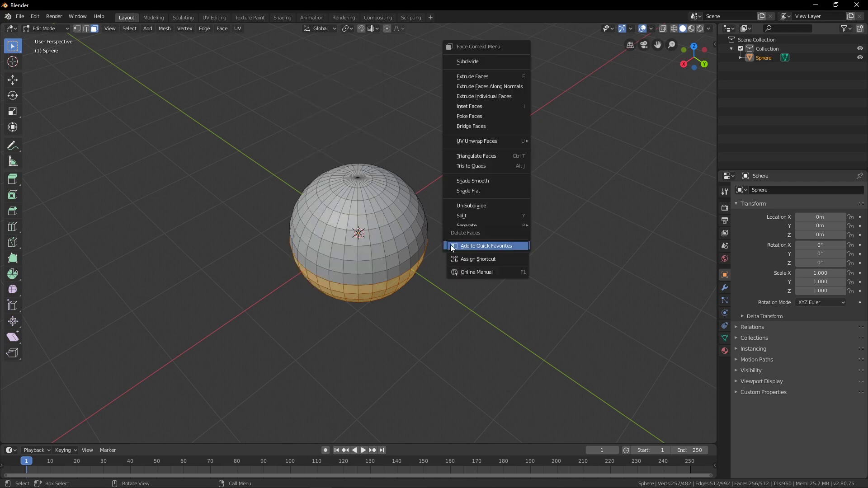
right_click(366, 249)
click(336, 248)
Select the faces on the positive Y half of the dome and delete them to leave a quarter sphere.
middle_drag(325, 276, 356, 242)
scroll(356, 241, up, 2)
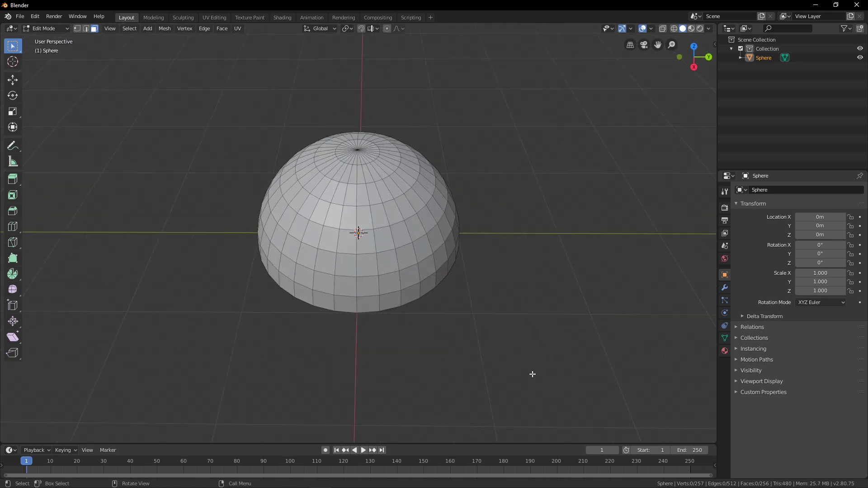
drag(533, 374, 360, 114)
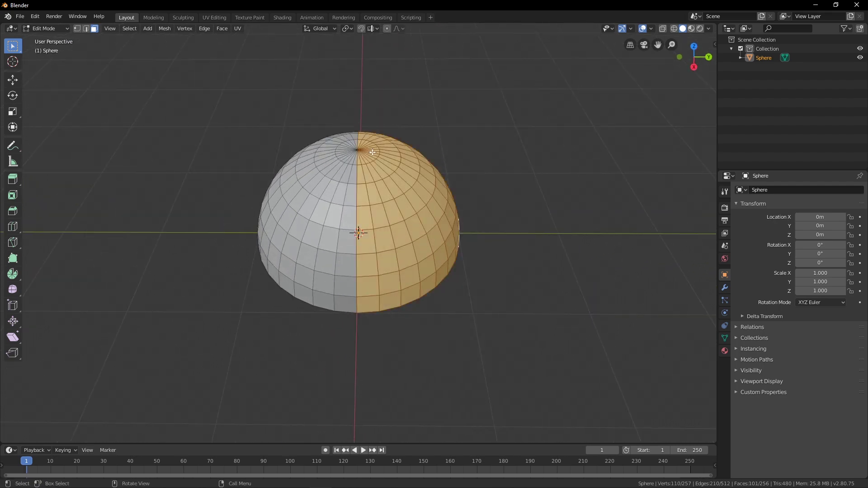
middle_drag(360, 114, 190, 205)
shift+drag(383, 367, 309, 328)
middle_drag(329, 341, 303, 341)
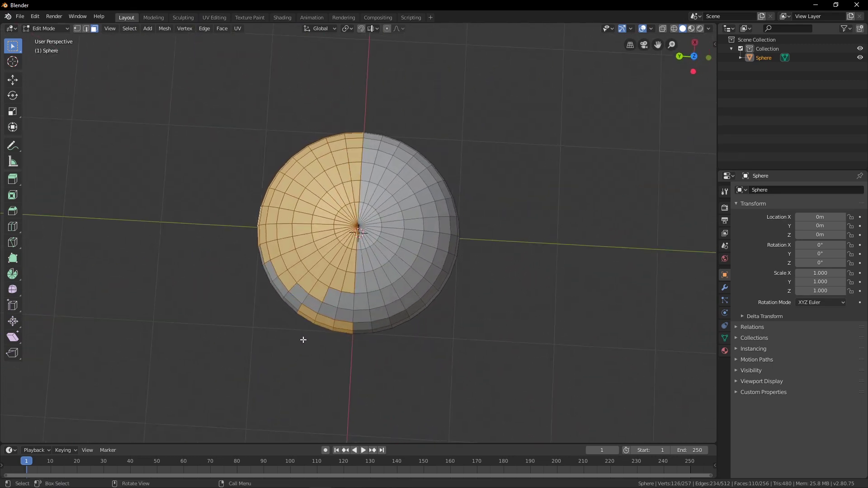
shift+drag(342, 358, 223, 238)
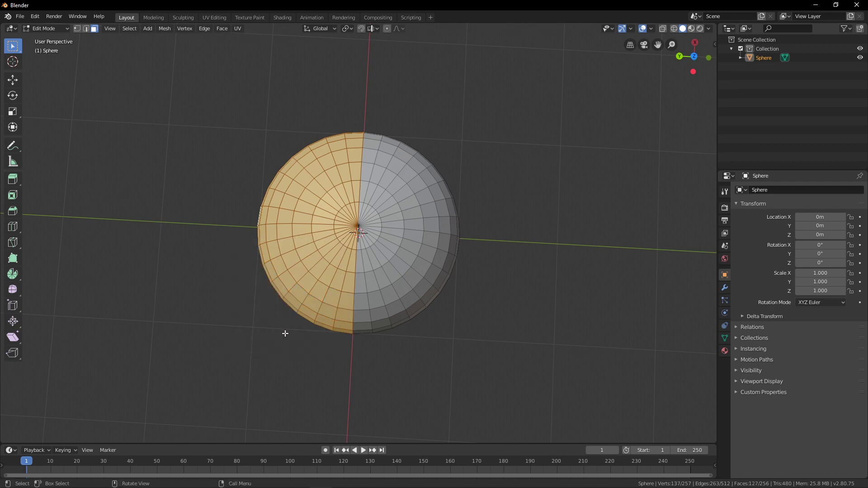
middle_drag(285, 333, 420, 349)
right_click(302, 277)
click(324, 267)
Delete the single stray face left over from the removed half.
drag(420, 349, 297, 292)
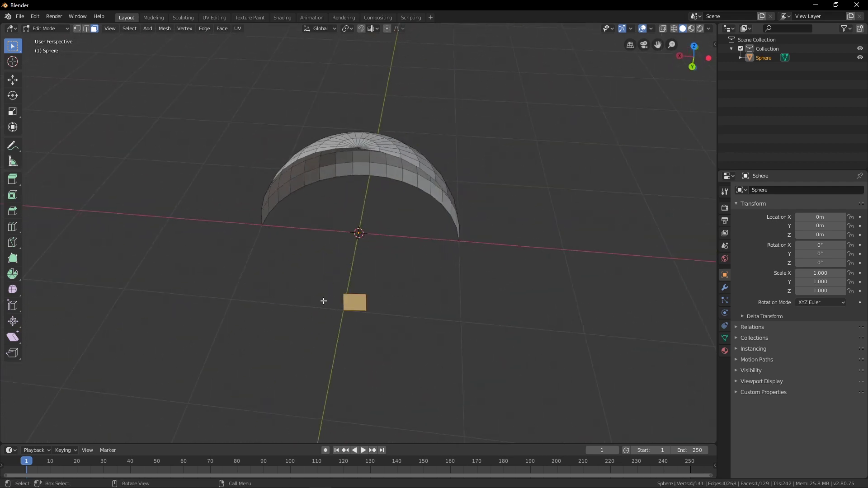
right_click(335, 281)
click(324, 279)
Delete the ring of triangular faces around the pole of the quarter sphere.
middle_drag(320, 285, 425, 301)
scroll(350, 249, up, 3)
drag(396, 278, 340, 246)
right_click(343, 246)
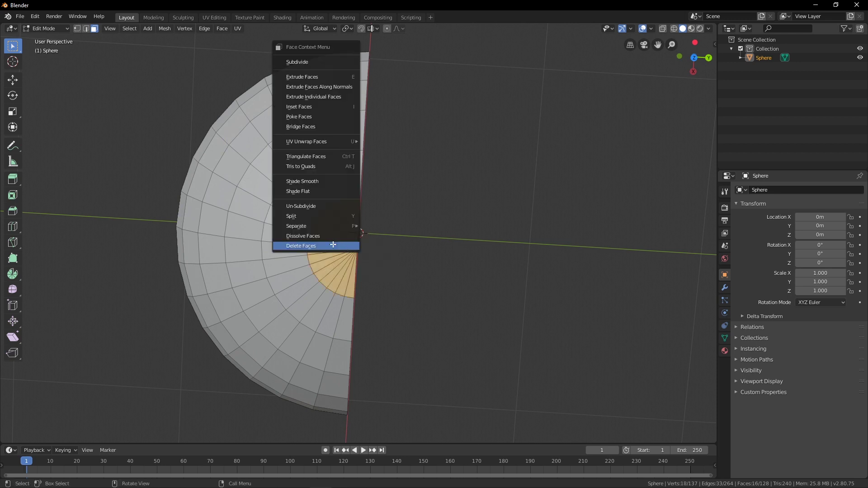
click(343, 245)
Use edge selection and bridge the two opposite rim edges of the pole opening nearest the straight open side.
scroll(354, 289, down, 3)
middle_drag(357, 288, 348, 271)
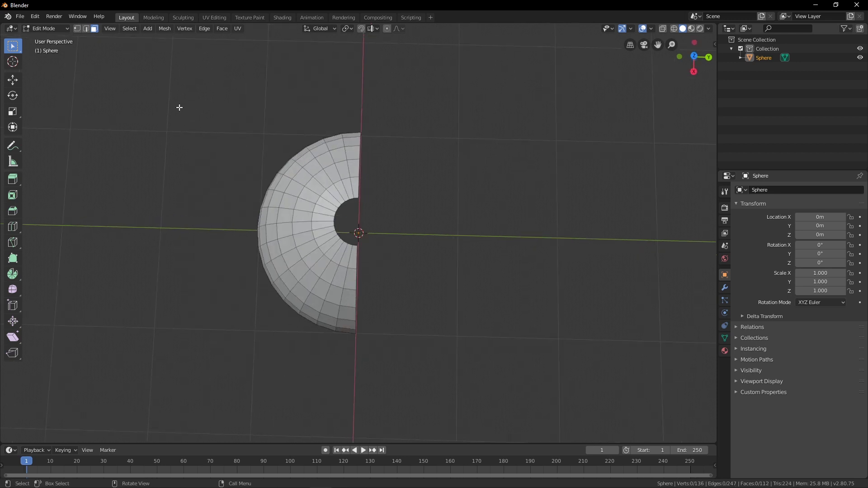
click(209, 29)
click(86, 28)
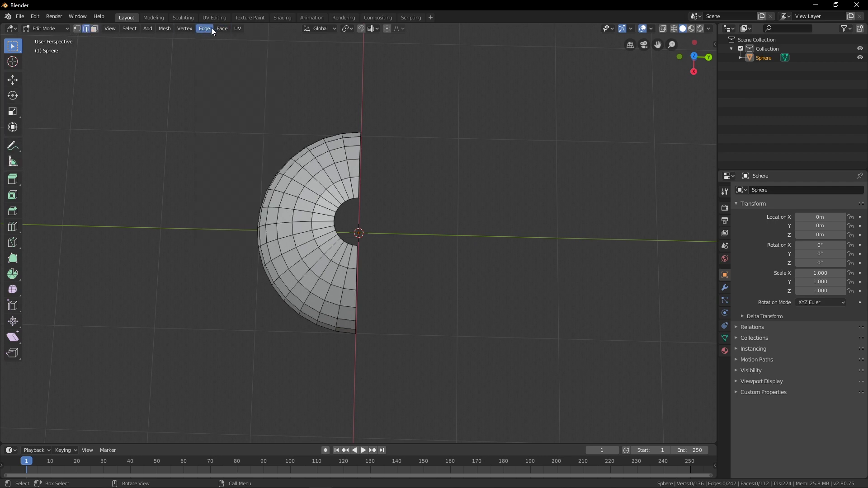
scroll(354, 156, up, 4)
click(350, 142)
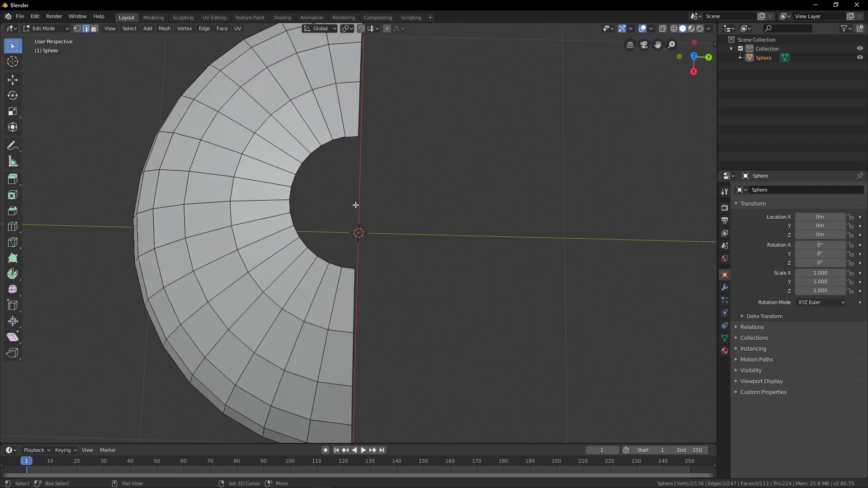
shift+click(346, 272)
click(205, 28)
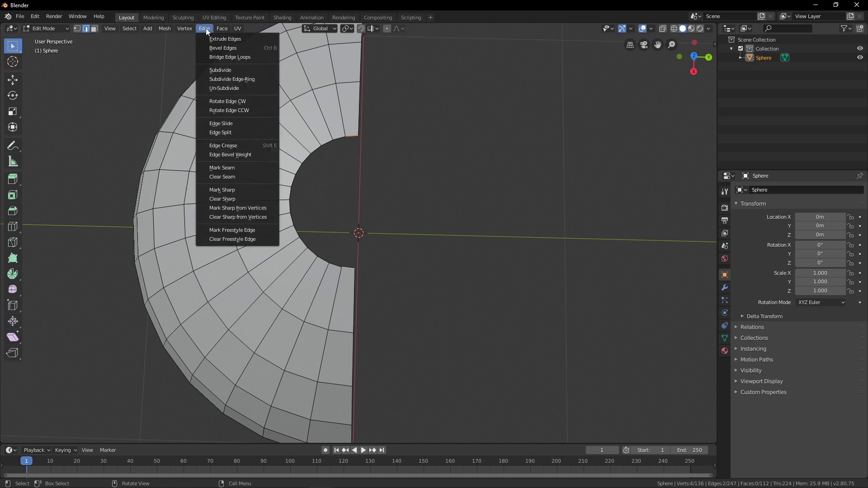
click(223, 55)
Bridge the second and third pairs of opposite rim edges across the pole opening.
click(339, 137)
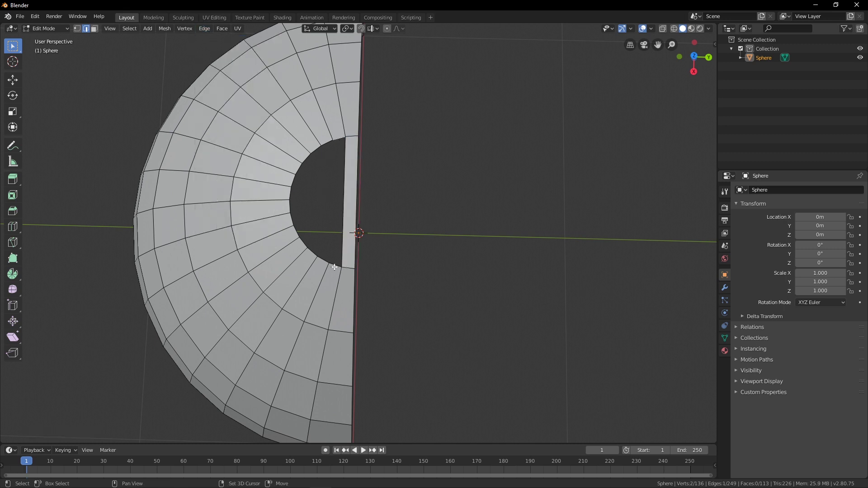
shift+click(335, 266)
click(205, 28)
click(224, 56)
click(328, 143)
shift+click(322, 260)
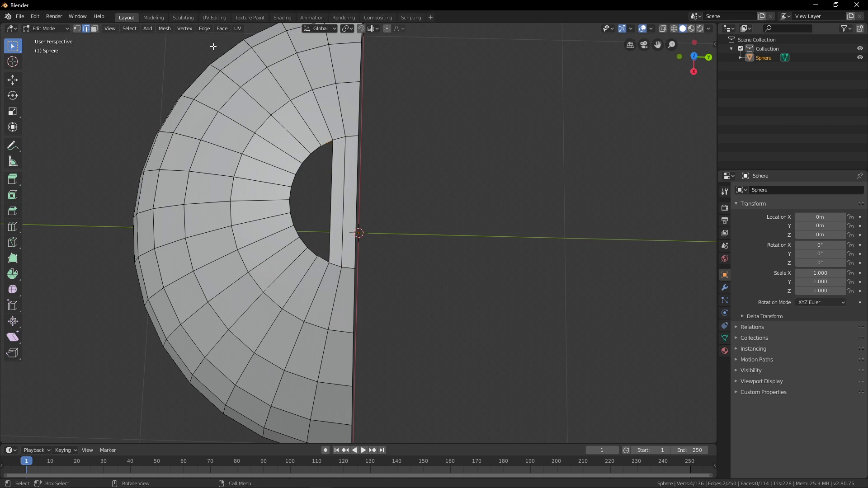
click(205, 28)
click(215, 55)
Bridge the fourth and fifth pairs of opposite rim edges, continuing the strips across the opening.
click(311, 163)
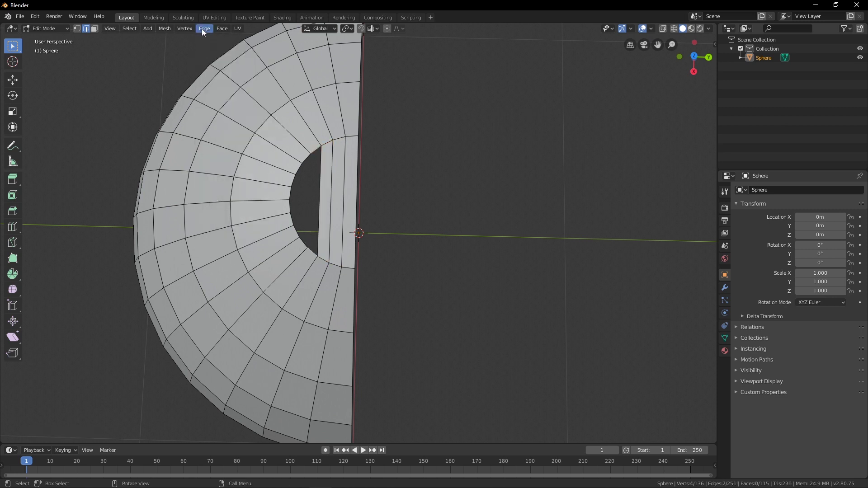
click(205, 28)
click(215, 55)
click(308, 158)
shift+click(302, 243)
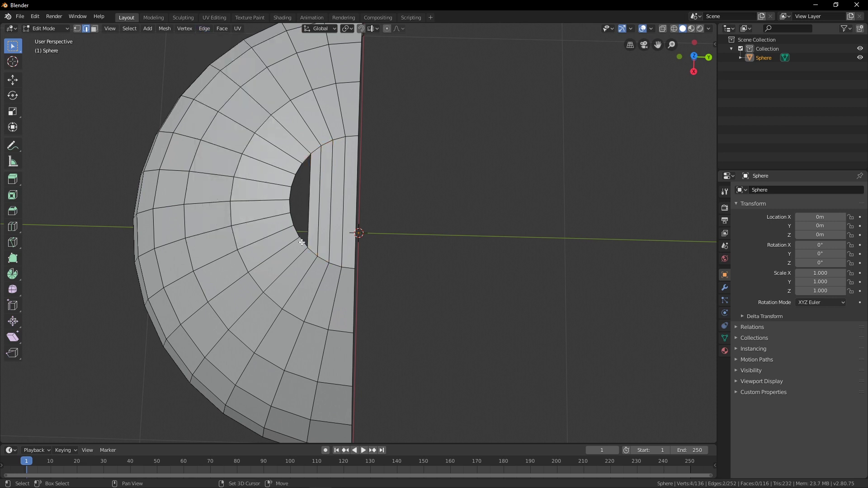
click(205, 28)
click(216, 55)
Bridge the last two pairs of rim edges, leaving only a narrow triangular gap.
click(205, 28)
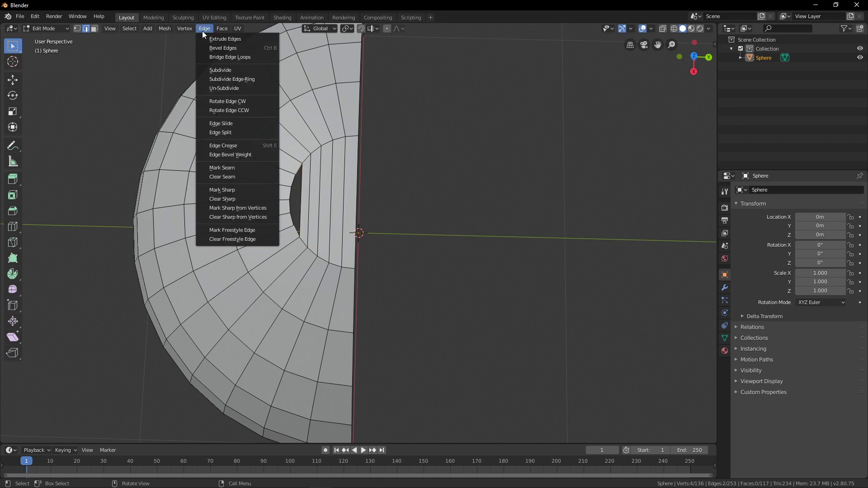
click(216, 56)
click(290, 219)
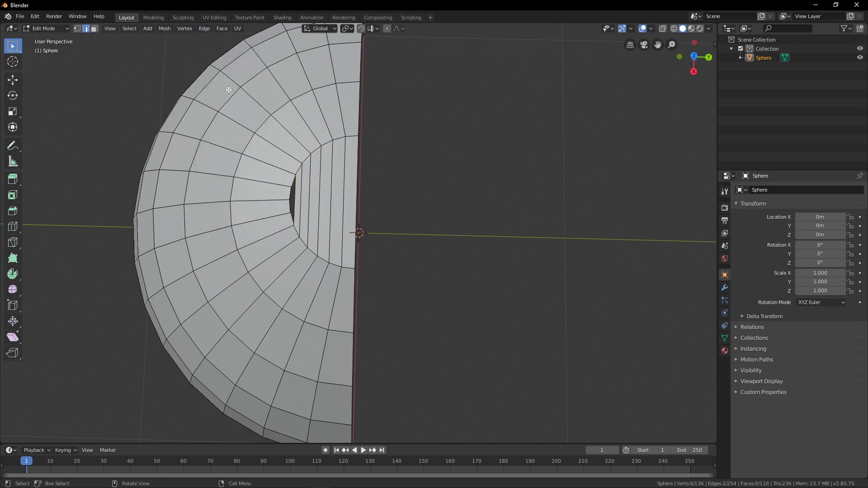
click(204, 30)
click(215, 56)
Use vertex selection and move the two end vertices of the triangular gap along Y toward the straight open side.
scroll(270, 191, up, 7)
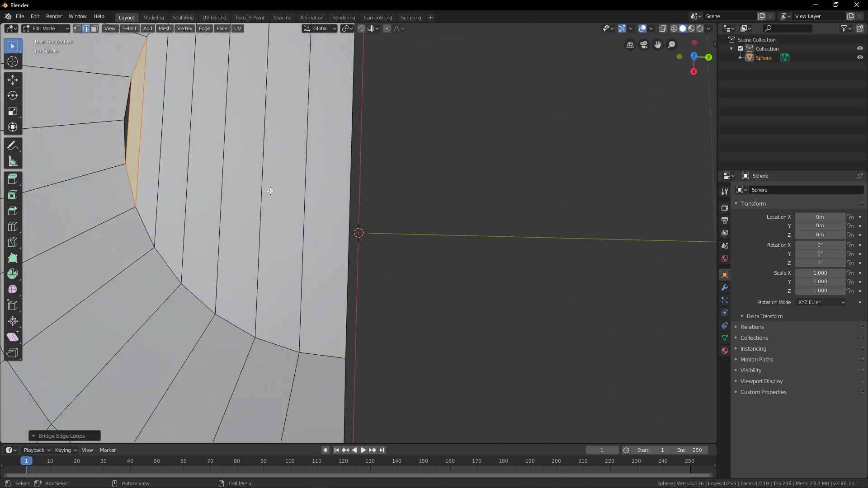
shift+middle_drag(129, 112, 147, 126)
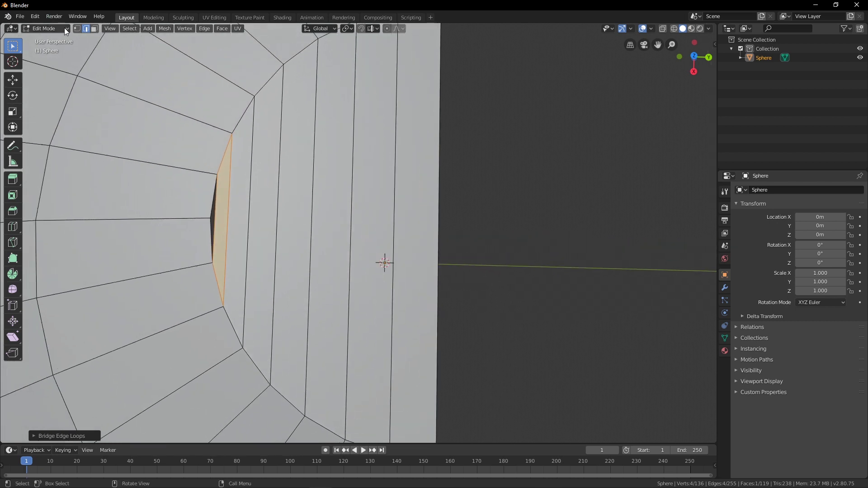
click(77, 29)
click(245, 186)
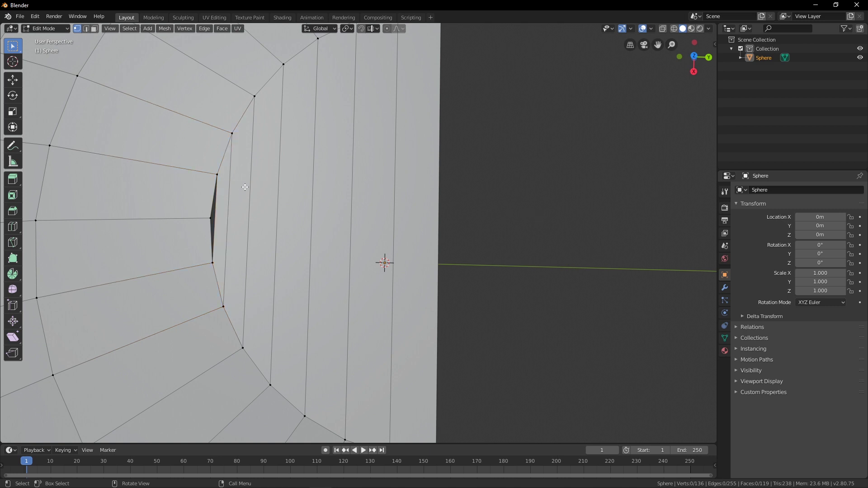
scroll(197, 218, up, 1)
scroll(197, 219, down, 1)
shift+middle_drag(199, 219, 272, 224)
scroll(437, 235, up, 4)
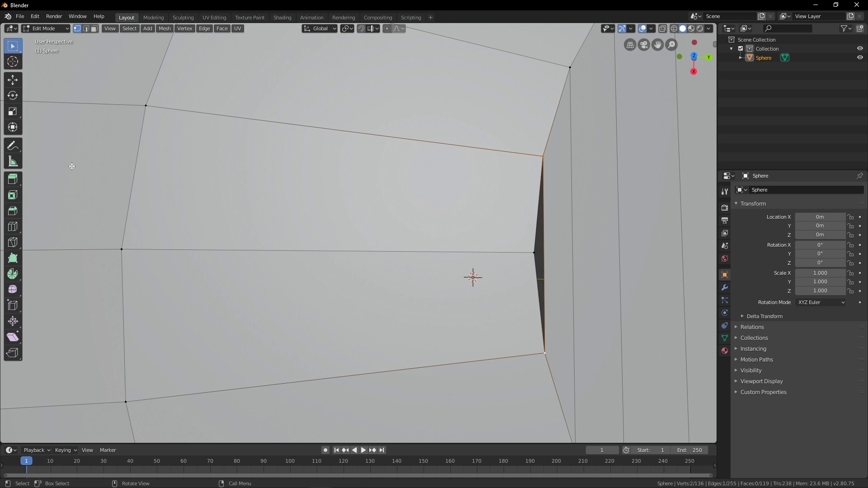
click(19, 84)
drag(574, 256, 649, 256)
Add the gap's tip vertex to the selection and fill the three vertices with a new face.
shift+click(535, 255)
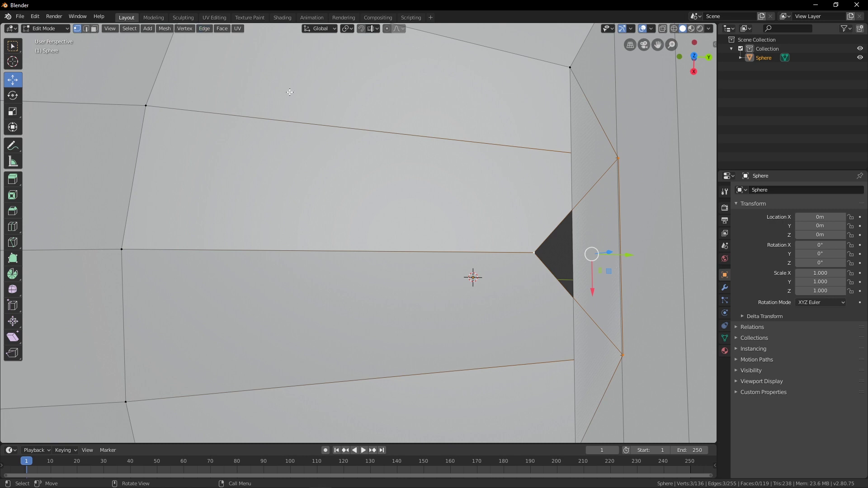
click(206, 29)
mouse_move(184, 29)
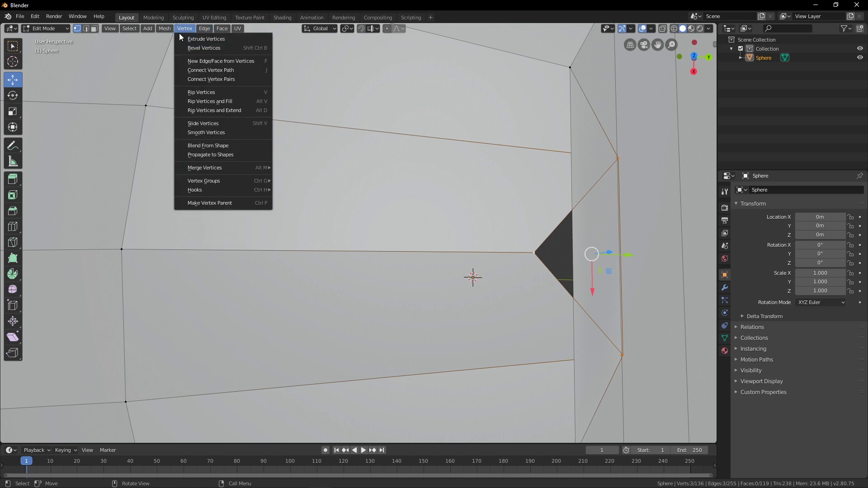
click(197, 61)
Move the new triangle's three vertices back along Y, away from the straight open side, and clear the selection.
drag(619, 252, 528, 252)
click(437, 248)
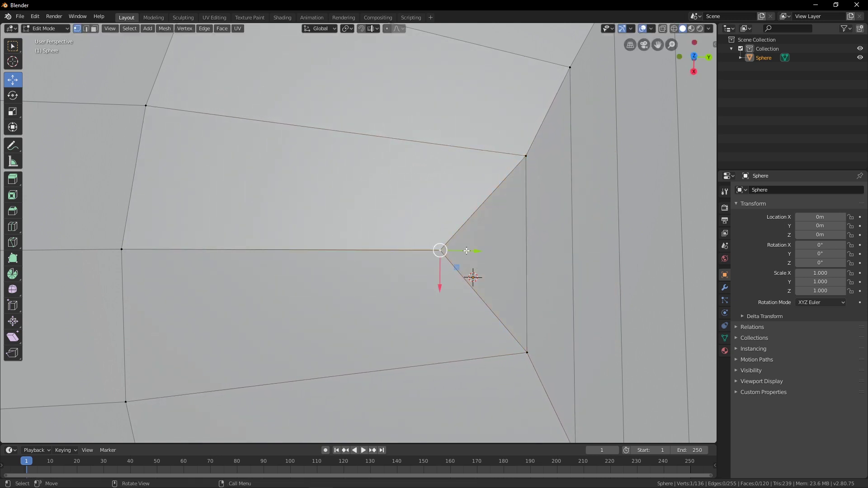
scroll(345, 188, down, 4)
click(345, 189)
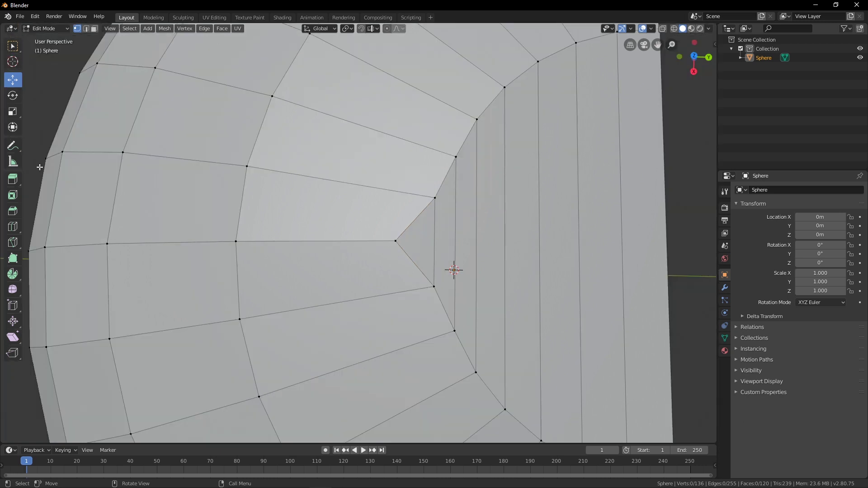
Knife-cut a line across the bridged strips, from the middle of the triangle's base edge to the straight open side.
click(13, 243)
scroll(293, 246, down, 3)
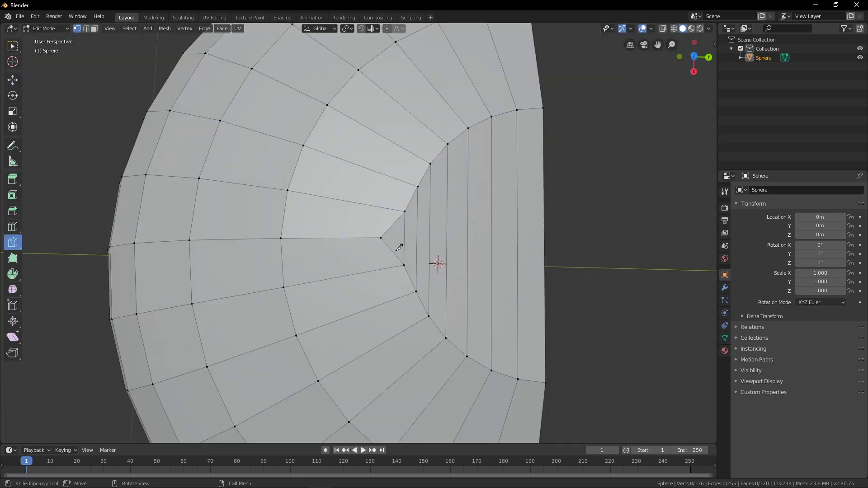
scroll(400, 247, up, 4)
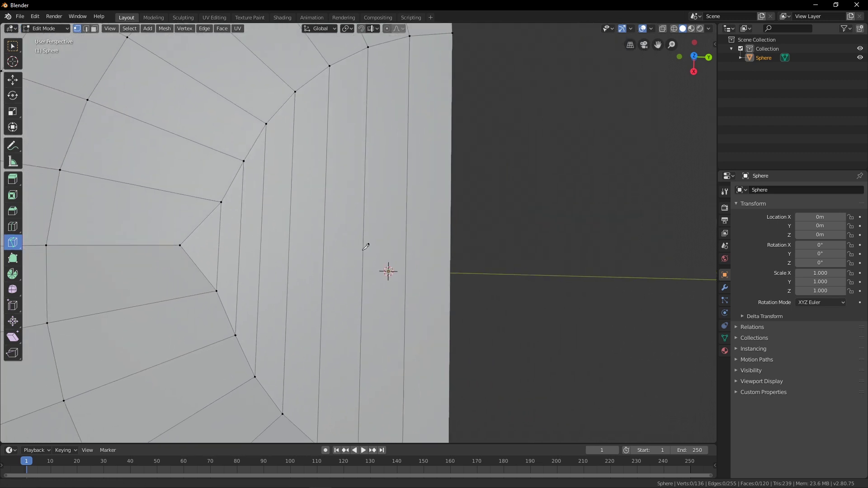
click(219, 246)
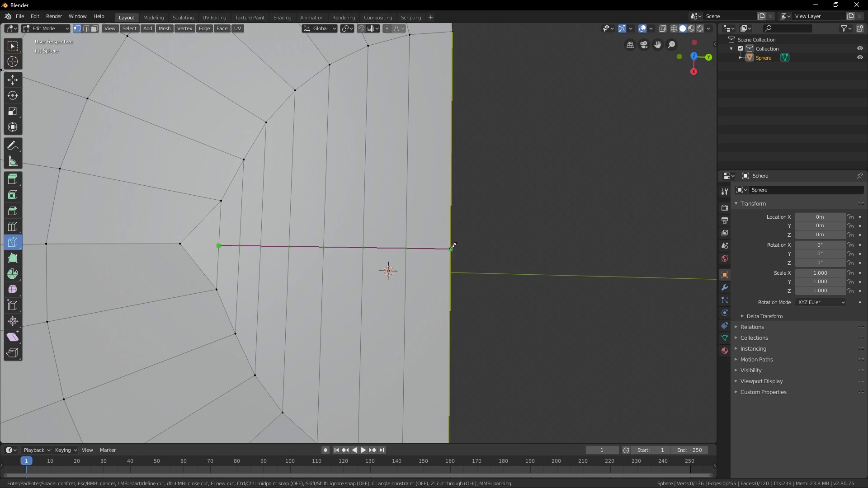
click(452, 248)
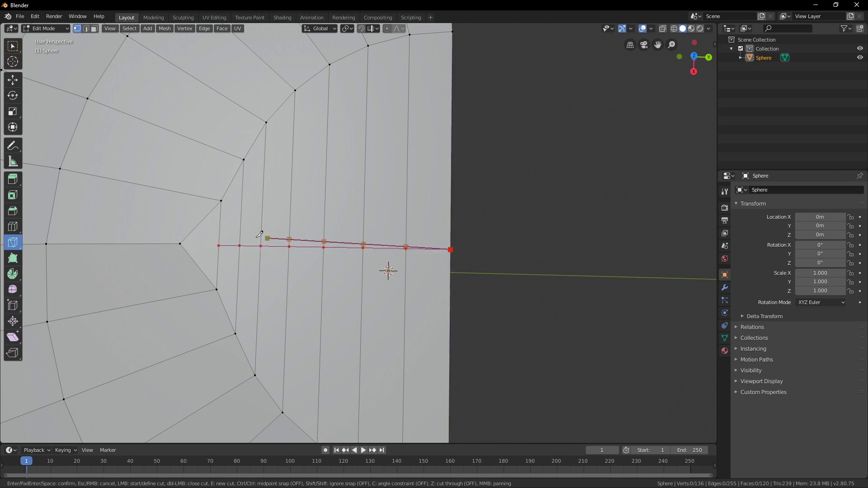
key(Return)
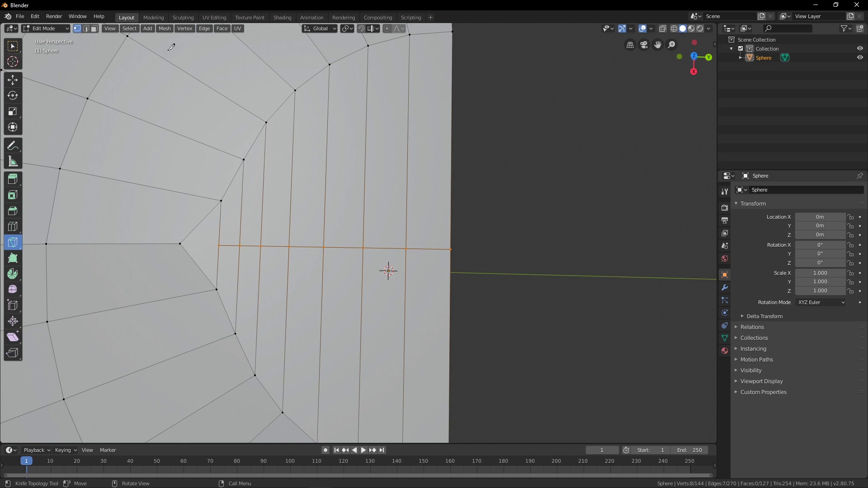
Merge the cut's end vertex on the triangle's base into the triangle's tip vertex using the At Last option.
click(12, 80)
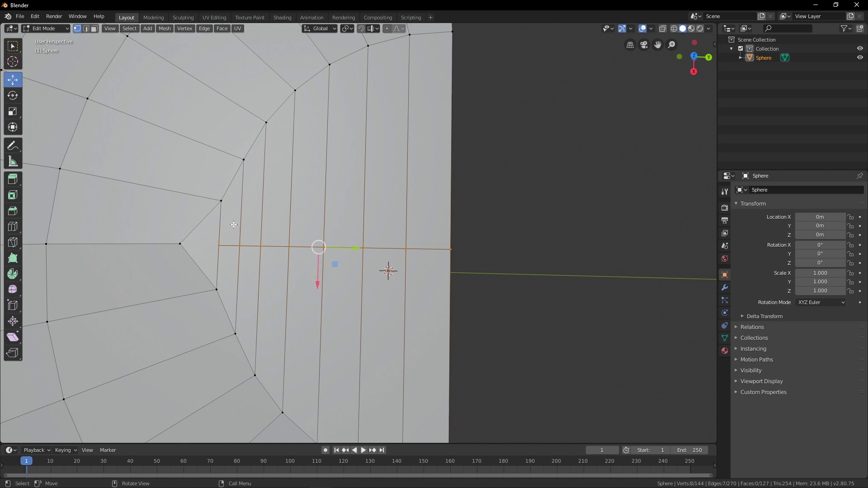
click(219, 245)
scroll(211, 245, up, 1)
shift+middle_drag(117, 252, 179, 259)
shift+click(345, 285)
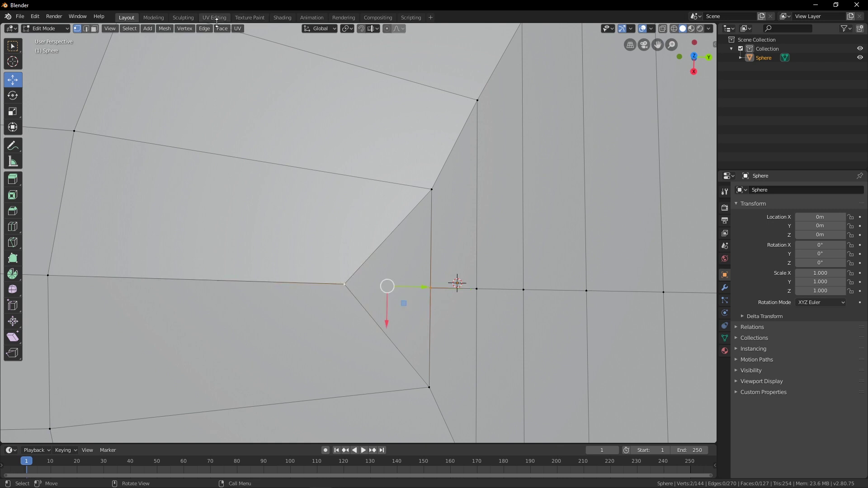
click(182, 27)
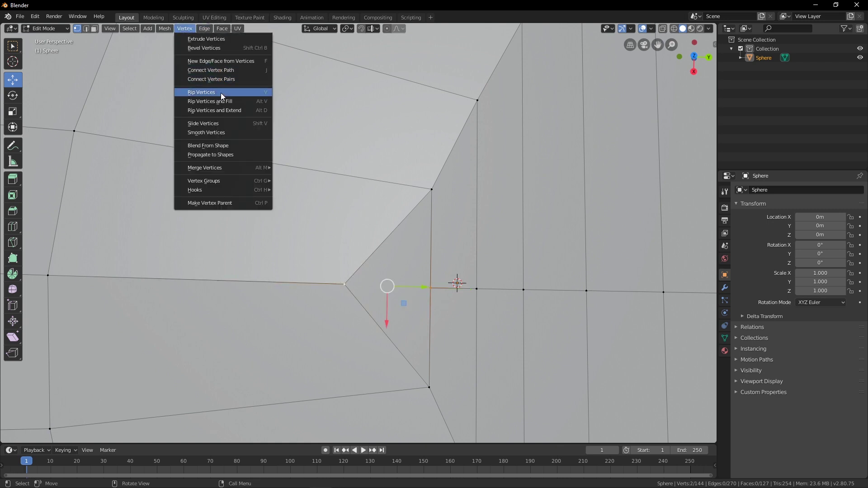
mouse_move(219, 167)
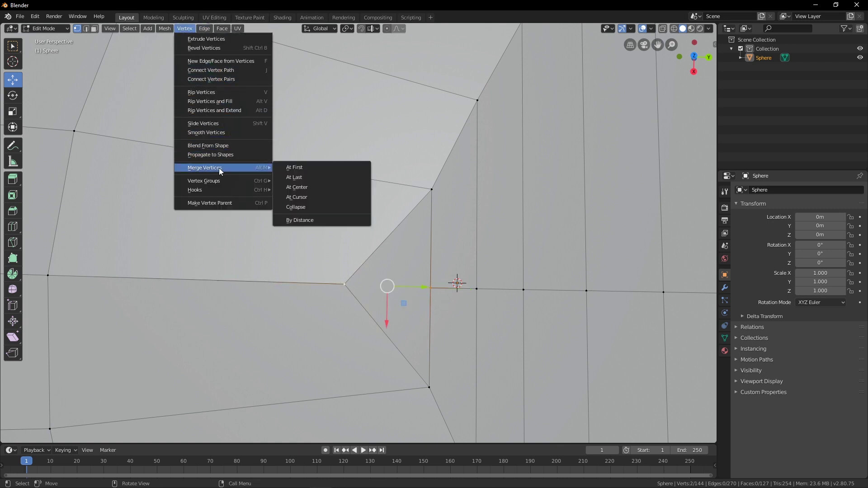
click(322, 177)
Move the merged vertex along Y toward the straight open side to round the inner ring, and clear the selection.
drag(415, 288, 395, 283)
scroll(446, 271, down, 3)
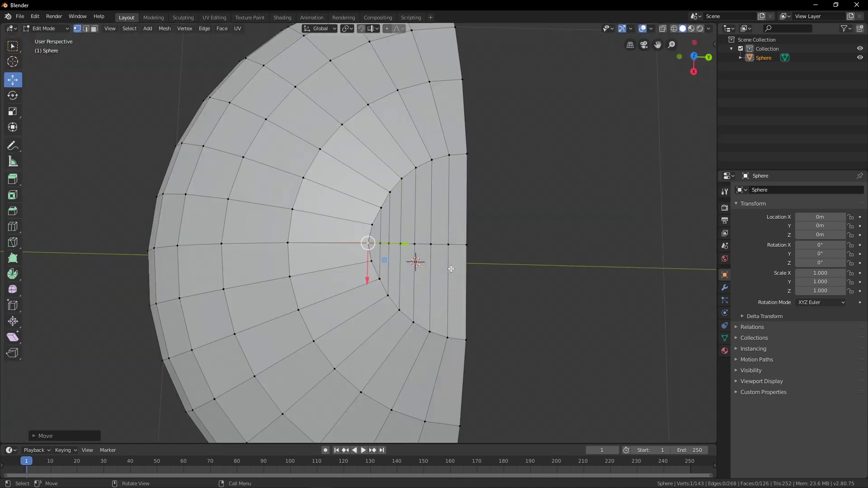
click(479, 263)
Examine the rebuilt pole area and the open side of the quarter sphere from several angles.
scroll(425, 263, down, 4)
middle_drag(430, 266, 365, 239)
scroll(349, 185, up, 2)
scroll(334, 131, up, 4)
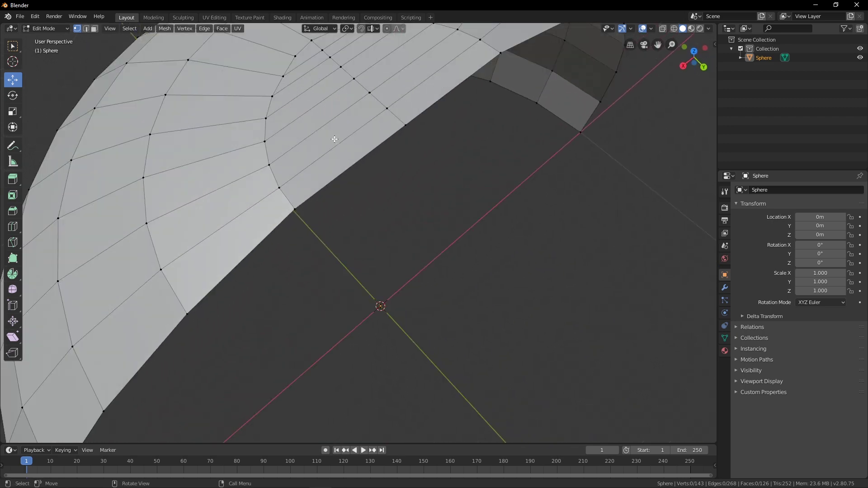
drag(317, 278, 328, 289)
scroll(333, 287, down, 3)
middle_drag(345, 283, 398, 248)
click(461, 234)
scroll(397, 248, down, 4)
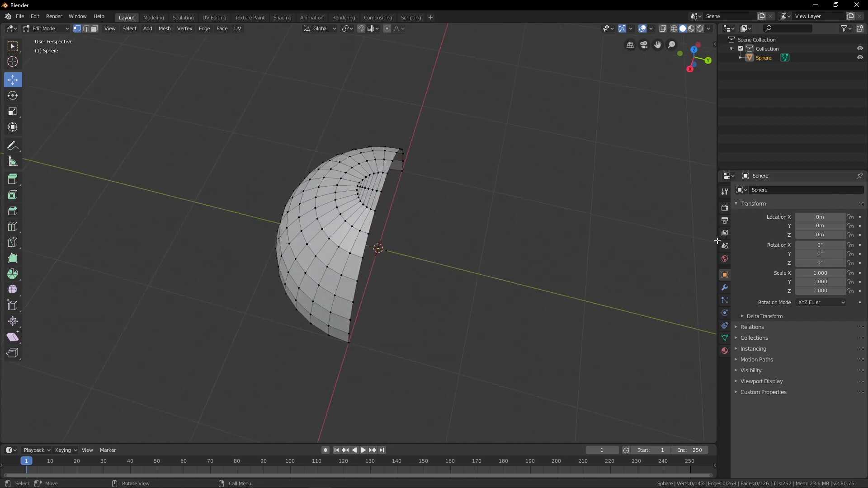
Switch to Object Mode and add a Mirror modifier to the quarter sphere.
click(725, 289)
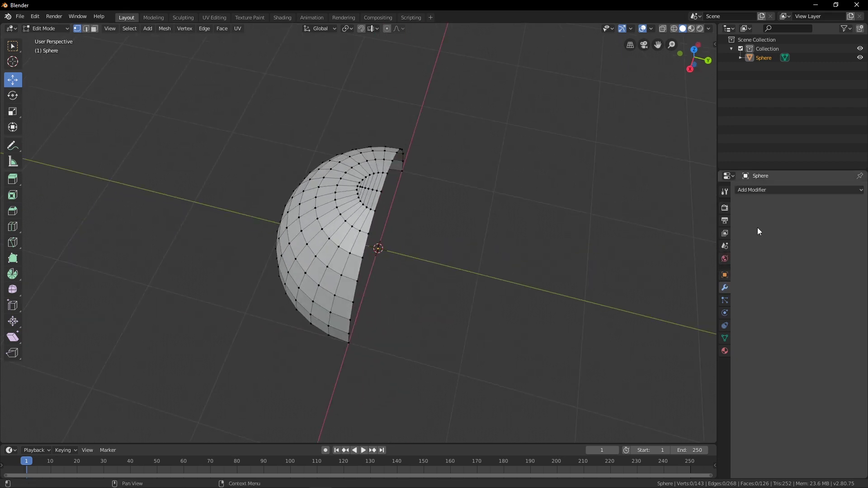
click(766, 189)
click(25, 28)
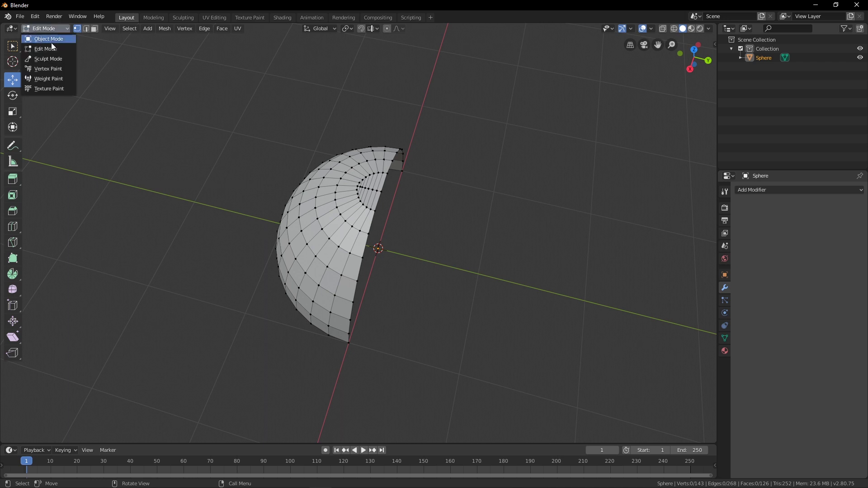
click(775, 190)
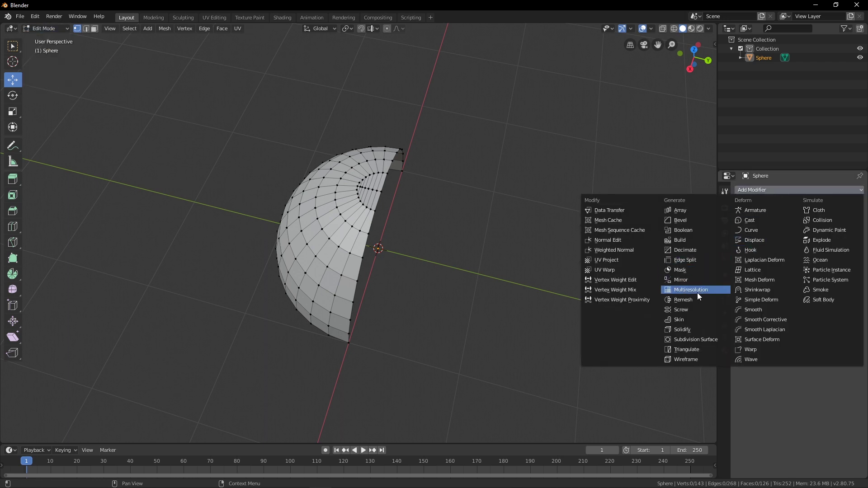
click(46, 28)
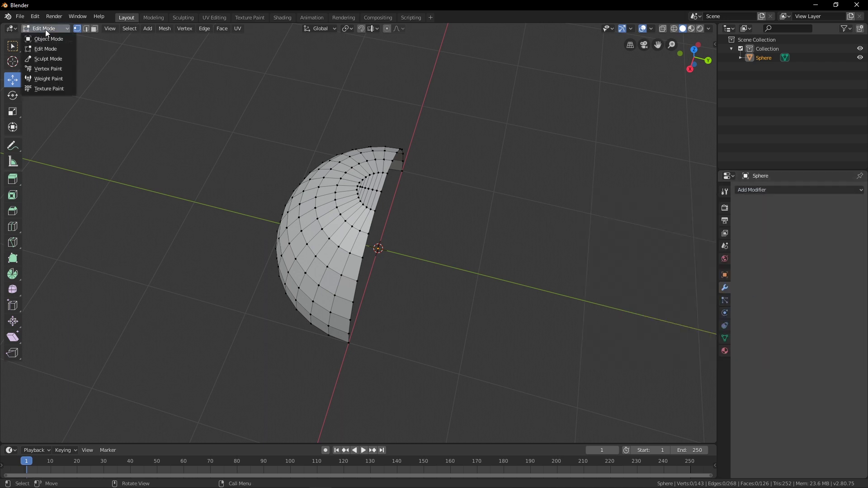
click(51, 39)
click(783, 191)
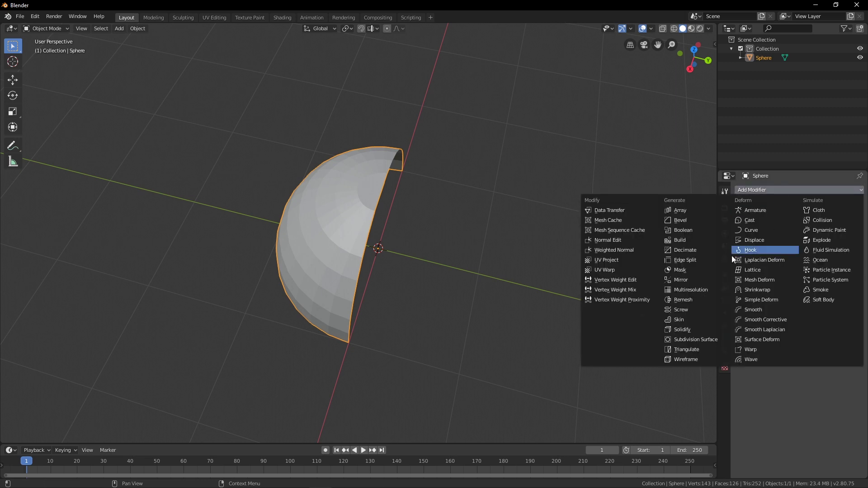
click(684, 280)
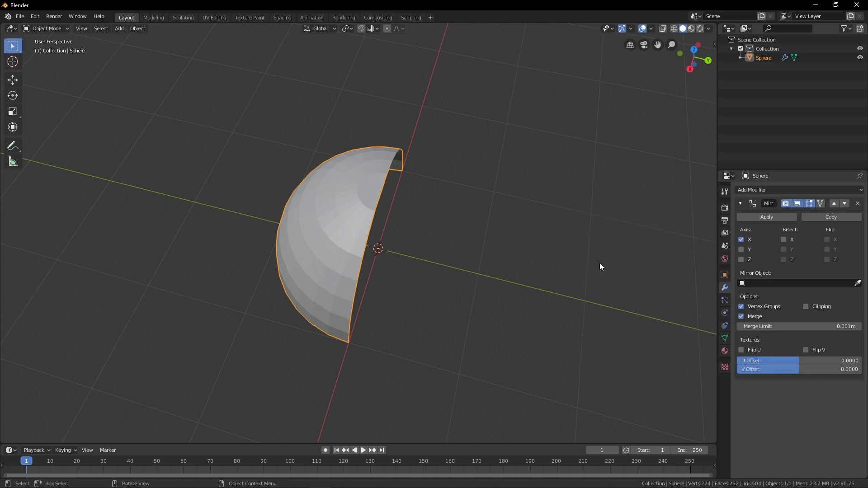
Set the Mirror modifier to mirror on the Y axis only and apply it.
click(748, 249)
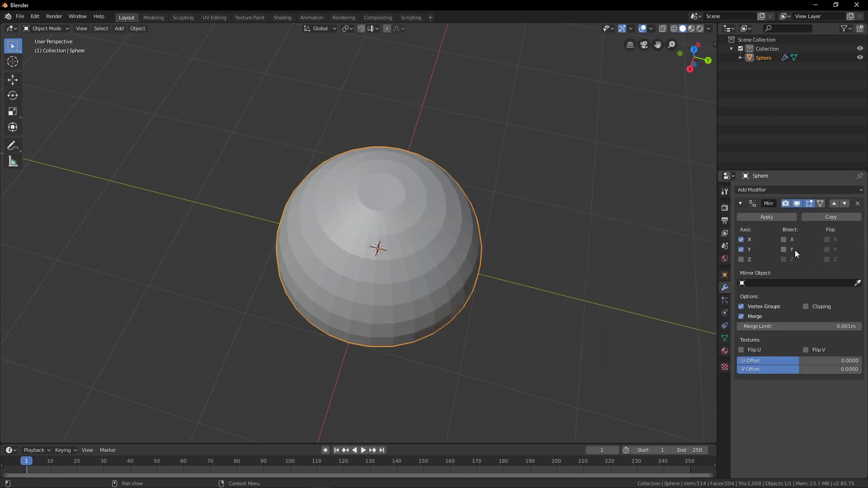
click(792, 250)
click(788, 250)
click(751, 240)
click(788, 219)
Return to Edit Mode with the hemisphere seen from the side and switch to edge selection.
click(45, 28)
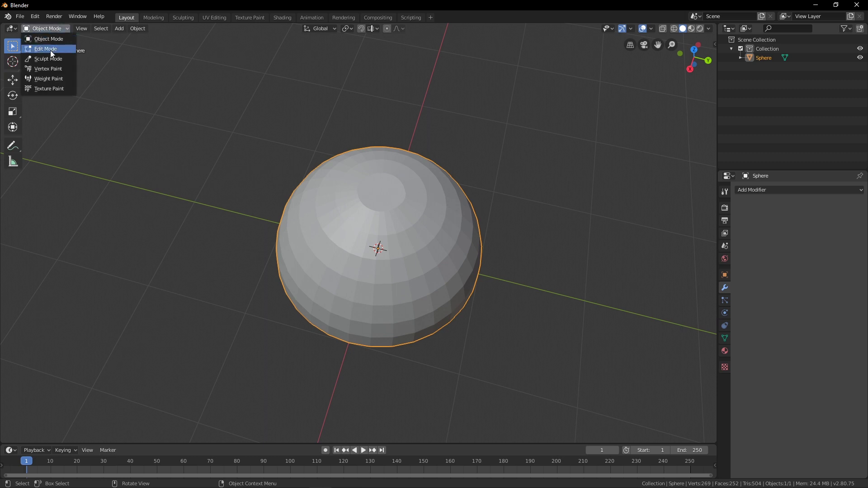
click(50, 49)
scroll(361, 263, up, 2)
click(364, 266)
drag(365, 266, 363, 291)
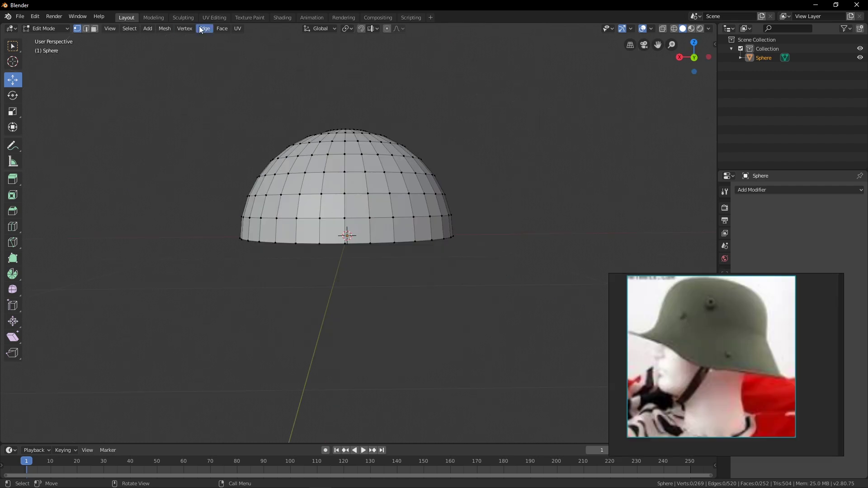
click(86, 29)
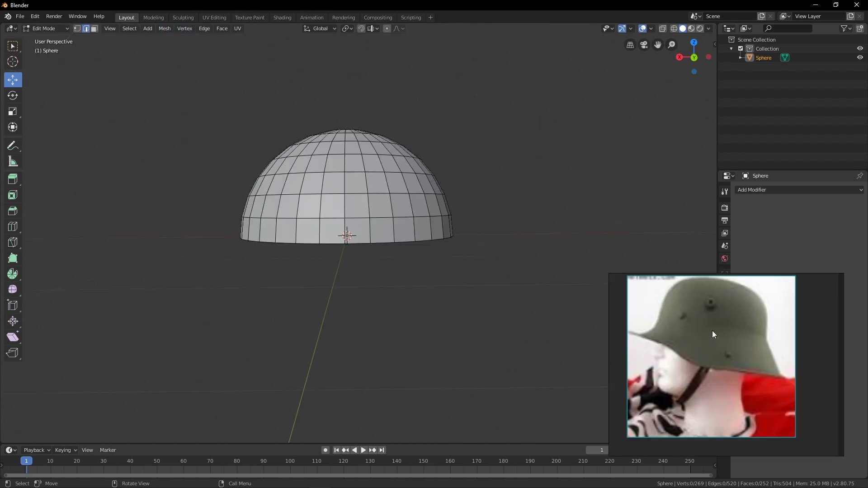
Select a continuous run of 20 bottom rim edges around the rear of the dome, from one side to the other.
click(317, 246)
shift+click(336, 245)
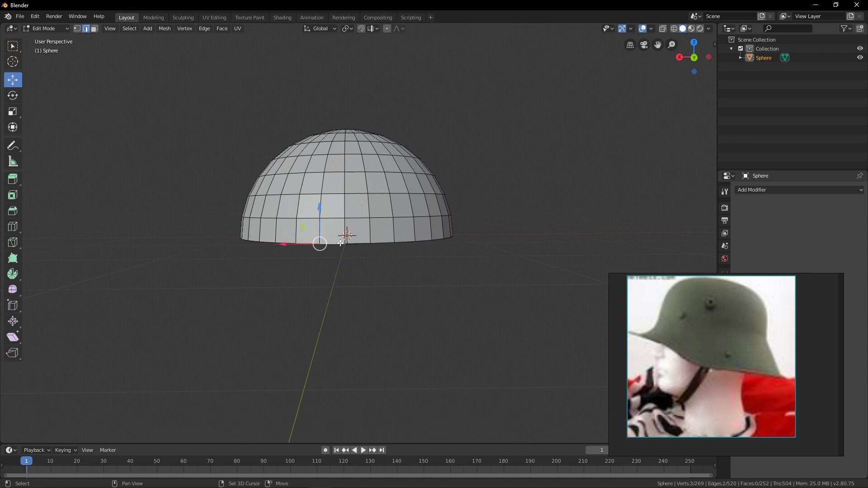
shift+click(374, 245)
shift+click(410, 243)
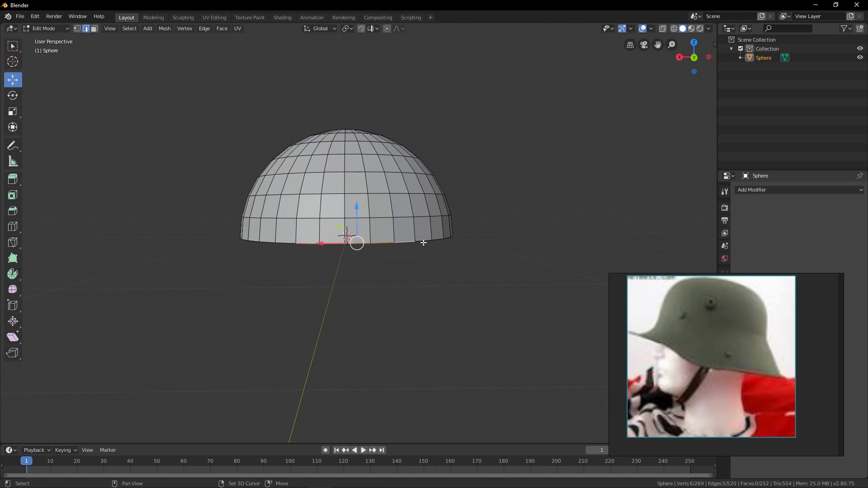
shift+click(420, 244)
middle_drag(417, 246, 343, 277)
shift+click(372, 288)
shift+click(397, 281)
shift+click(410, 277)
shift+click(379, 286)
shift+click(395, 279)
shift+click(337, 277)
shift+click(348, 277)
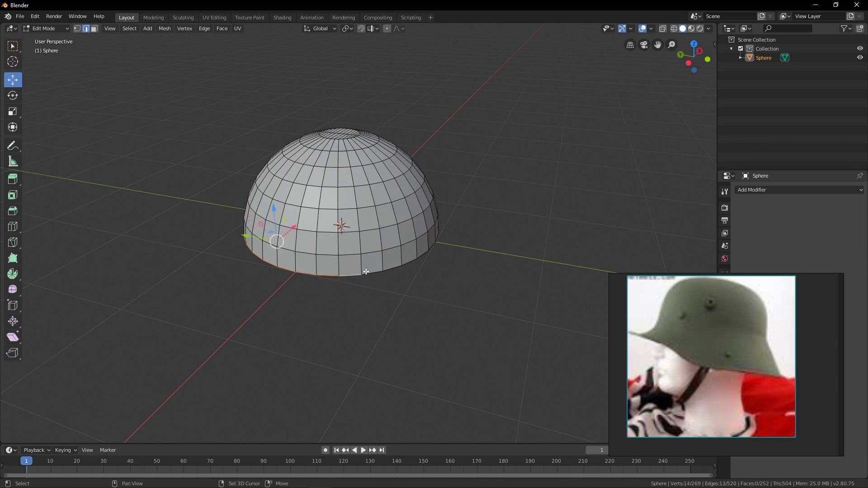
shift+click(367, 272)
shift+click(396, 269)
shift+click(425, 257)
shift+click(434, 249)
middle_drag(425, 252, 322, 258)
shift+click(401, 273)
shift+click(321, 266)
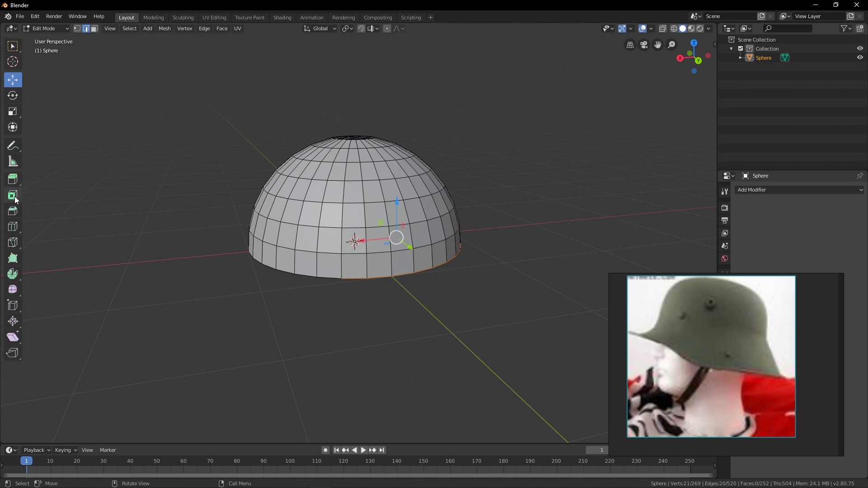
Extrude the selected rim edges outward and lower the new edges along Z to form a sloping neck guard.
click(10, 181)
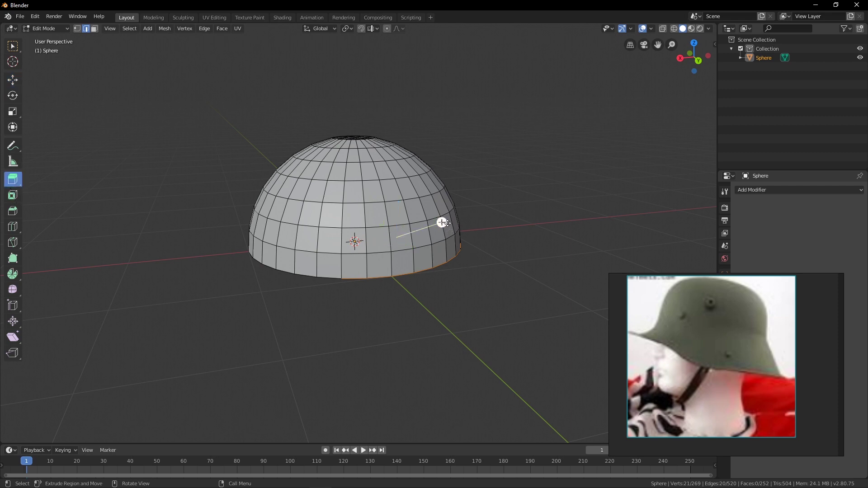
drag(442, 223, 474, 212)
click(13, 80)
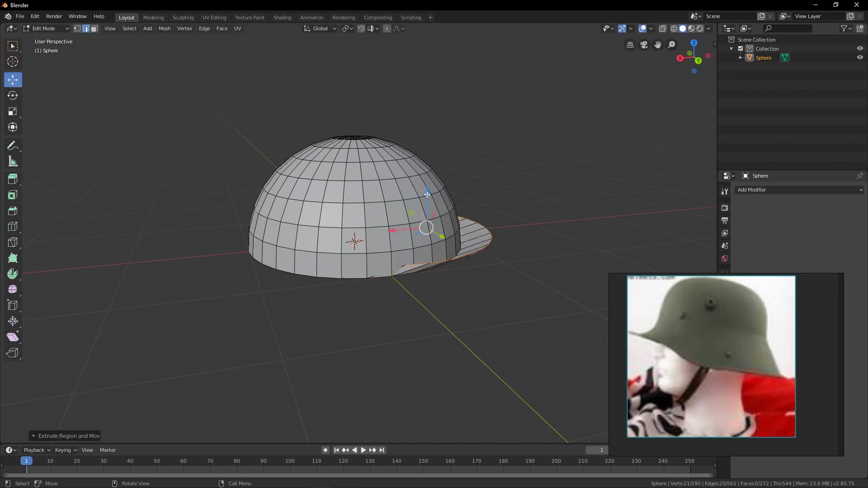
drag(427, 195, 429, 238)
middle_drag(429, 238, 412, 219)
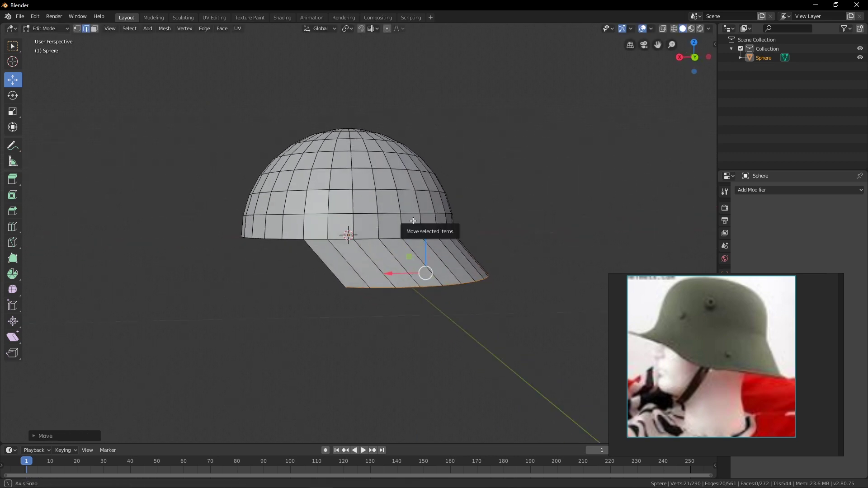
Adjust the neck guard's lower edge along X and lower it about 0.16 m further along Z.
drag(406, 272, 416, 271)
middle_drag(416, 272, 418, 258)
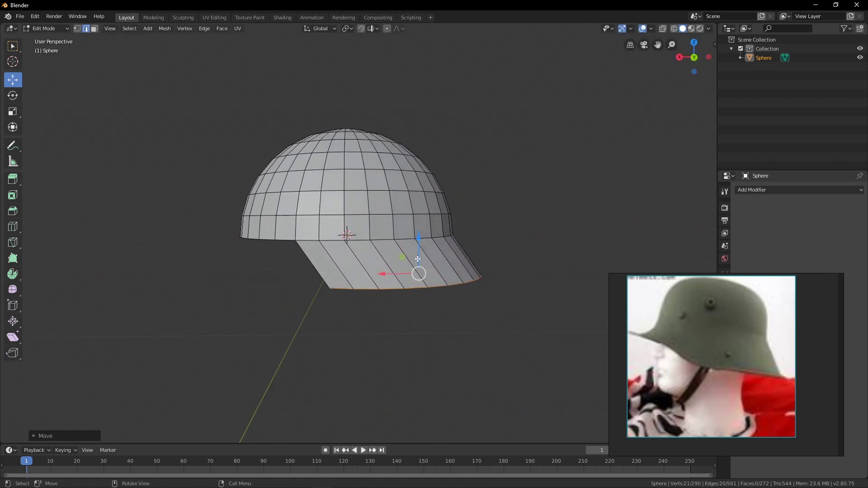
drag(418, 259, 421, 266)
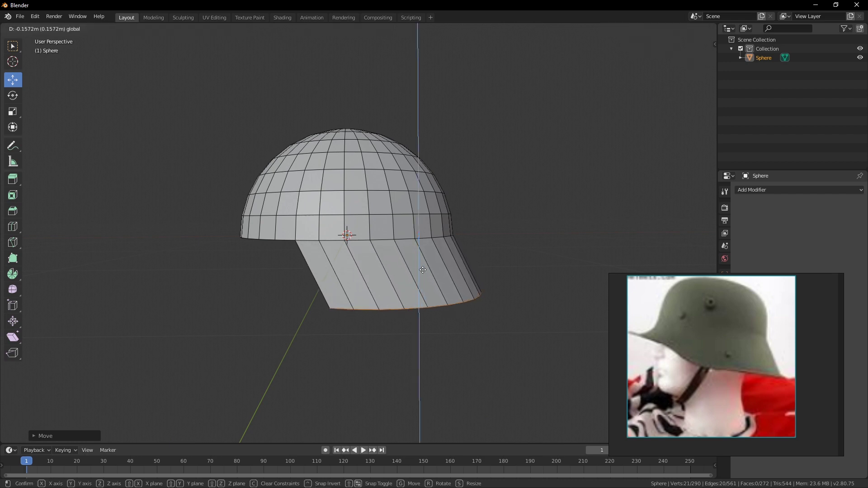
drag(423, 269, 421, 271)
middle_drag(421, 271, 384, 305)
Widen the neck guard's lower edge by scaling it along Y, and scale it by about 1.08 along X.
click(13, 111)
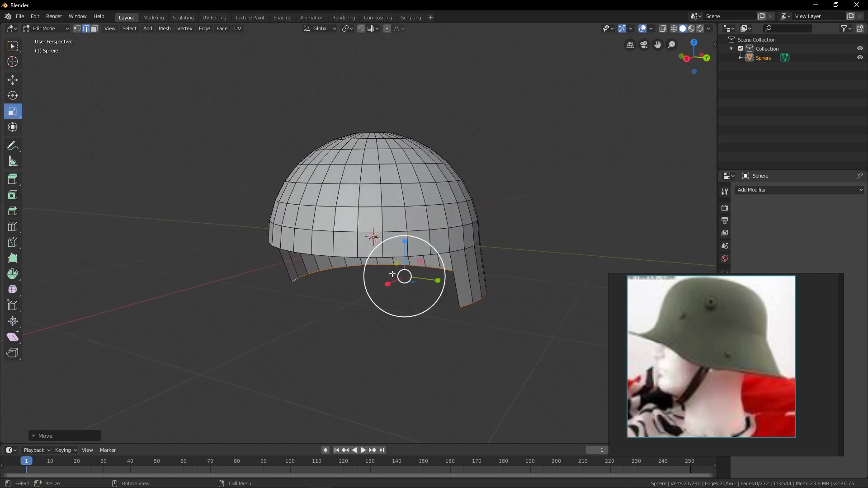
drag(433, 287, 448, 282)
middle_drag(448, 282, 394, 253)
key(s)
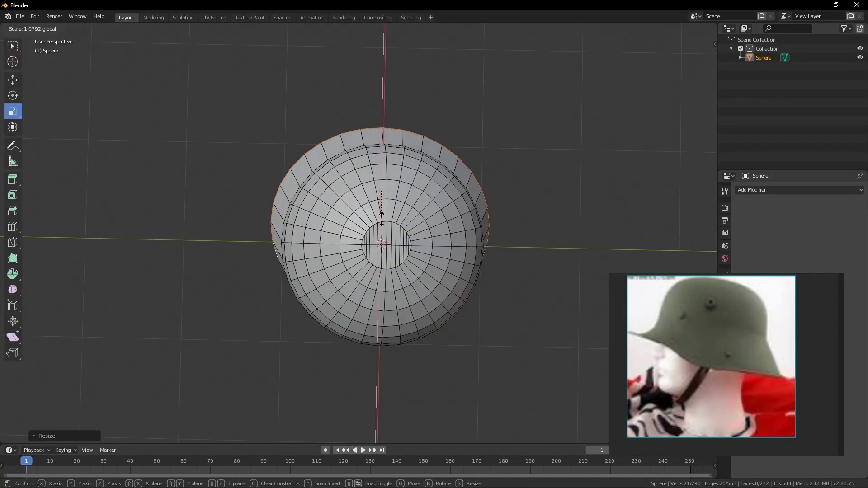
click(382, 221)
middle_drag(382, 220, 364, 218)
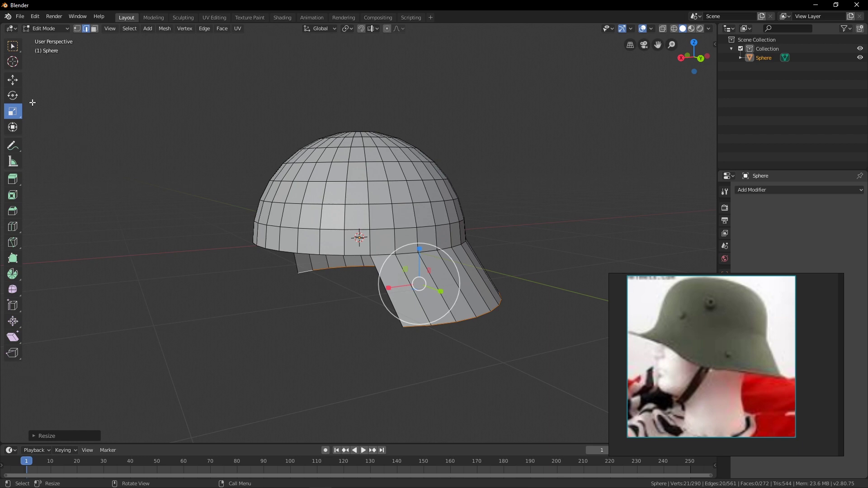
Select the continuous run of 12 bottom rim edges around the front of the dome, between the two ends of the neck guard.
click(359, 253)
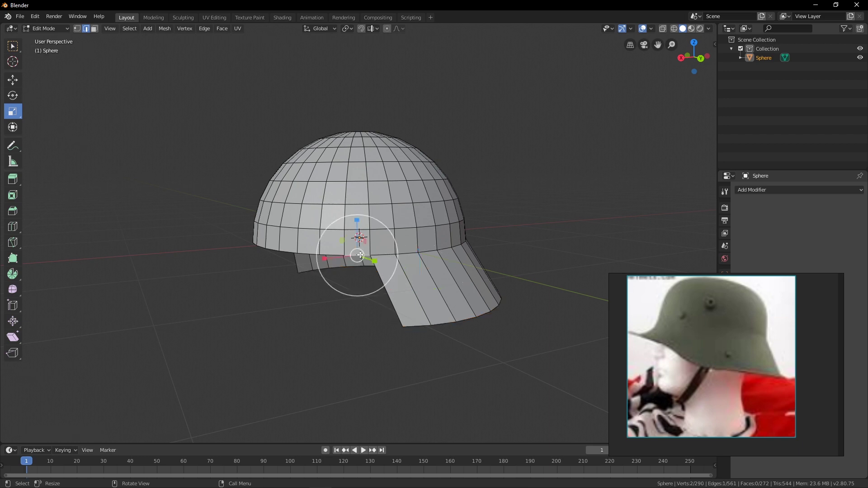
scroll(324, 256, up, 1)
shift+click(324, 260)
shift+click(293, 261)
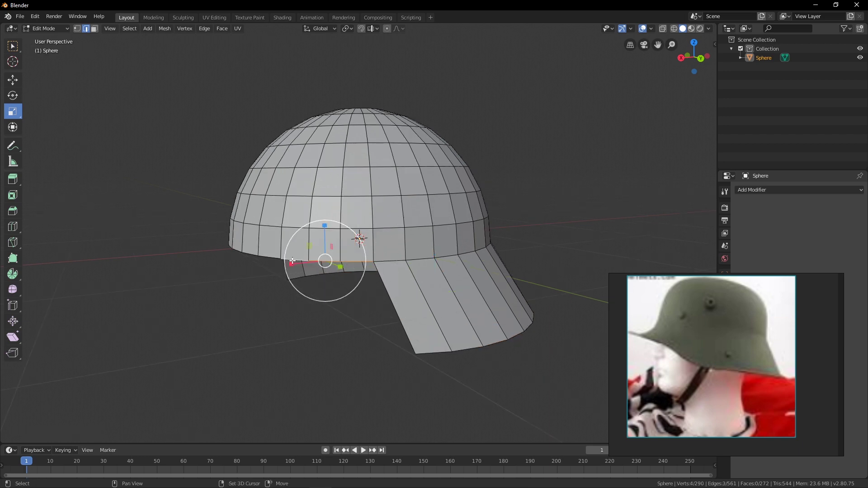
shift+click(270, 256)
shift+click(251, 255)
middle_drag(253, 256, 309, 265)
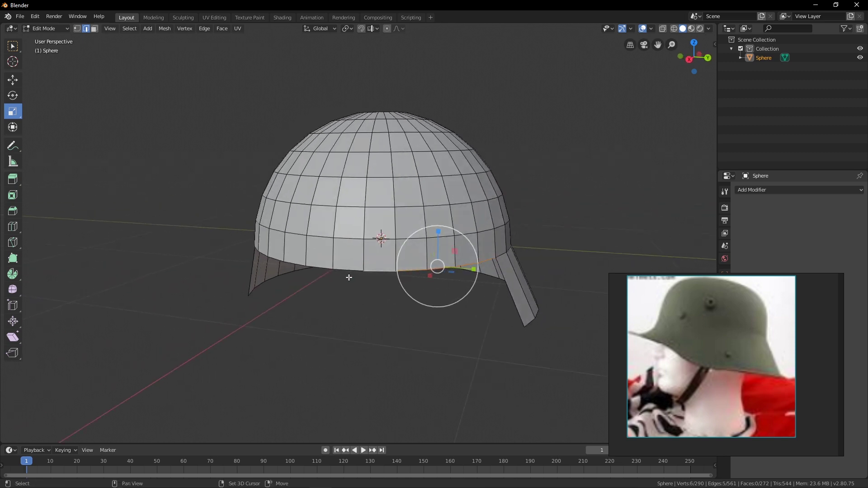
shift+click(351, 271)
shift+click(317, 268)
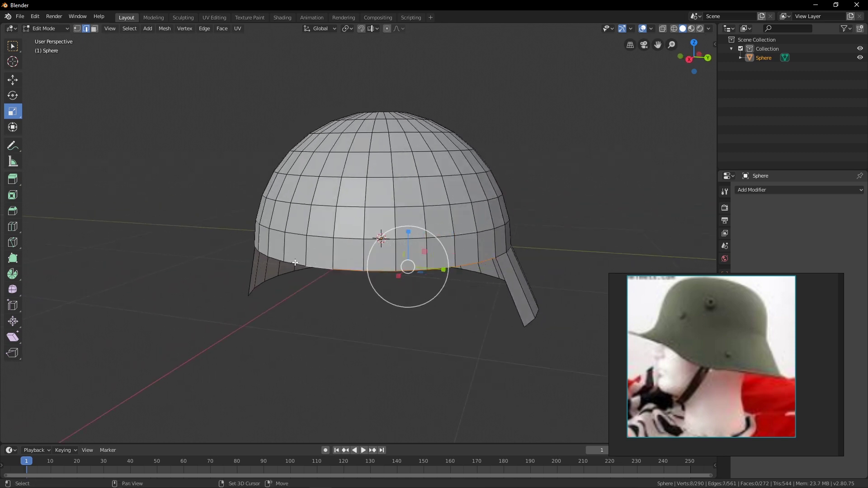
shift+click(290, 263)
shift+click(274, 256)
shift+click(266, 253)
middle_drag(266, 254, 229, 241)
shift+click(296, 262)
shift+click(284, 259)
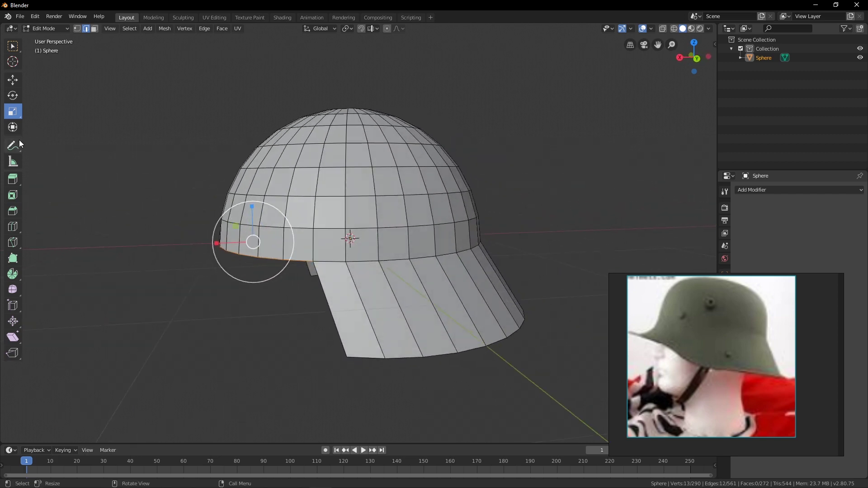
Extrude the selected front rim edges outward and lower the new edges along Z to form a sloping inner brim.
click(12, 179)
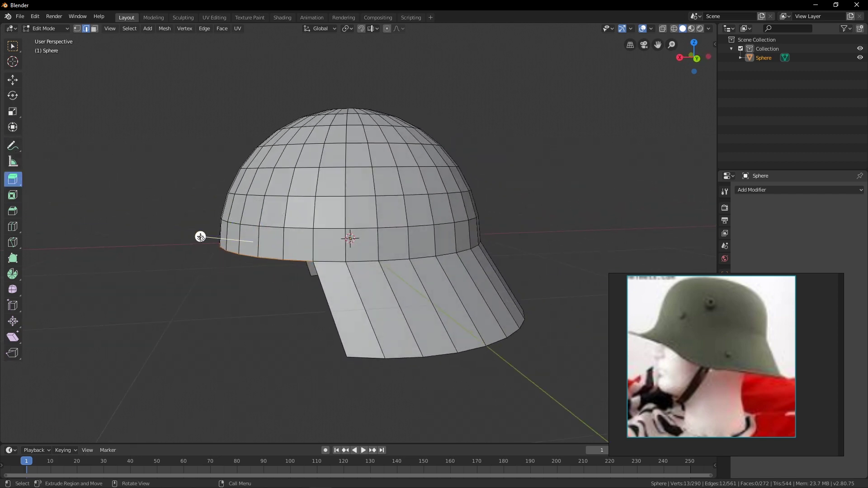
drag(200, 237, 170, 240)
key(shift+space)
key(g)
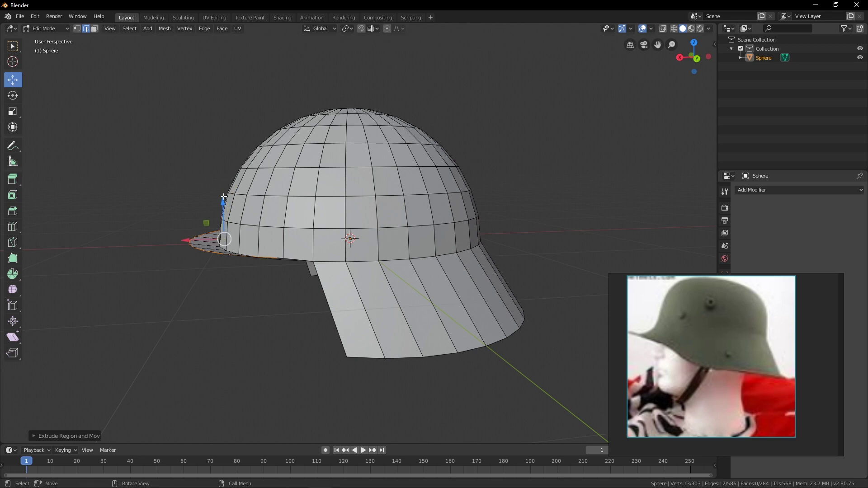
drag(224, 196, 218, 264)
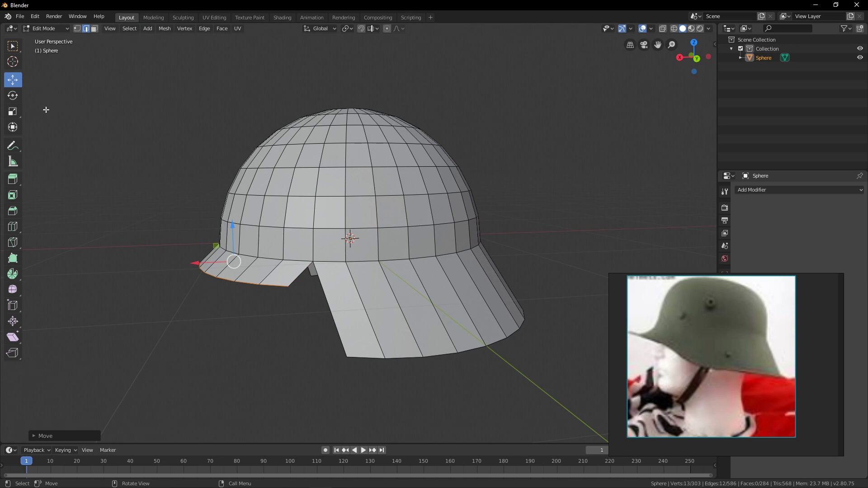
Extrude the front brim's lower edge again and extend it forward as a nearly flat outer brim, then deselect everything.
click(13, 179)
mouse_move(203, 240)
mouse_down()
mouse_move(191, 230)
mouse_move(176, 252)
mouse_move(201, 243)
mouse_up()
click(13, 80)
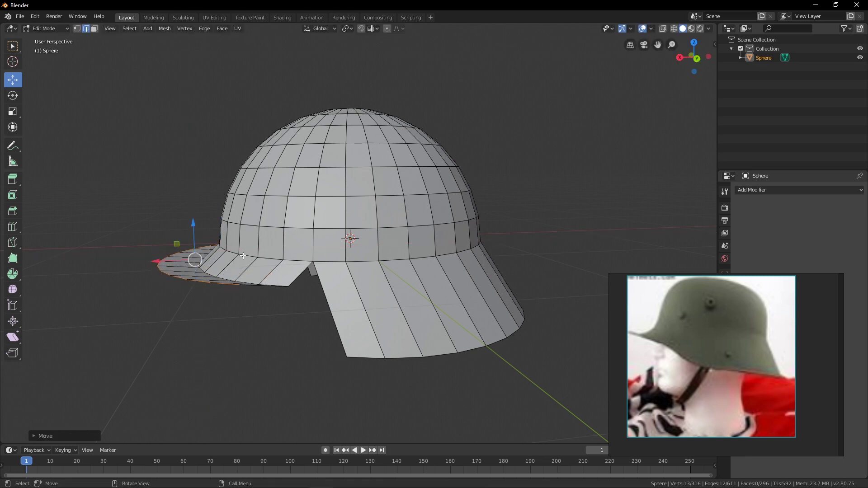
mouse_move(230, 269)
middle_down()
mouse_move(229, 259)
mouse_move(227, 268)
middle_up()
click(157, 193)
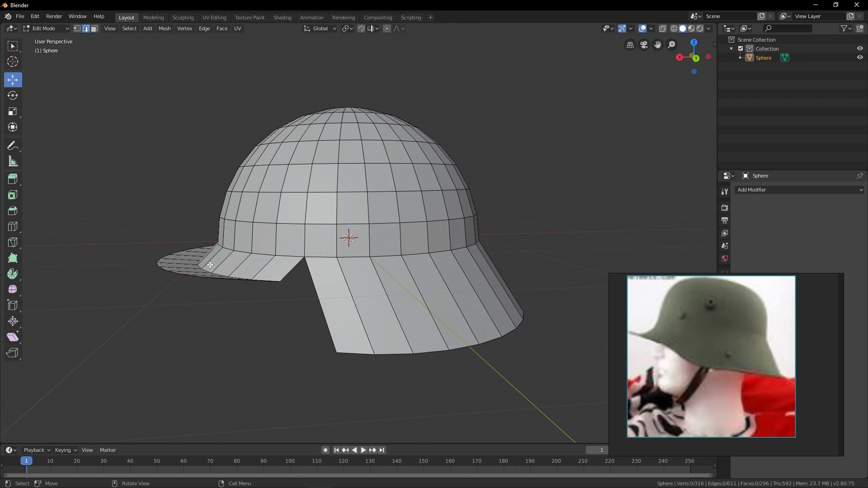
middle_drag(157, 193, 238, 283)
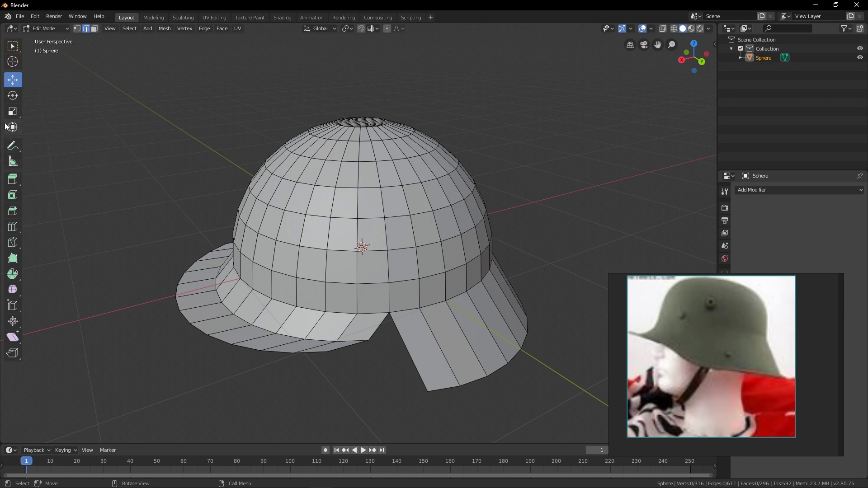
middle_drag(433, 328, 321, 280)
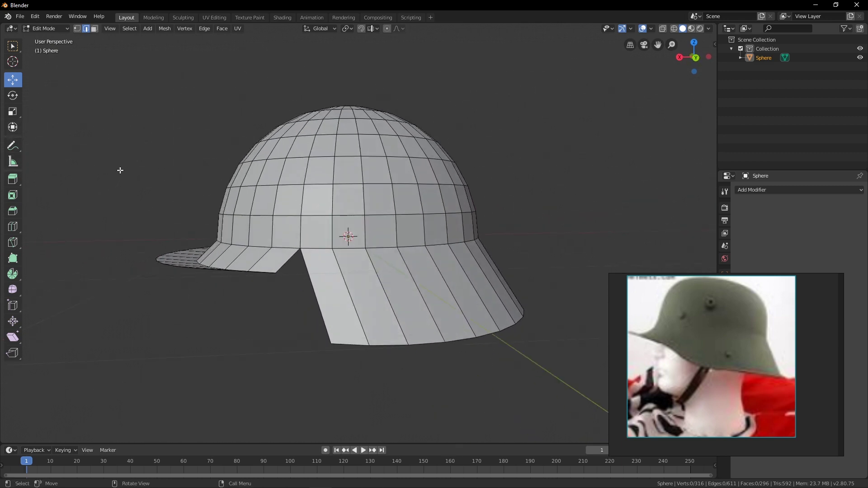
Fill the triangular gap between front brim and neck guard on one side with a new face from its three corner vertices.
click(78, 29)
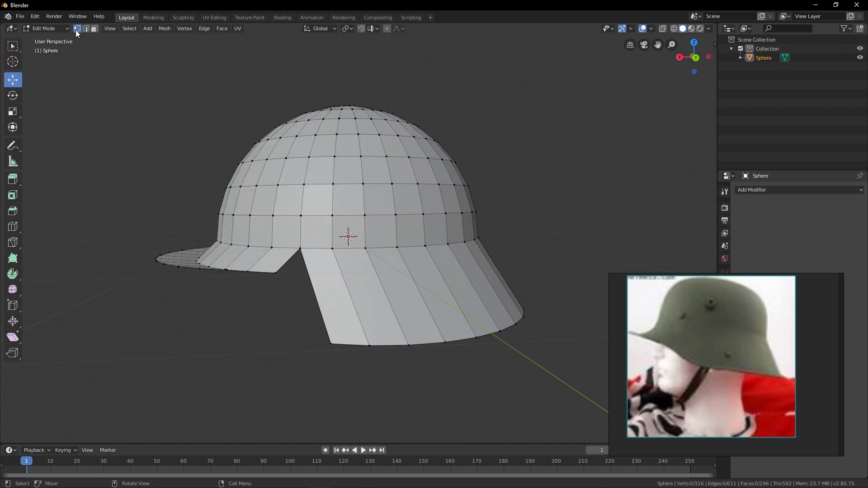
shift+click(327, 351)
click(183, 29)
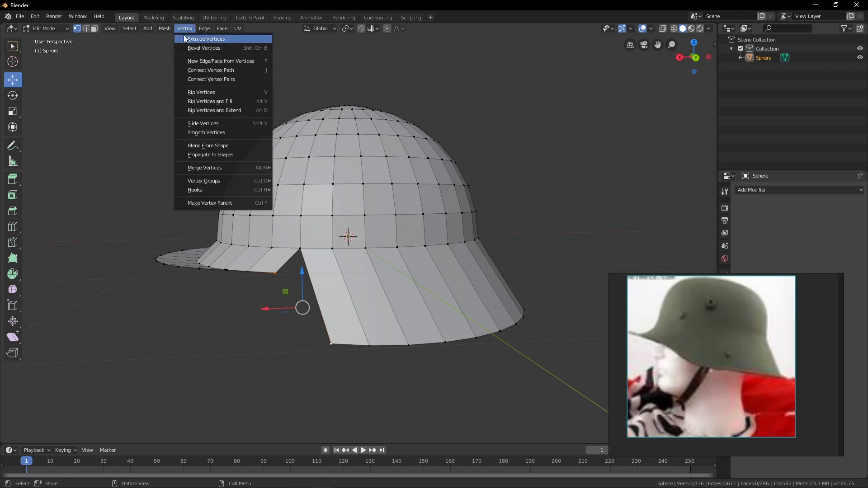
mouse_move(171, 31)
mouse_move(203, 31)
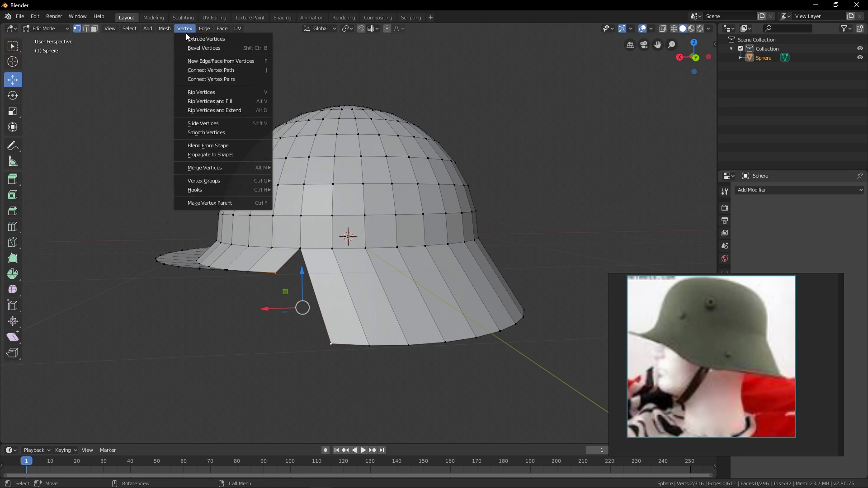
shift+click(306, 246)
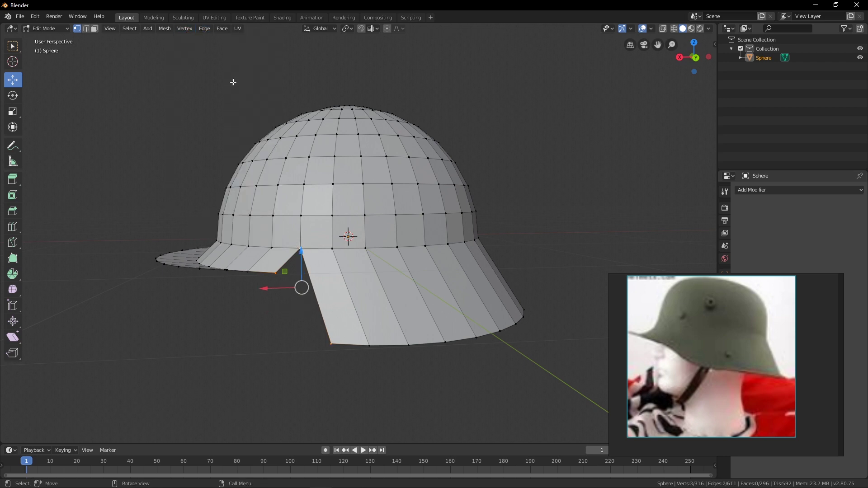
click(163, 28)
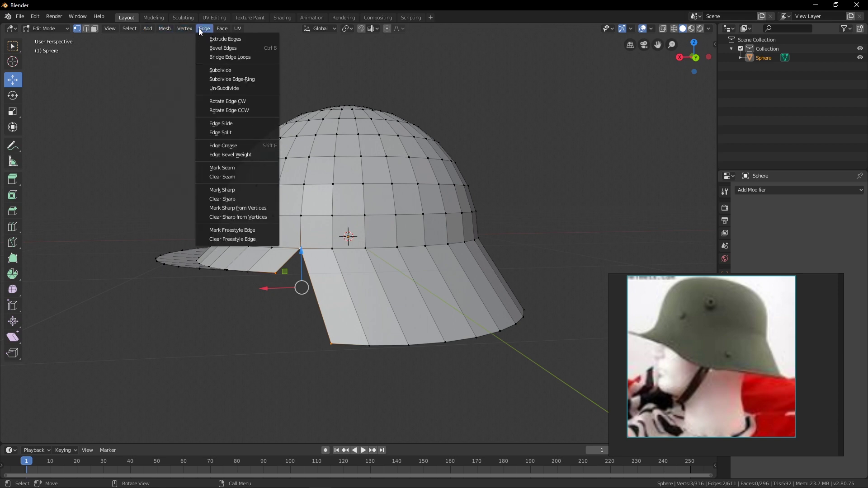
mouse_move(185, 28)
click(206, 61)
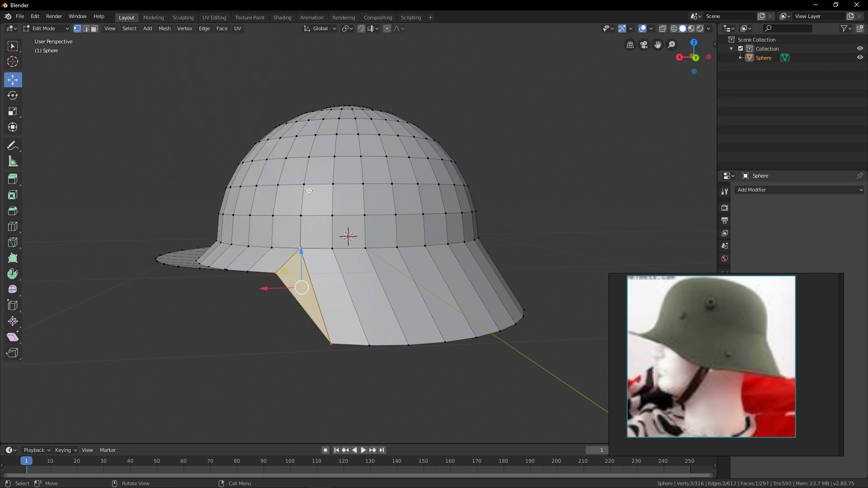
click(271, 317)
Fill the matching triangular gap on the opposite side of the helmet with a face from its three corner vertices.
middle_drag(271, 316, 408, 258)
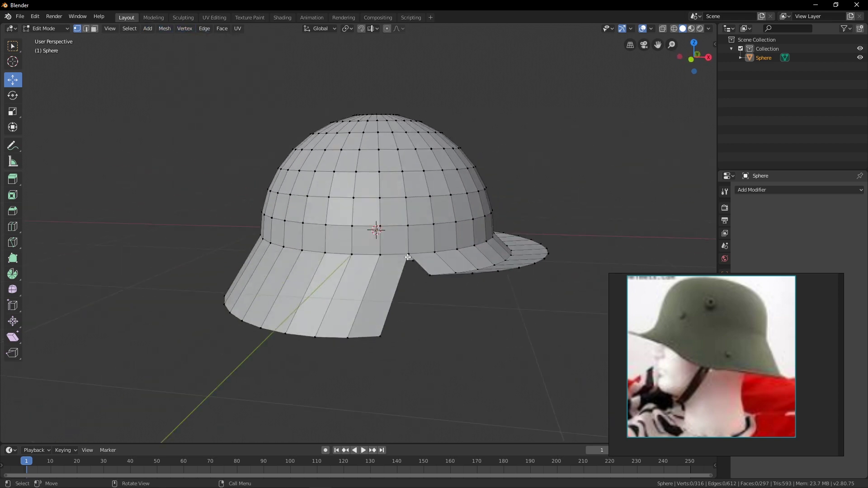
shift+click(428, 275)
shift+click(382, 337)
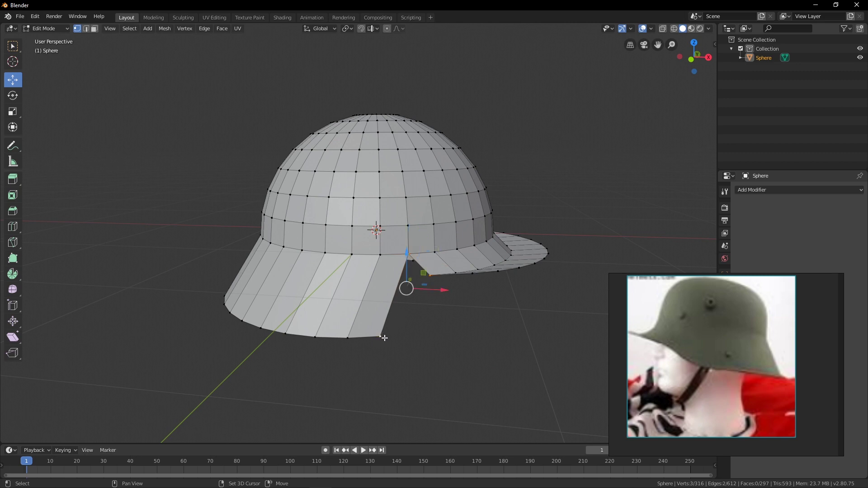
click(205, 28)
mouse_move(186, 29)
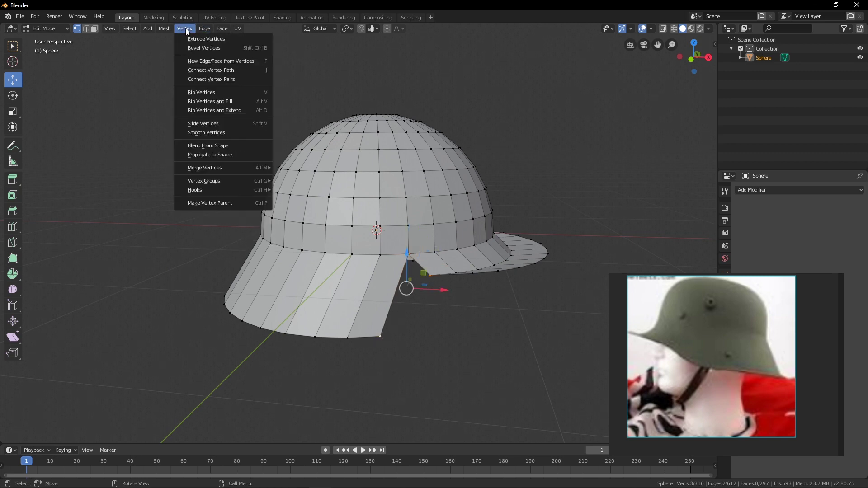
click(203, 62)
middle_drag(421, 225, 402, 224)
click(440, 304)
Select the 12 edges of the crease between the inner and outer front brim, from one side to the other.
middle_drag(440, 304, 424, 329)
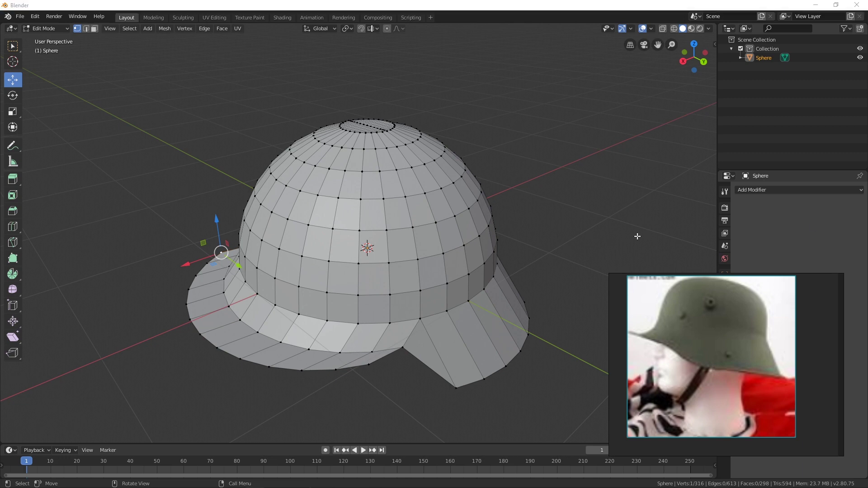
middle_drag(557, 235, 520, 230)
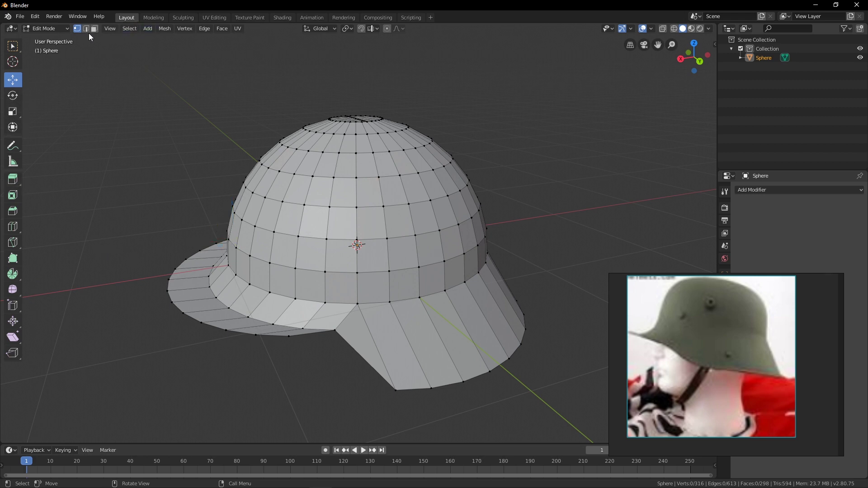
middle_drag(311, 330, 358, 393)
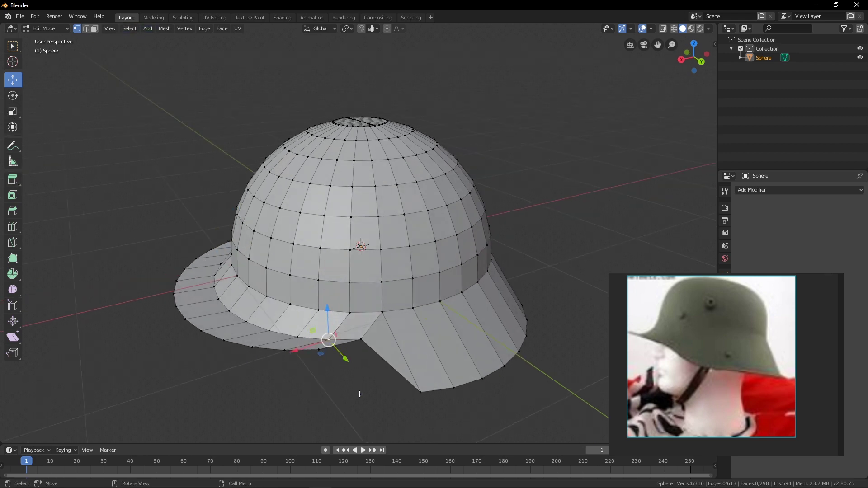
click(86, 30)
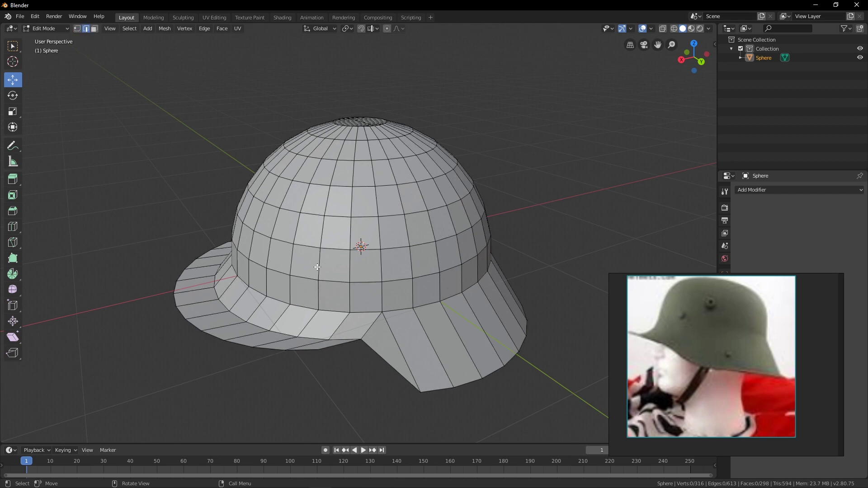
click(339, 338)
shift+click(313, 336)
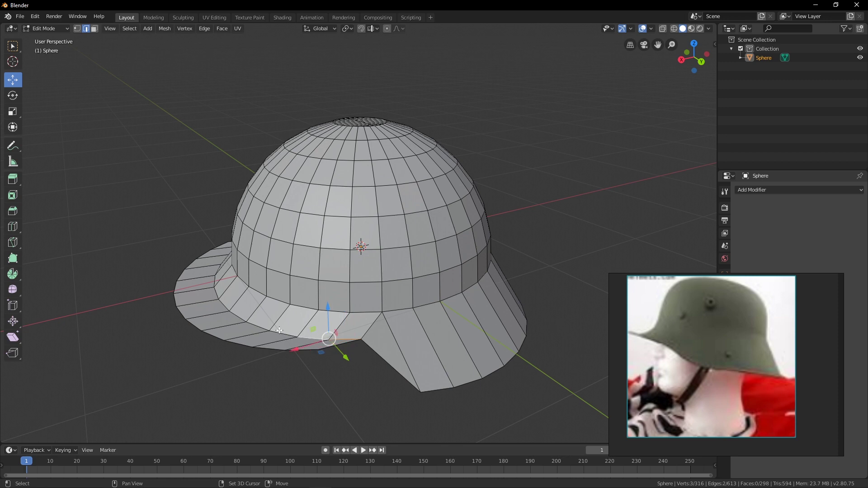
shift+click(280, 332)
shift+click(256, 325)
shift+click(244, 317)
shift+click(226, 302)
shift+click(215, 290)
middle_drag(215, 289, 258, 329)
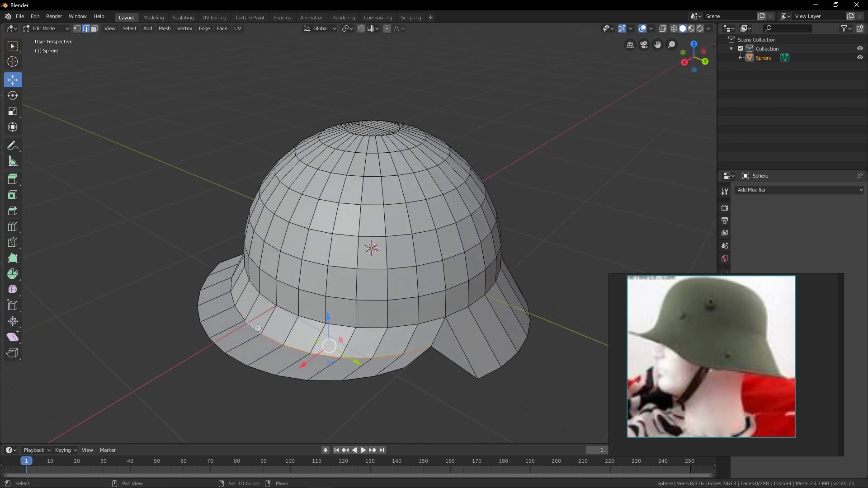
shift+click(237, 308)
shift+click(231, 300)
shift+click(233, 285)
middle_drag(232, 286, 229, 240)
shift+click(244, 287)
shift+click(276, 309)
Adjust the brim crease's position along Z and X to refine the brim's slope, and clear the selection.
key(g)
key(z)
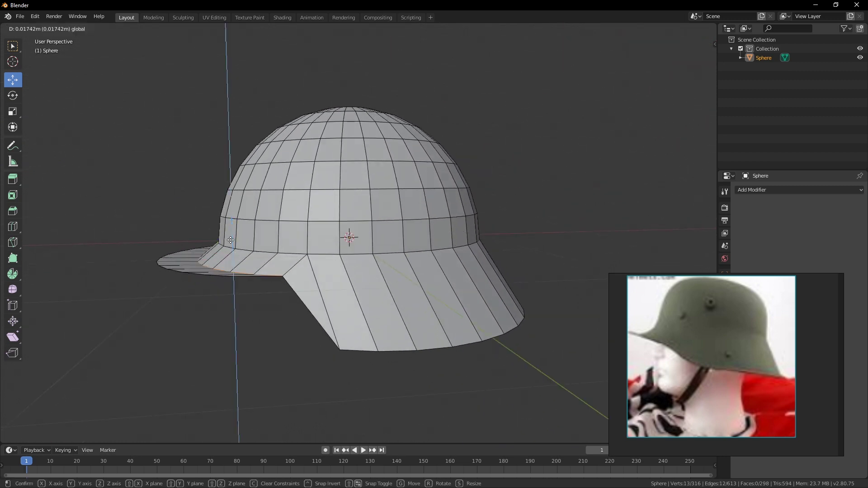
click(226, 247)
key(g)
key(x)
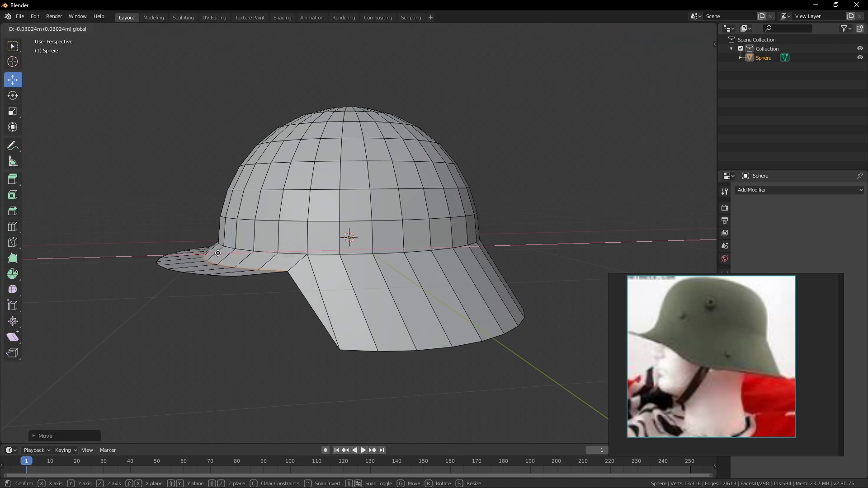
click(224, 249)
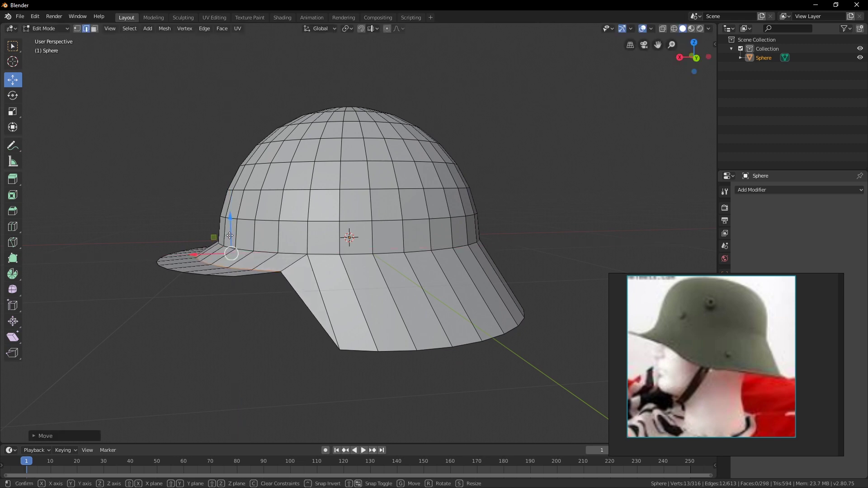
key(z)
click(221, 248)
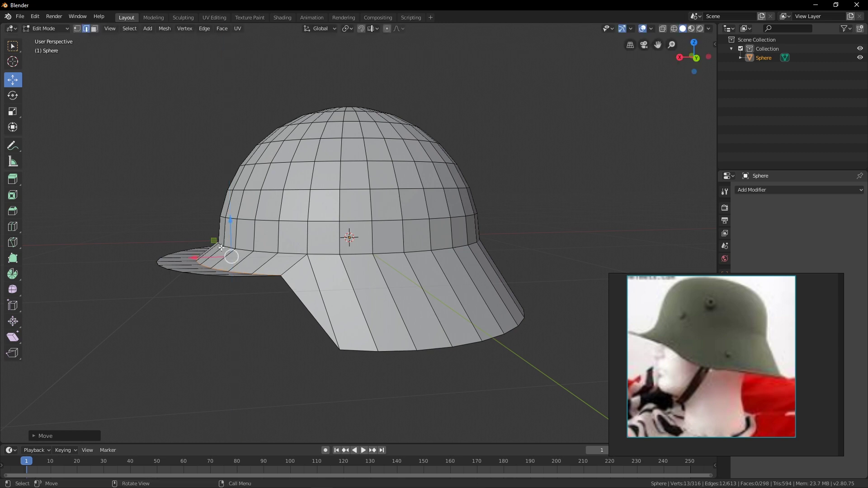
click(272, 370)
middle_drag(272, 370, 281, 337)
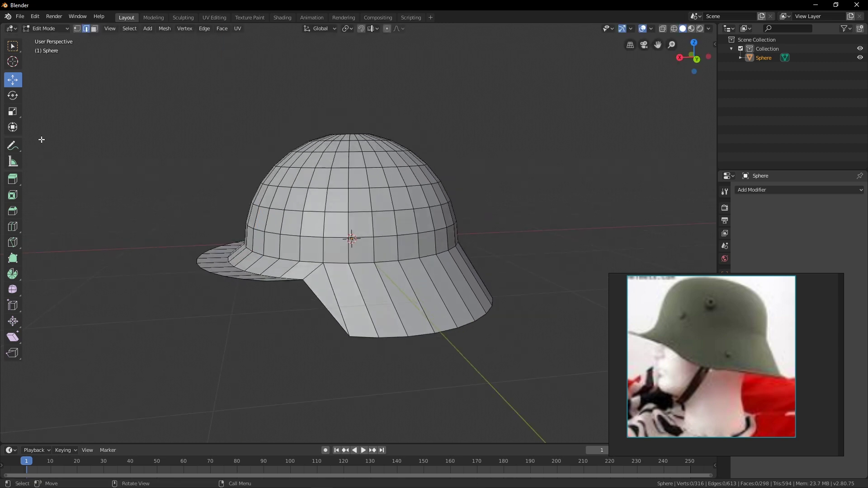
Select the two vertices where the front brim meets the neck guard on both sides and lower them along Z.
click(77, 29)
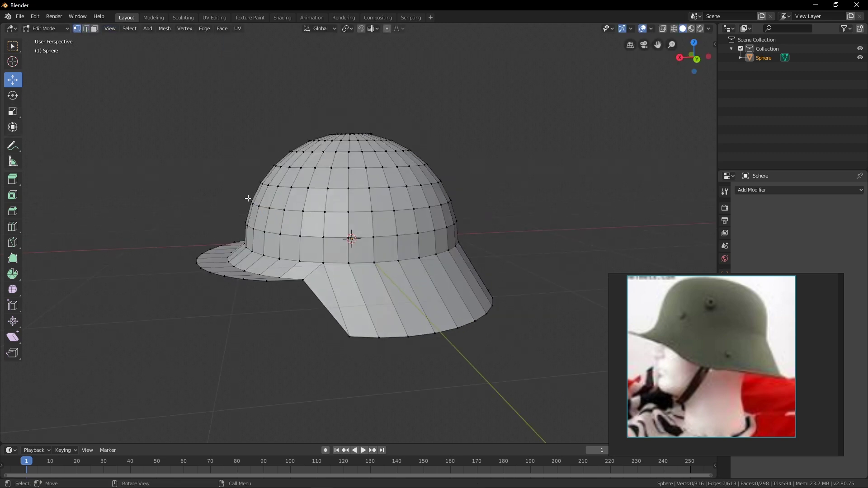
middle_drag(271, 279, 345, 285)
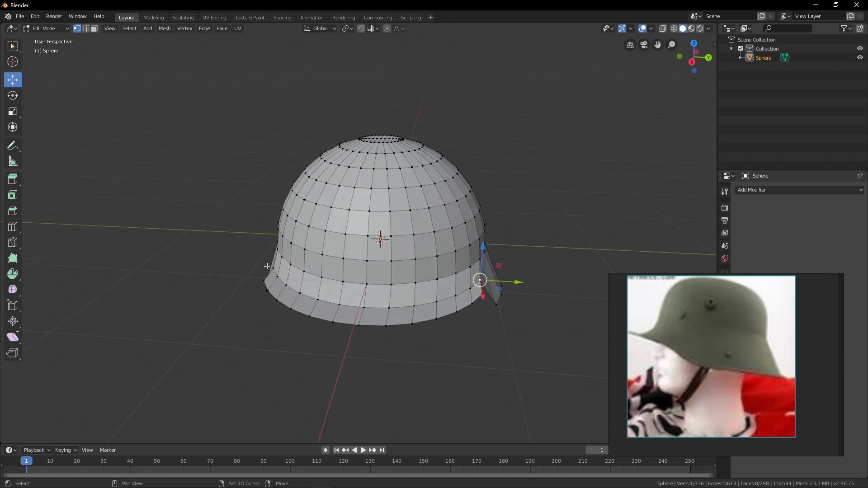
shift+click(268, 266)
middle_drag(282, 266, 267, 240)
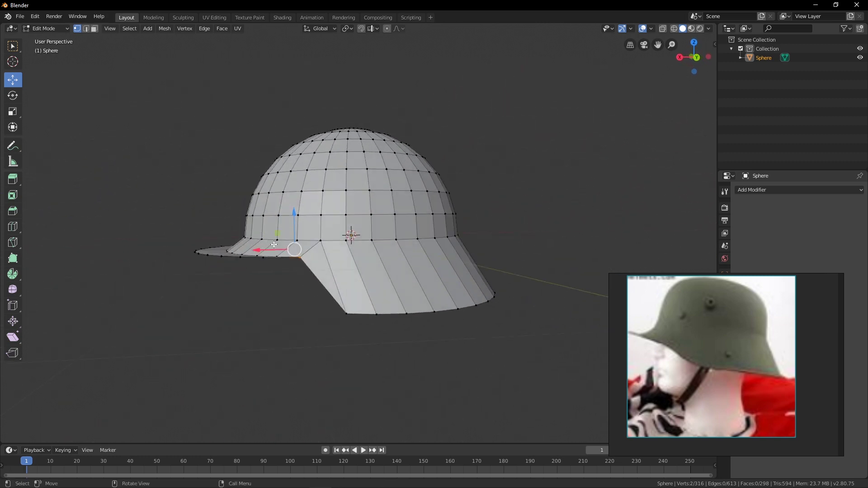
mouse_move(295, 235)
mouse_down()
mouse_move(286, 263)
mouse_move(300, 250)
mouse_up()
Scale the two brim junction vertices outward along Y.
middle_drag(300, 250, 222, 272)
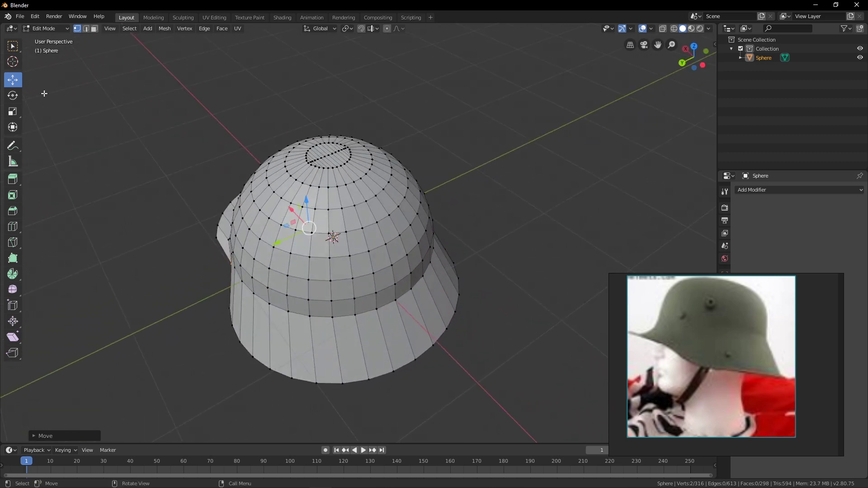
click(12, 111)
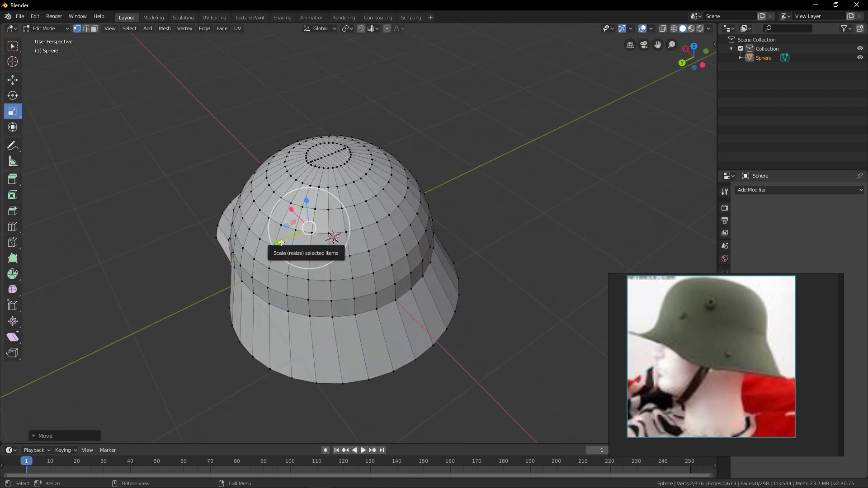
drag(276, 242, 278, 246)
middle_drag(281, 237, 381, 258)
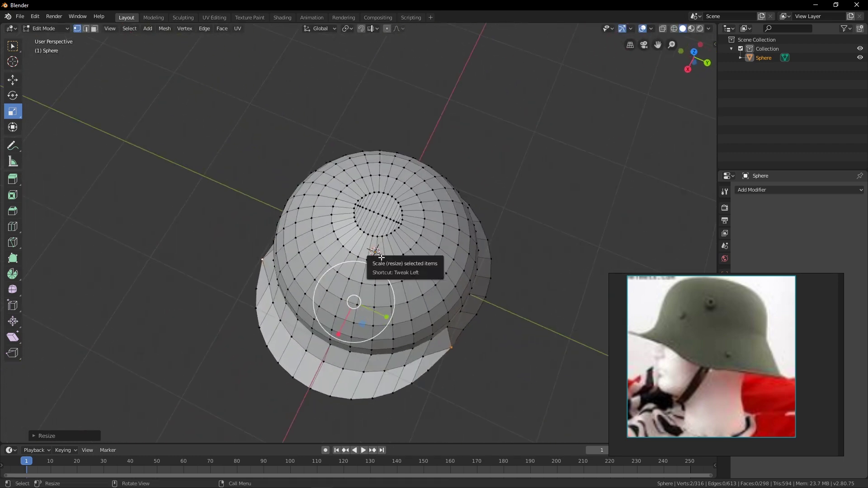
drag(385, 316, 385, 317)
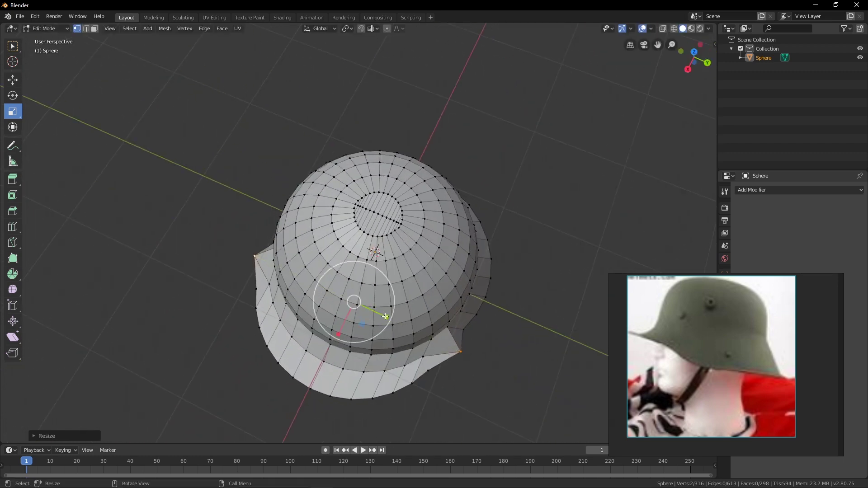
Select the neck guard's front lower corner vertices on both sides and scale them slightly outward along Y.
click(461, 332)
middle_drag(368, 330, 409, 326)
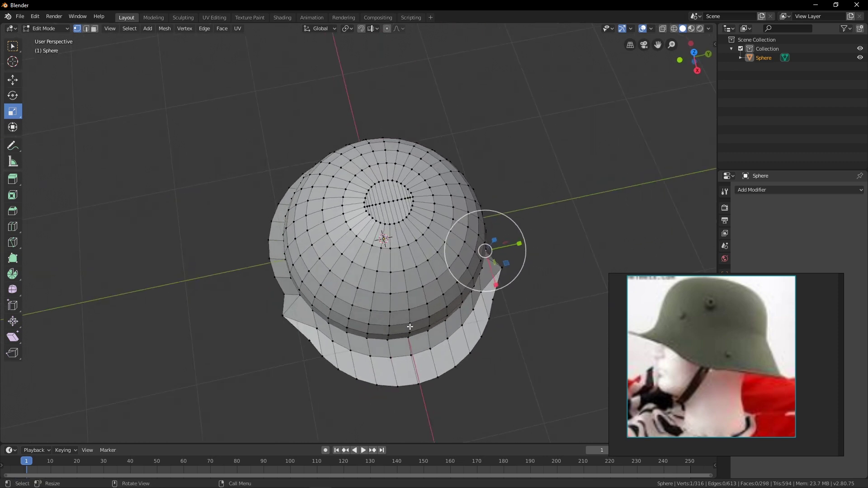
shift+click(285, 295)
drag(421, 265, 416, 267)
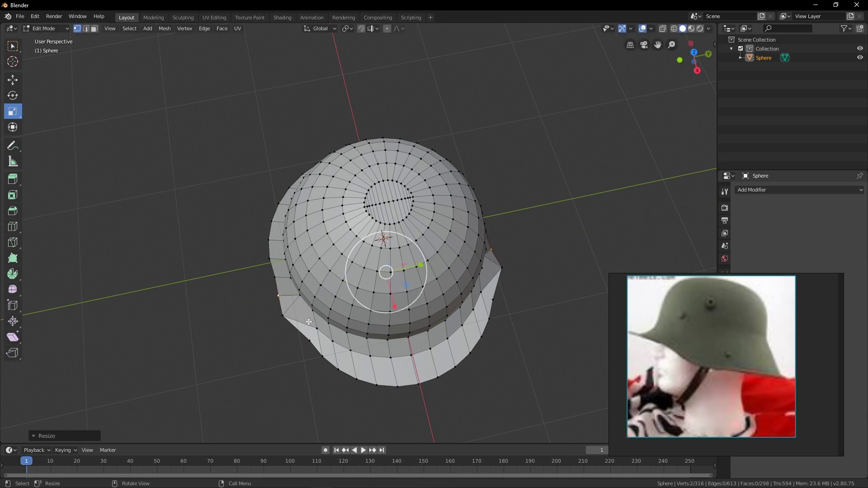
Add the two brim junction vertices to the selection, scale all four slightly inward along Y, and clear the selection.
shift+click(282, 315)
shift+click(500, 271)
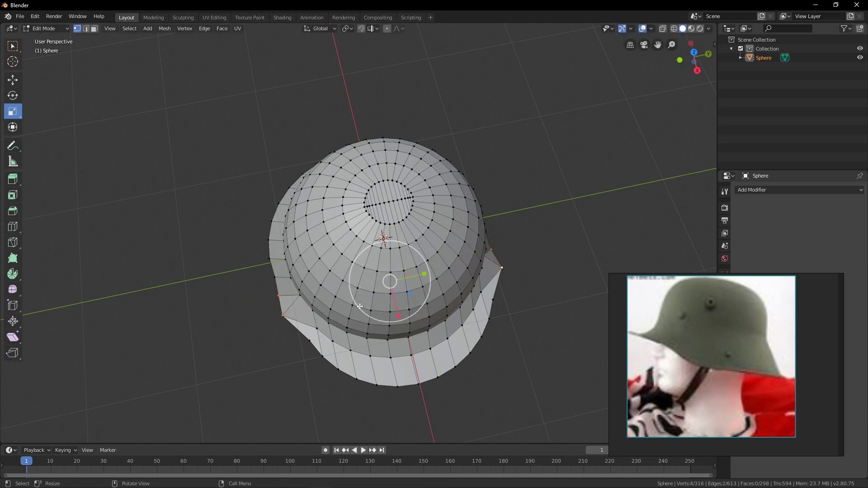
drag(422, 278, 418, 278)
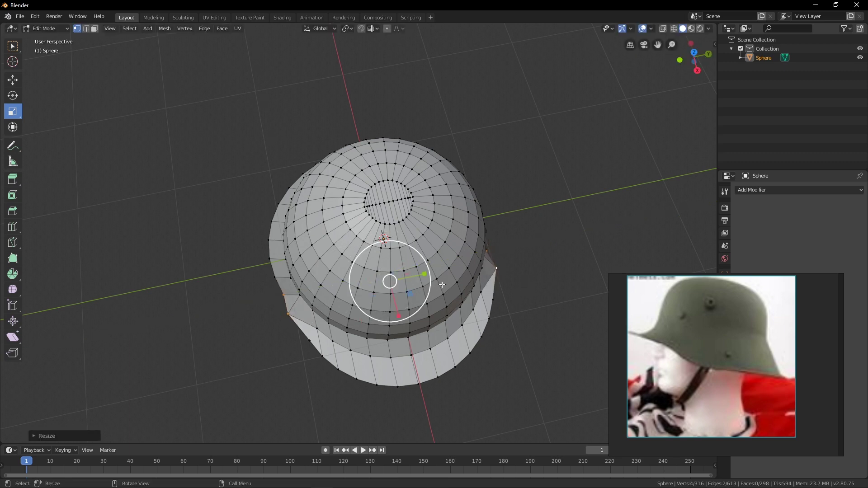
middle_drag(418, 278, 346, 221)
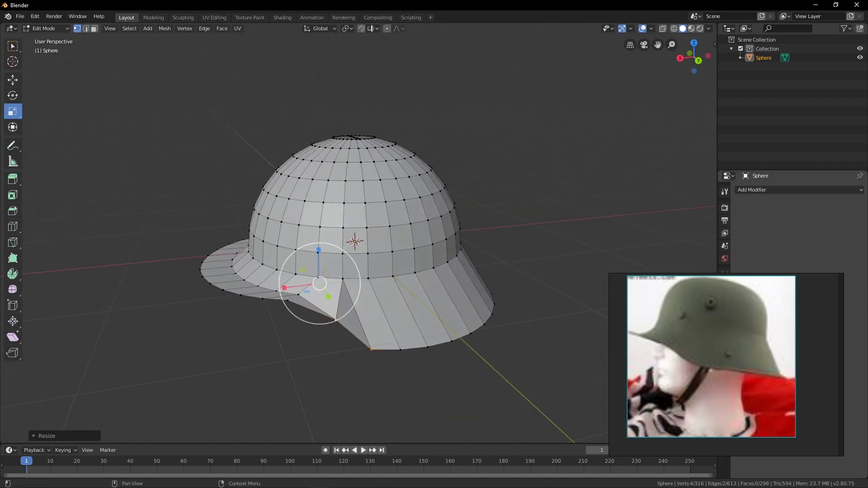
click(458, 368)
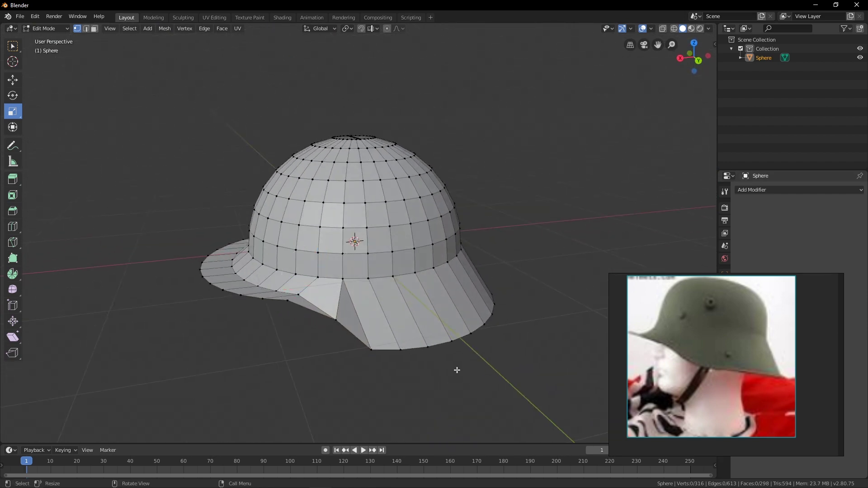
Select the horizontal edge loop at the dome's mid-height and scale it slightly outward along X.
middle_drag(385, 310, 348, 232)
middle_drag(270, 235, 339, 307)
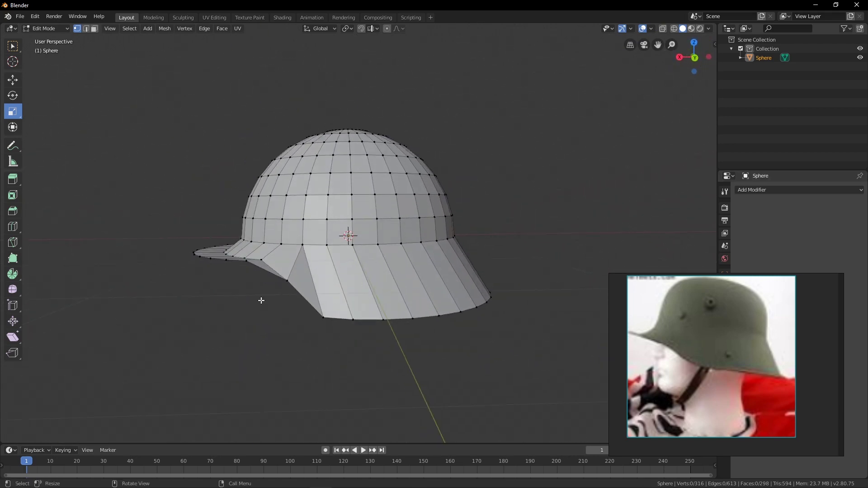
middle_drag(261, 301, 326, 293)
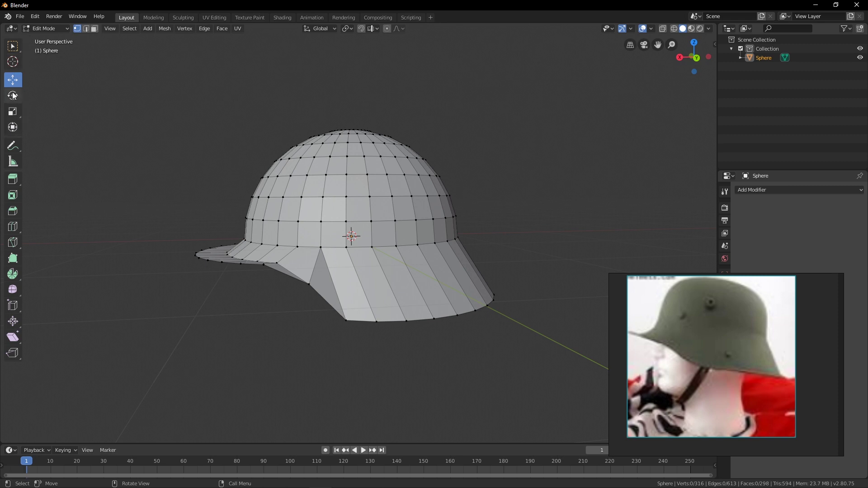
click(13, 51)
middle_drag(276, 130, 267, 135)
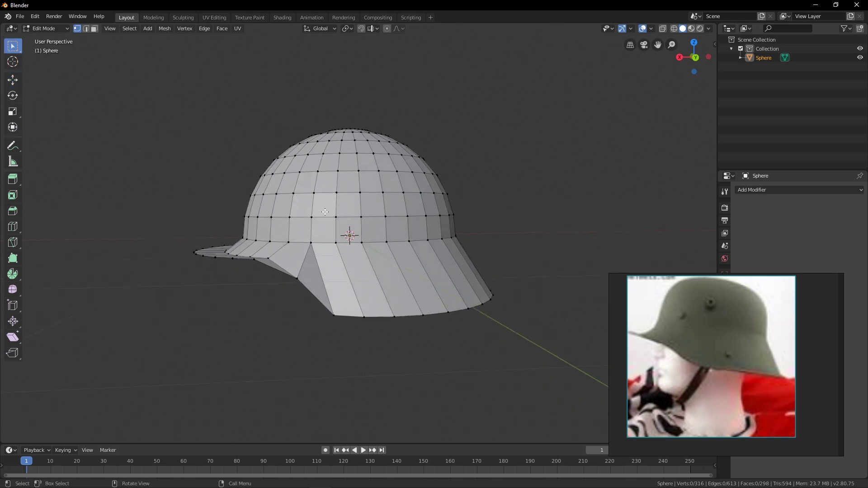
click(86, 29)
alt+click(305, 193)
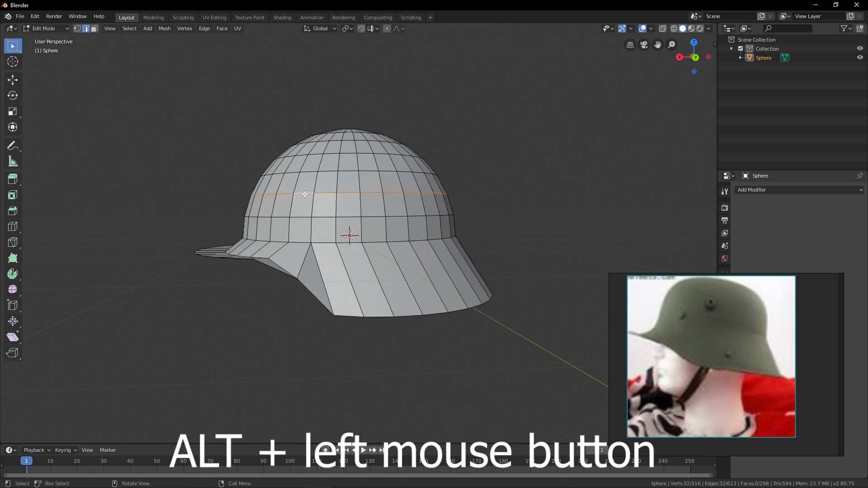
click(7, 84)
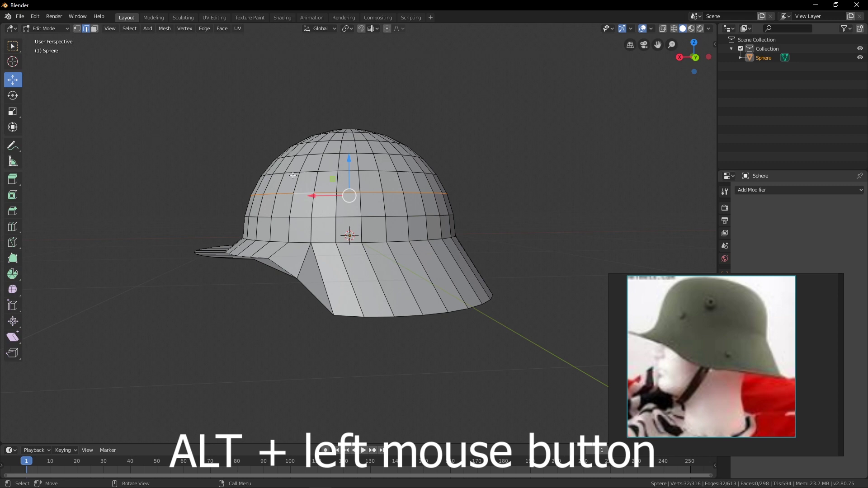
click(13, 111)
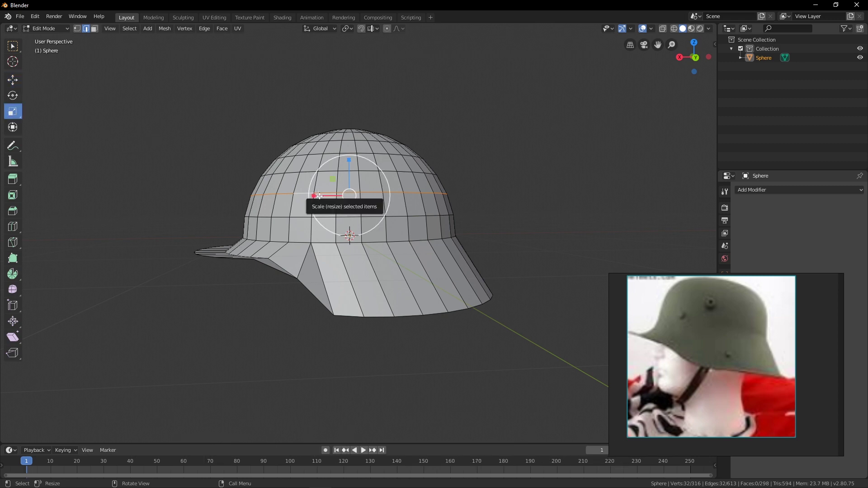
drag(320, 195, 326, 198)
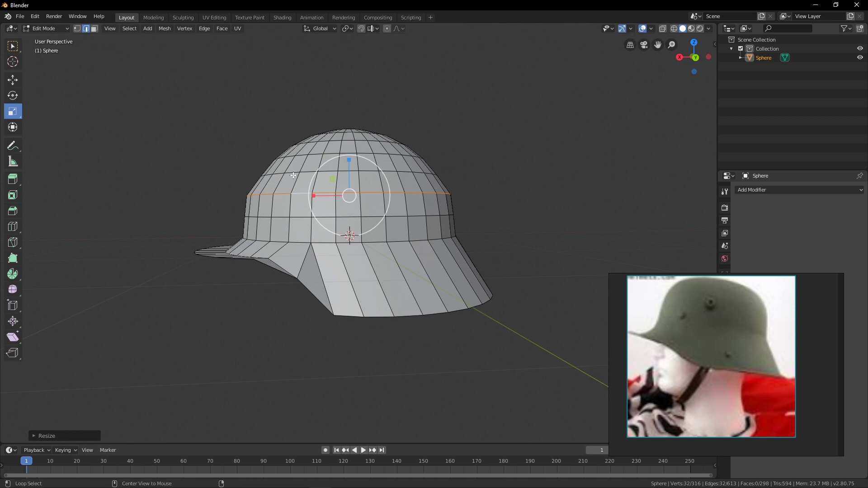
Widen the next two higher edge loops of the dome along X to make its walls steeper.
alt+click(293, 175)
drag(317, 176, 311, 161)
alt+click(297, 158)
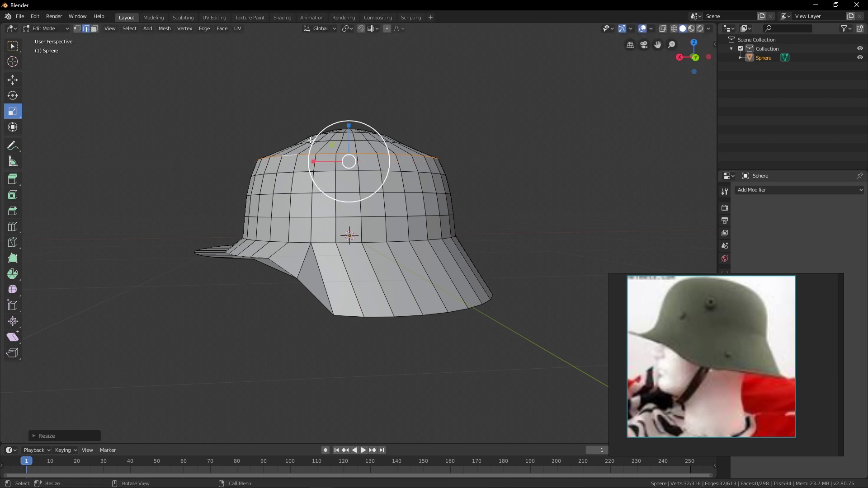
Select the edge loop just above the widened ones, scale it outward along X, and clear the selection.
alt+click(363, 144)
click(441, 165)
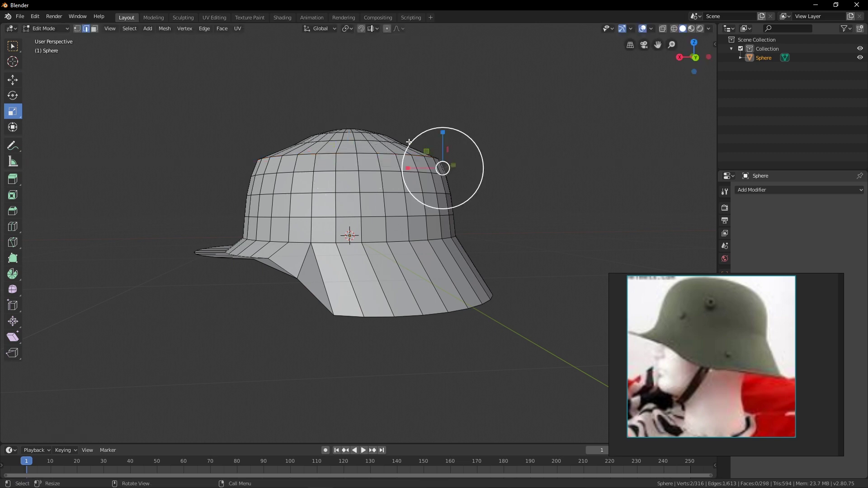
alt+click(370, 141)
drag(332, 146, 322, 148)
key(alt+a)
Select the edge loop nearest the dome's top cap and widen it along X by a factor of over 1.5.
middle_drag(432, 118, 410, 137)
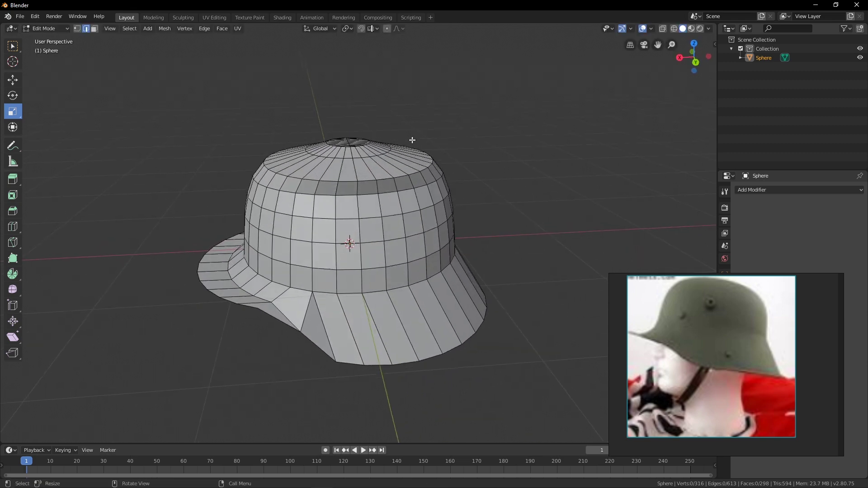
alt+click(346, 158)
middle_drag(345, 157, 324, 143)
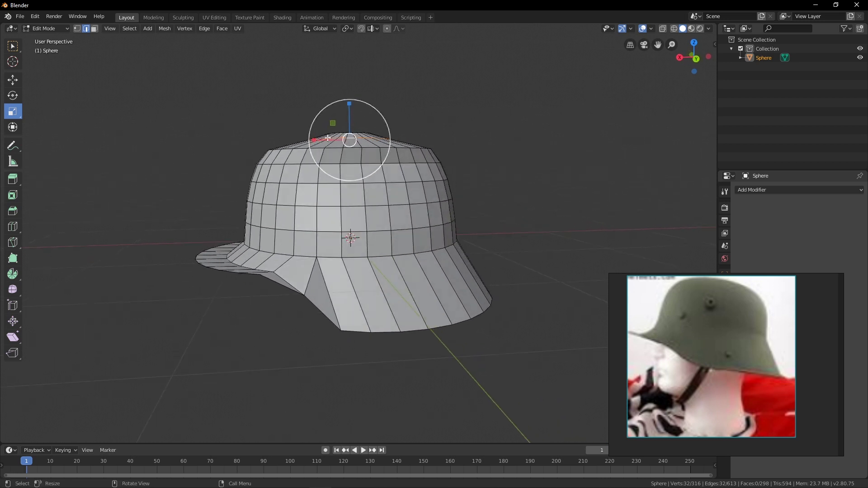
drag(315, 141, 296, 140)
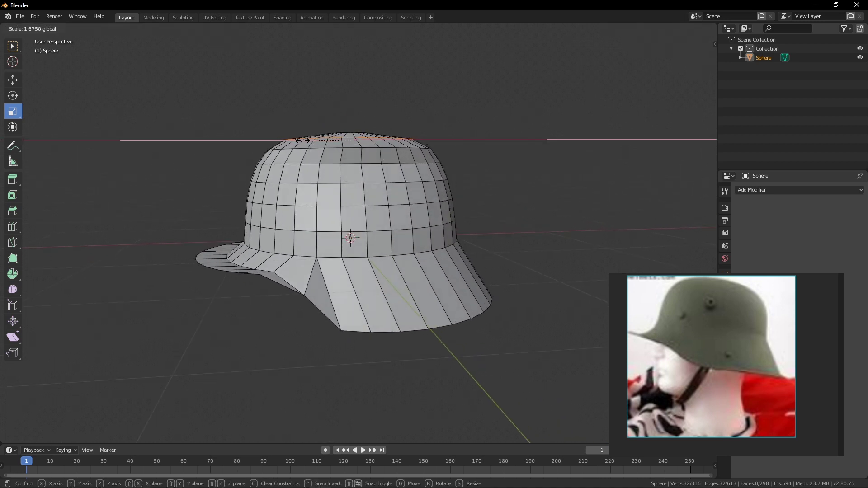
drag(297, 139, 298, 141)
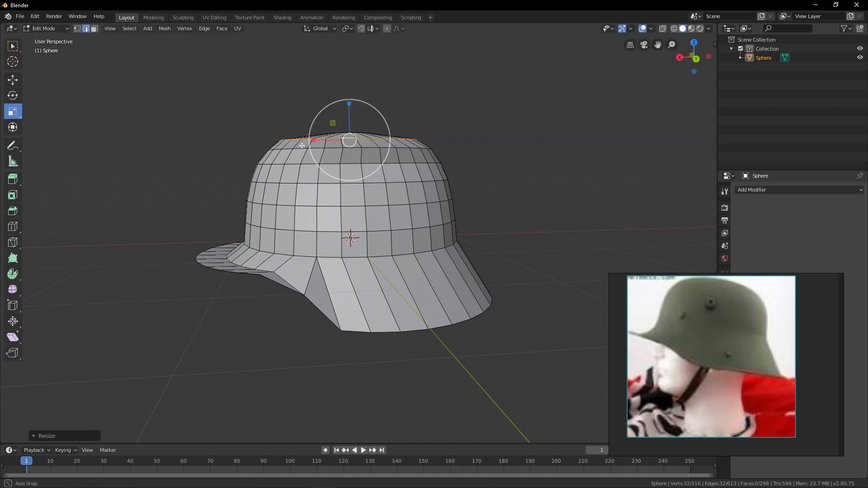
Select the overhanging edge loop at the crown's shoulder and scale it inward along Y to follow the dome's sides.
middle_drag(299, 142, 375, 172)
click(407, 204)
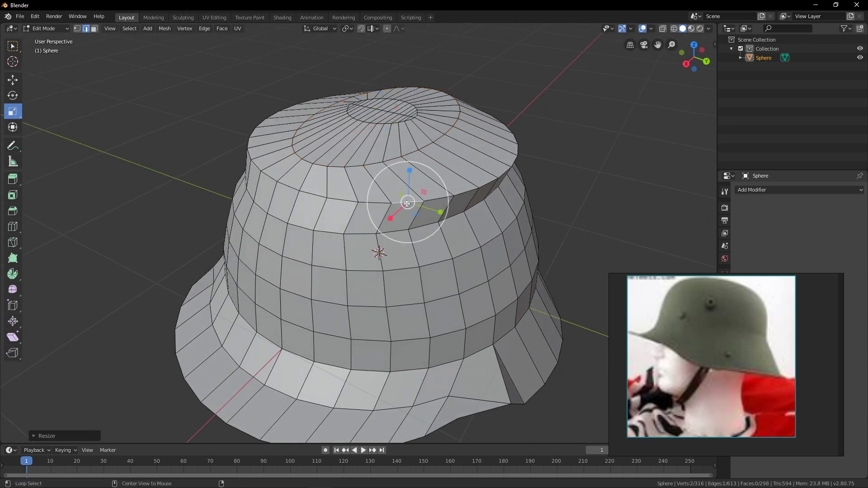
alt+click(408, 202)
middle_drag(408, 203, 422, 184)
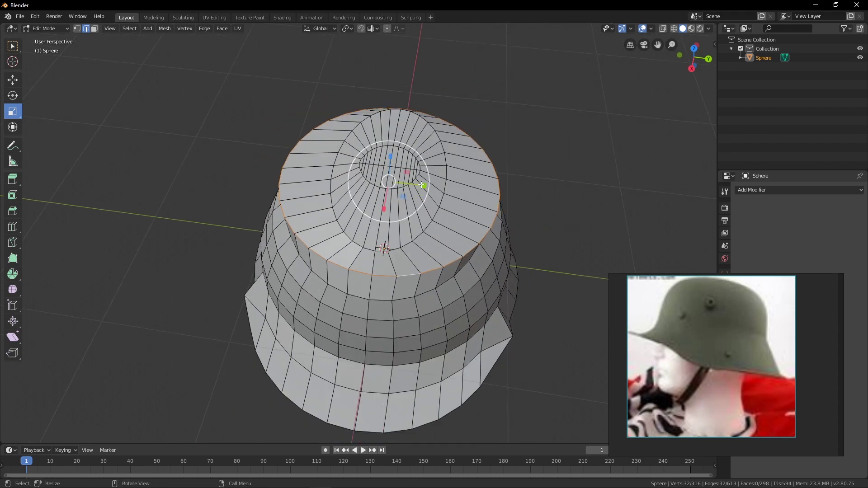
drag(422, 184, 413, 182)
middle_drag(412, 181, 385, 268)
key(s)
click(419, 156)
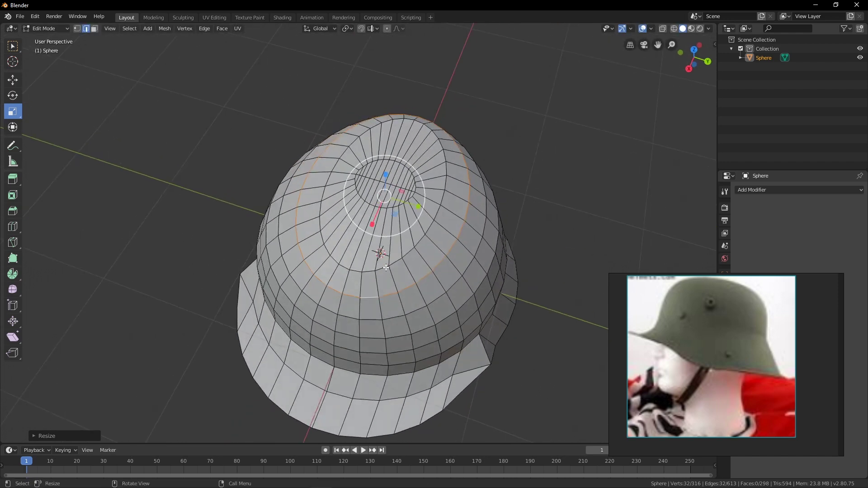
Select the next inner edge loop on the crown and adjust its scale along Y and X to even out the top.
alt+click(354, 271)
drag(417, 197, 414, 194)
middle_drag(413, 195, 429, 201)
drag(375, 203, 376, 203)
mouse_move(378, 205)
middle_down()
mouse_move(323, 163)
mouse_move(326, 181)
mouse_move(352, 157)
mouse_move(374, 217)
middle_up()
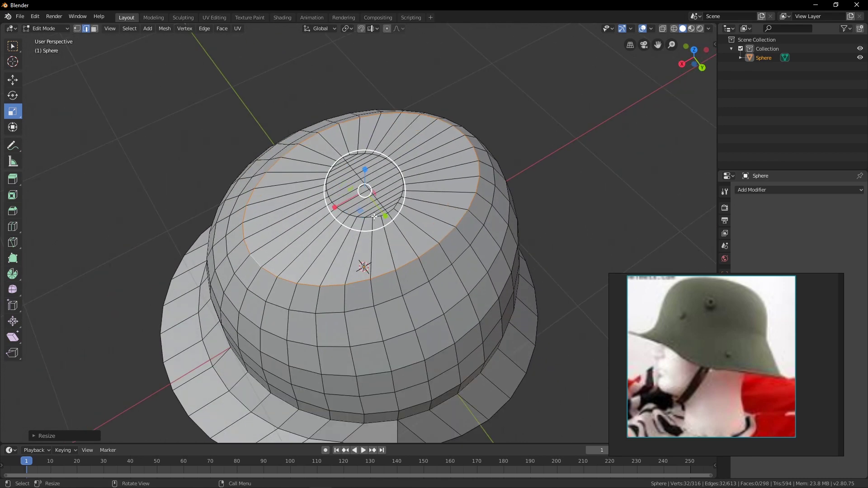
Select the complete ring of edges around the striped cap at the top of the crown.
click(547, 207)
scroll(356, 216, up, 3)
alt+click(348, 204)
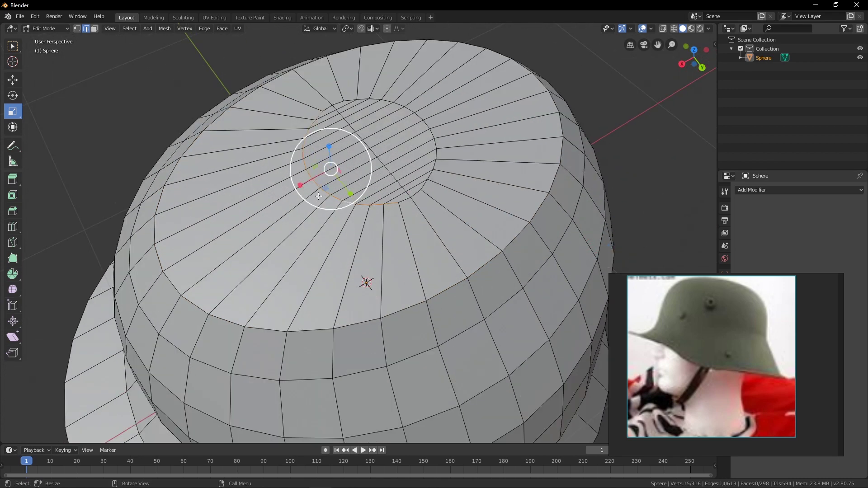
click(407, 201)
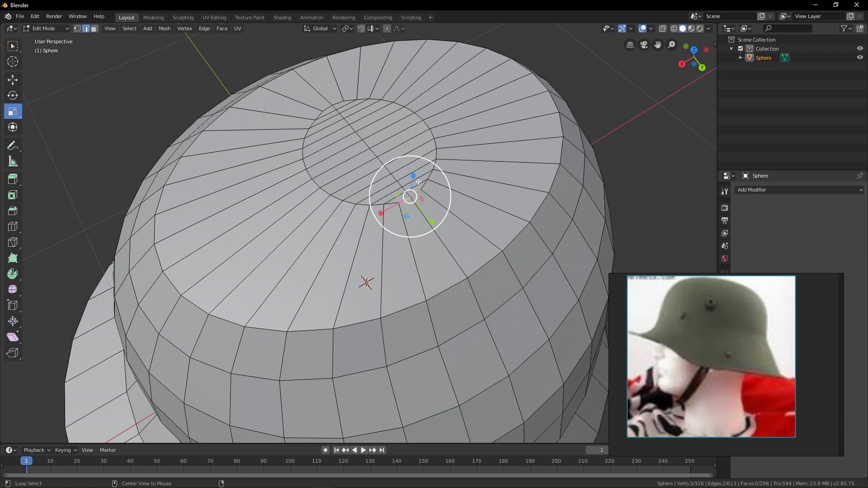
alt+shift+click(434, 143)
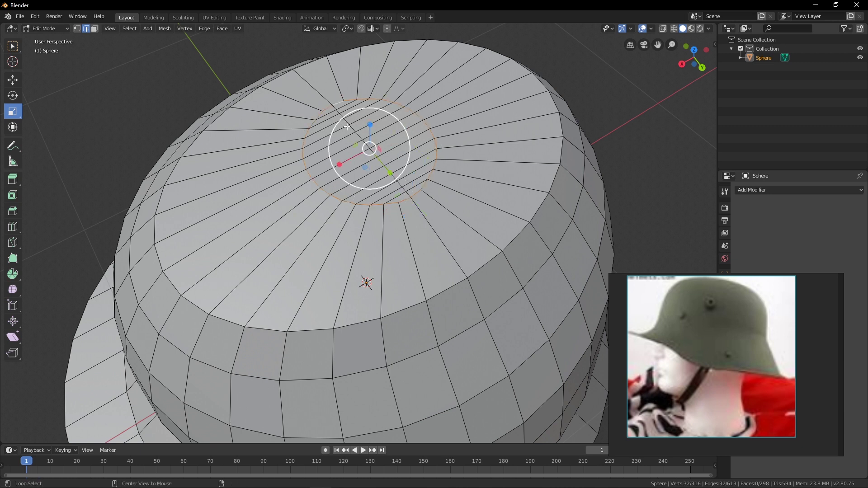
Enlarge the cap ring along X and Y and fine-tune its X scale so it follows the crown's outline.
drag(355, 156, 330, 171)
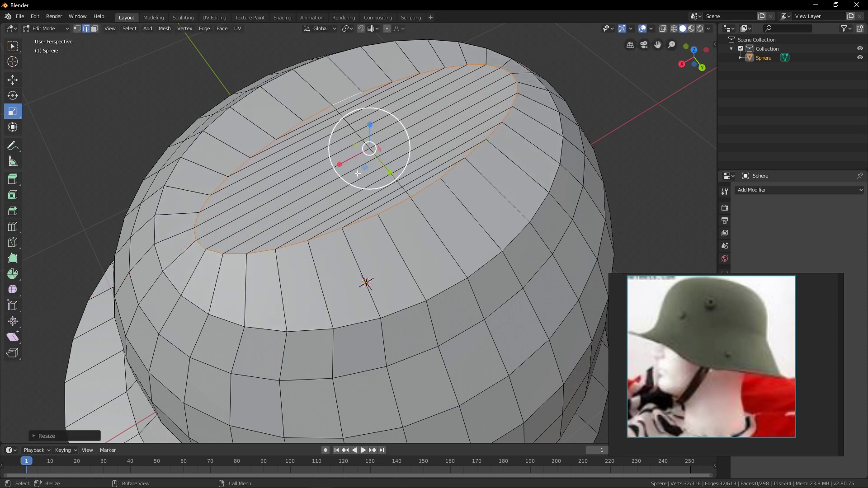
drag(386, 171, 402, 184)
drag(341, 167, 344, 162)
scroll(376, 190, down, 3)
middle_drag(405, 222, 383, 211)
scroll(380, 199, up, 1)
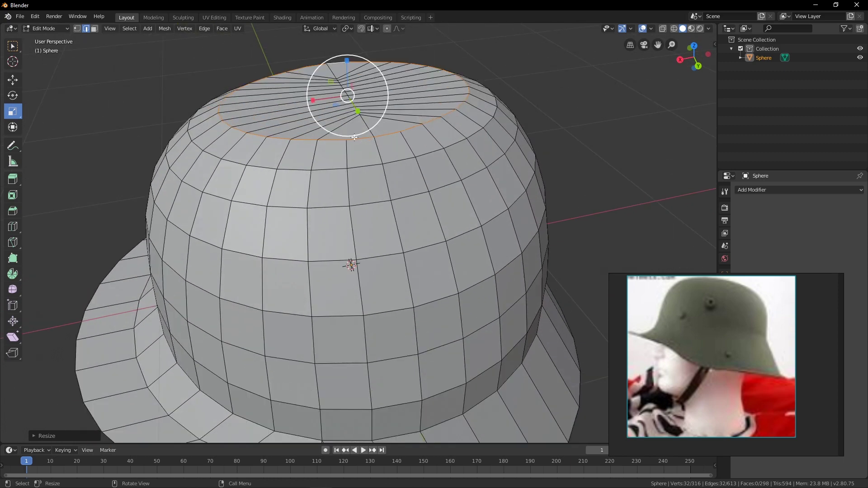
Select the edge loop two rows below the striped cap on the crown and scale it along Y by about 1.04.
middle_drag(360, 133, 370, 172)
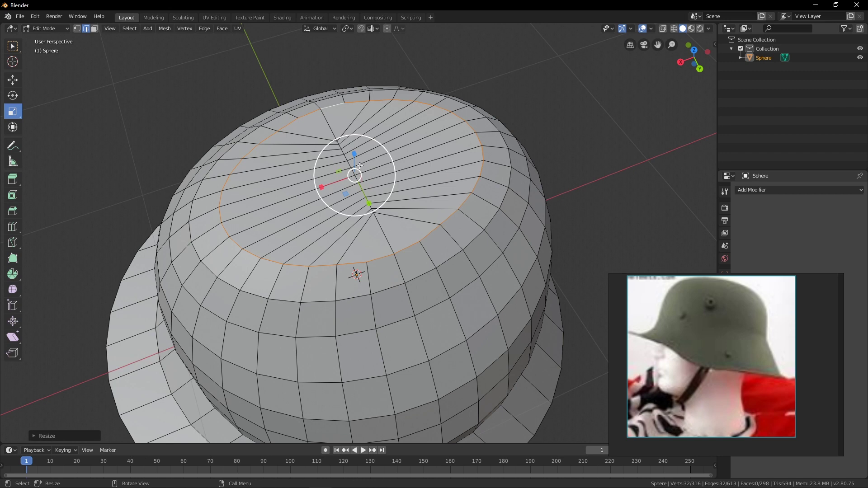
drag(355, 159, 356, 159)
scroll(357, 165, down, 3)
middle_drag(363, 176, 430, 157)
click(433, 157)
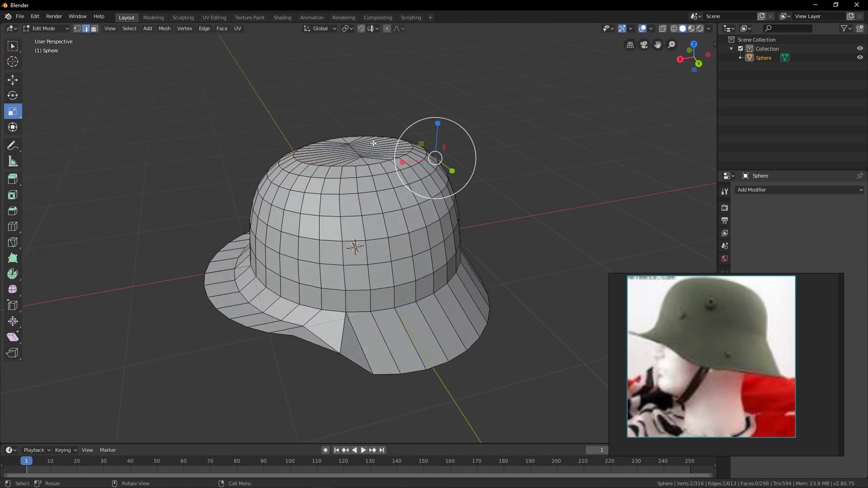
middle_drag(373, 143, 440, 178)
scroll(394, 155, up, 2)
alt+click(441, 178)
key(s)
key(y)
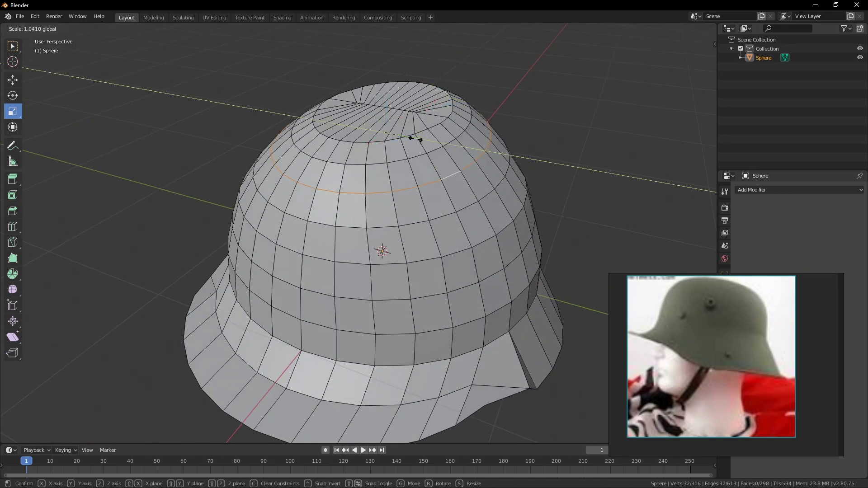
click(416, 139)
Widen the second and third edge loops above the dome's base along Y, scaling the lower one by about 1.09.
middle_drag(517, 136, 360, 128)
click(608, 141)
scroll(510, 164, down, 1)
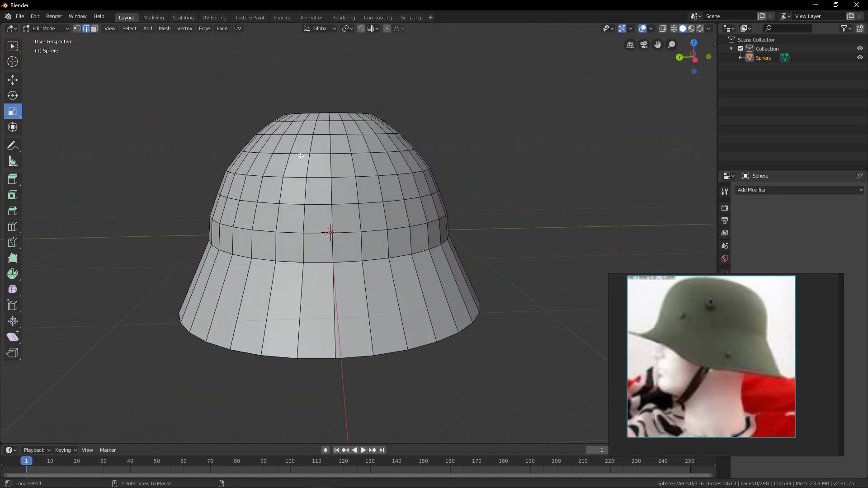
alt+click(284, 202)
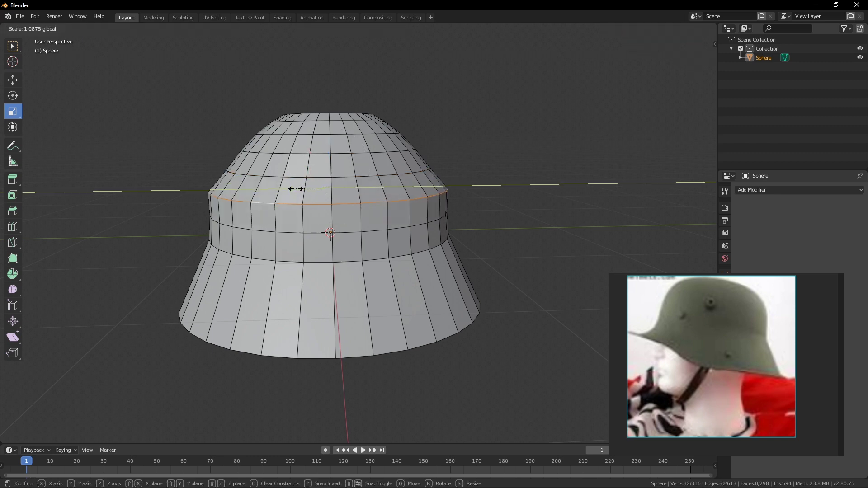
alt+click(283, 179)
drag(294, 168, 294, 167)
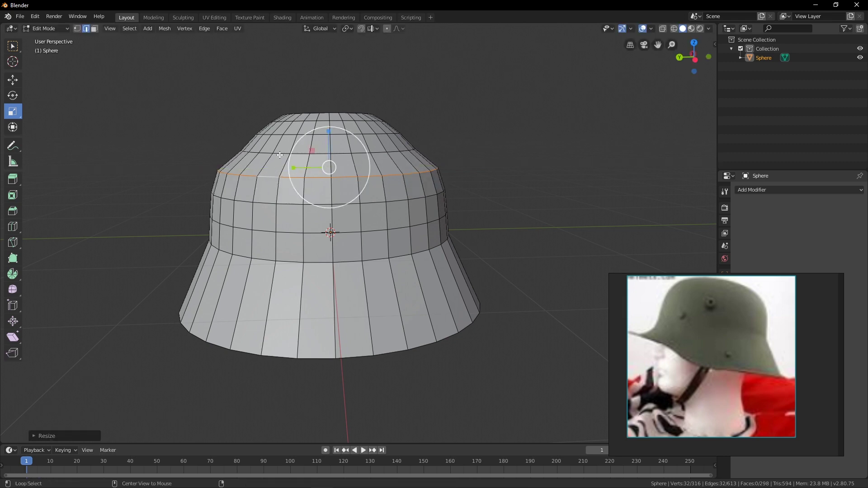
Scale the next two higher crown loops along Y by about 1.17 and 1.29 to continue the rounded side profile.
alt+click(290, 152)
key(s)
key(y)
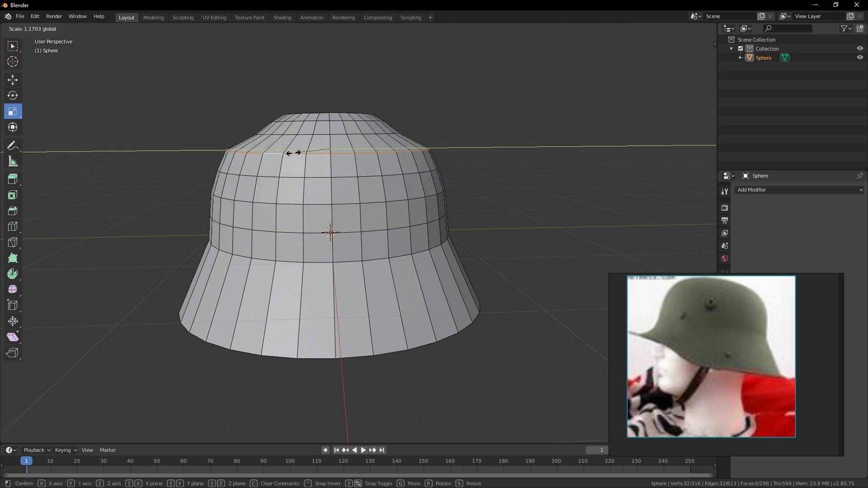
click(293, 153)
alt+click(279, 134)
key(s)
key(y)
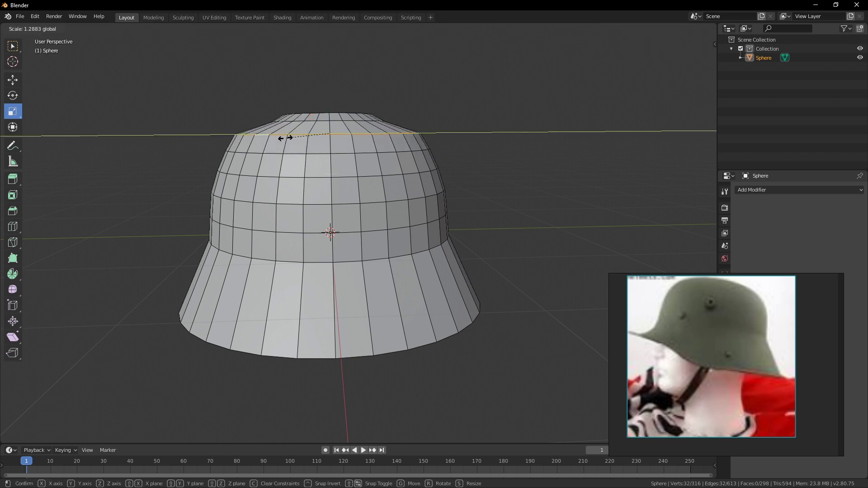
click(286, 138)
Select the edge loop just below the cap ring and widen it along Y by about 1.44.
alt+click(289, 130)
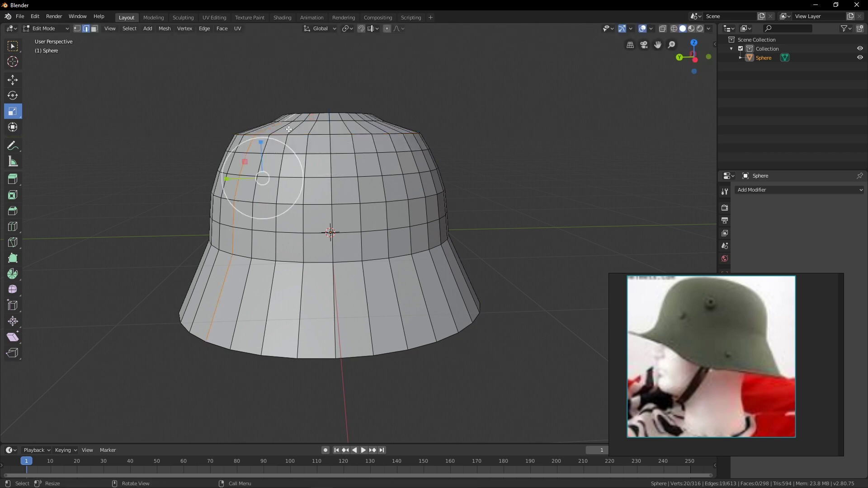
alt+click(289, 121)
key(s)
key(y)
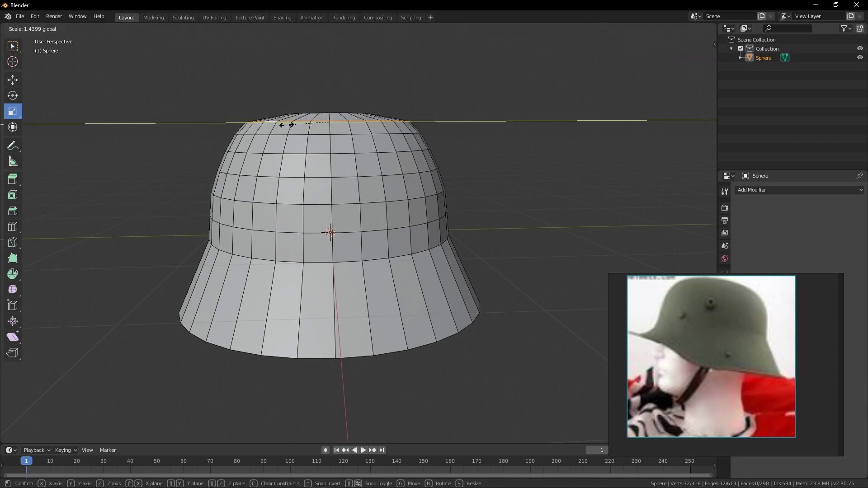
click(287, 125)
Select the complete edge ring around the striped cap, stretch it along Y to fit the widened crown, and clear the selection.
middle_drag(286, 125, 282, 174)
scroll(263, 152, up, 1)
alt+click(260, 153)
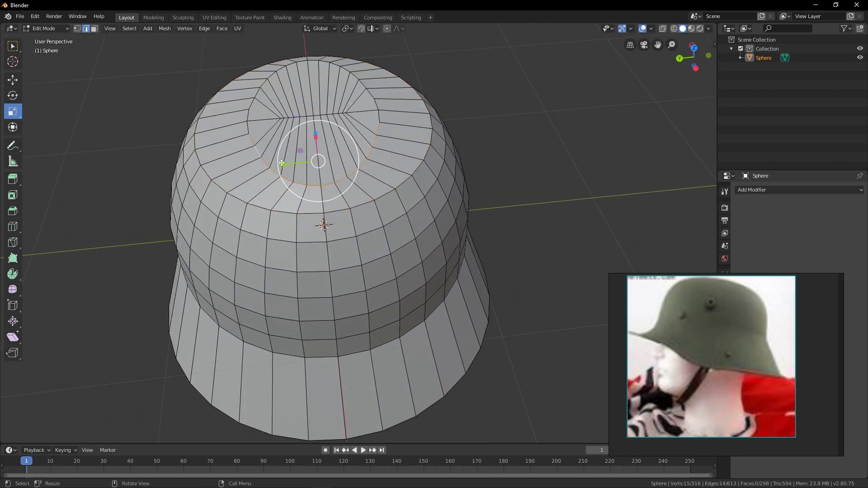
alt+click(247, 116)
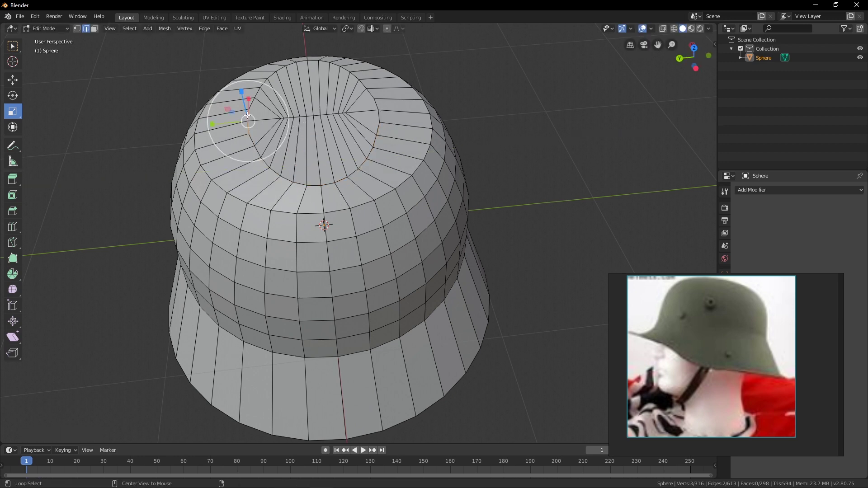
alt+click(285, 176)
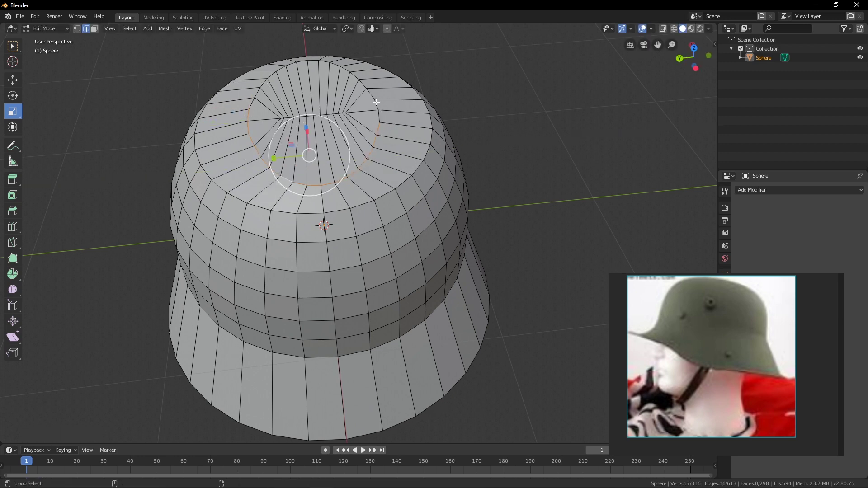
alt+shift+click(324, 62)
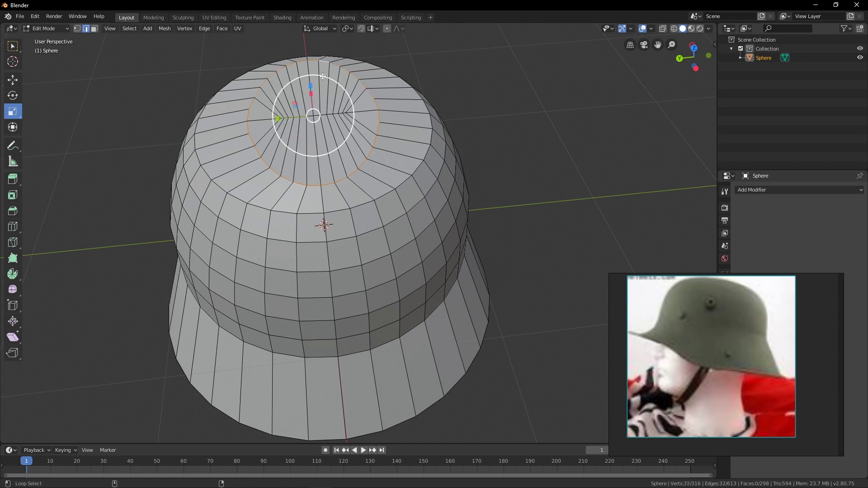
key(s)
click(281, 121)
drag(282, 120, 268, 122)
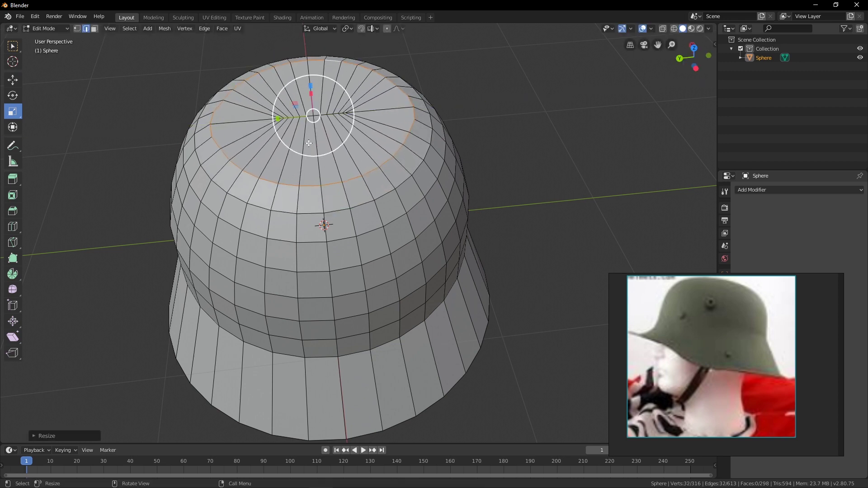
scroll(289, 147, down, 3)
middle_drag(292, 154, 123, 258)
key(alt+a)
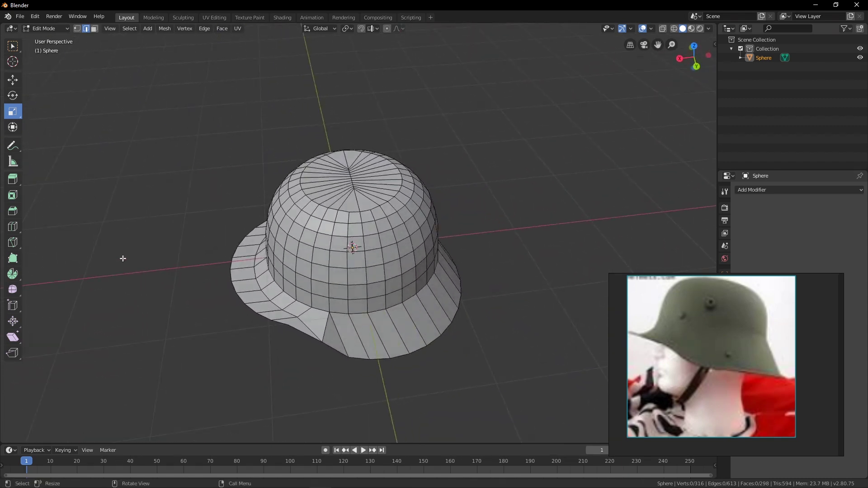
Add a loop cut along the front brim's inner slope and move the new edges slightly down and inward to curve the transition.
click(15, 231)
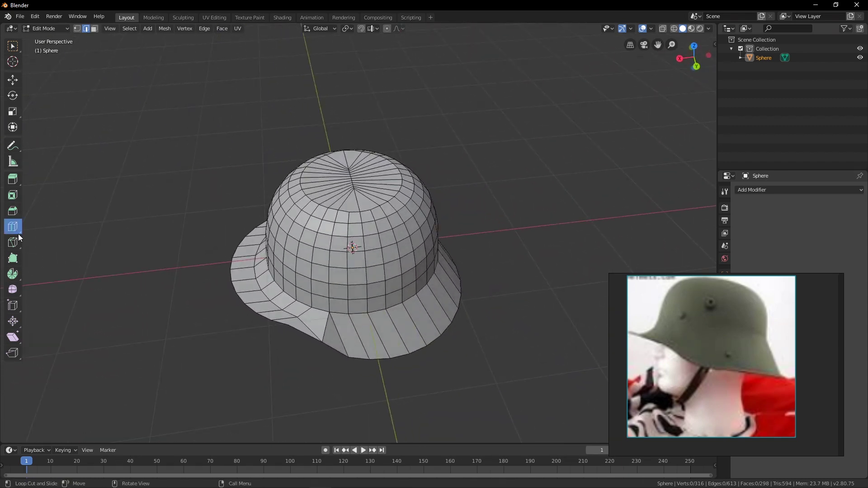
click(294, 307)
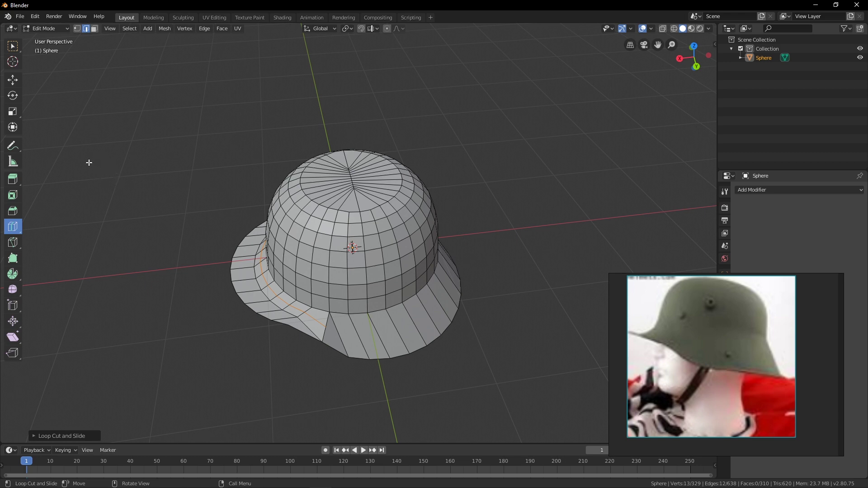
click(13, 80)
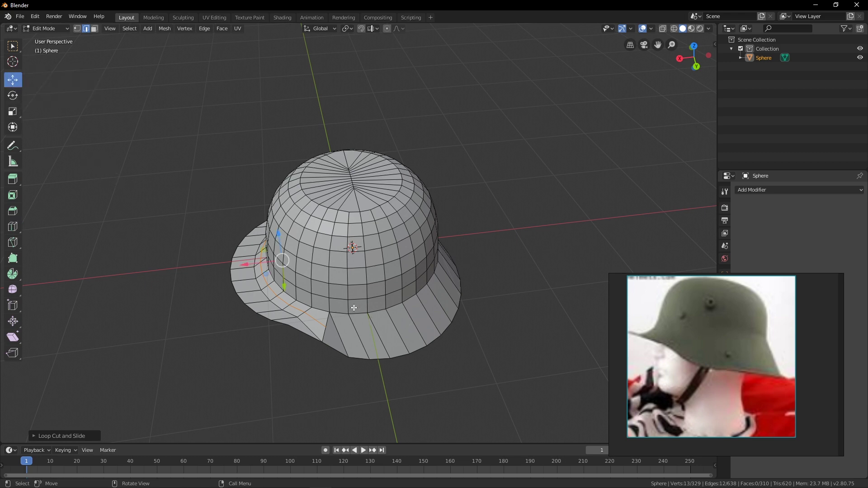
middle_drag(325, 292, 263, 240)
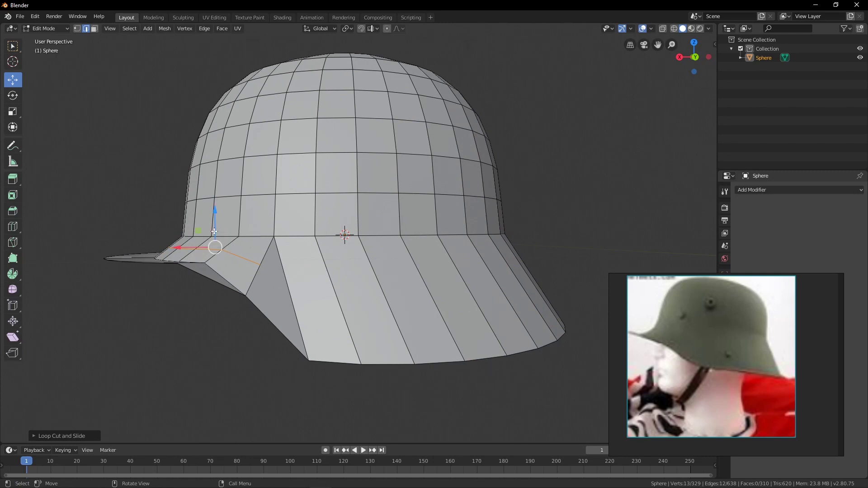
drag(215, 231, 200, 250)
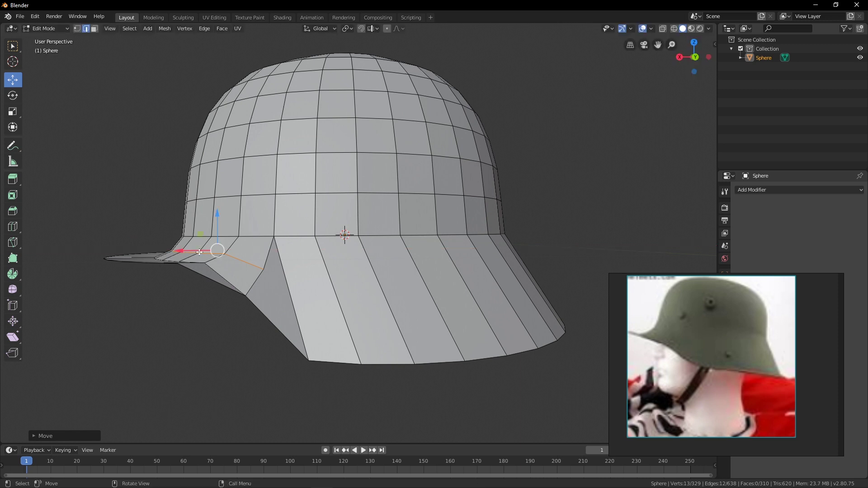
Select the outer edge loop of the front brim and raise it along Z.
middle_drag(126, 277, 125, 278)
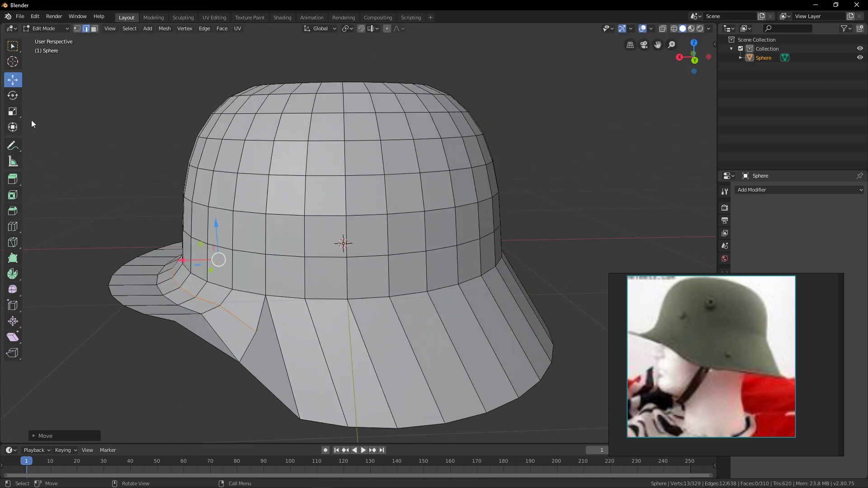
click(109, 283)
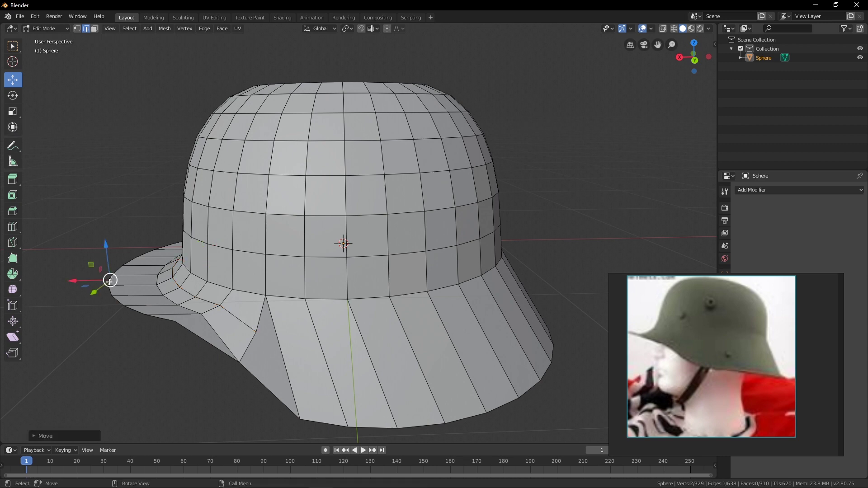
middle_drag(162, 220, 120, 295)
alt+click(131, 313)
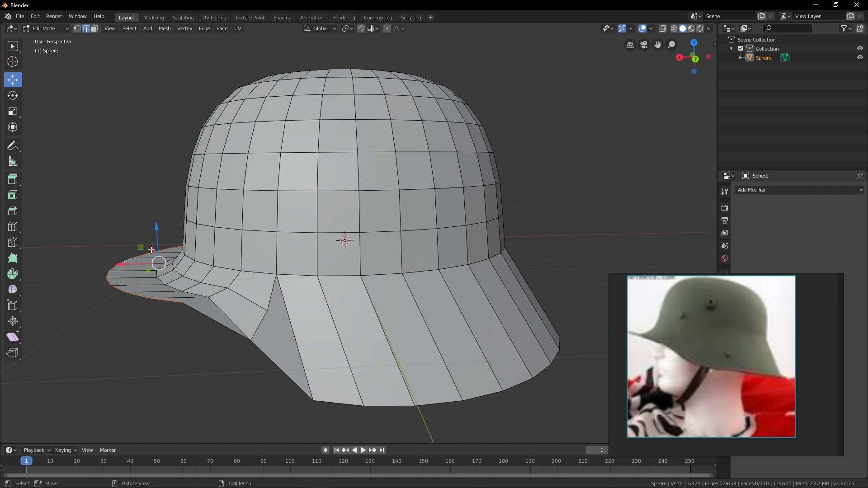
middle_drag(152, 250, 154, 235)
drag(156, 232, 184, 218)
scroll(157, 232, down, 1)
Rotate the front brim's outer edge slightly, nudge it upward along Z, and clear the selection.
click(13, 95)
middle_drag(183, 218, 182, 224)
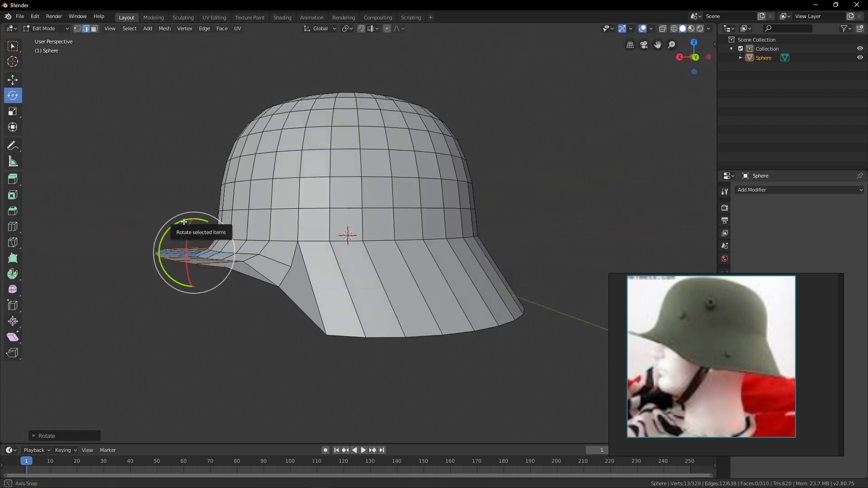
click(14, 80)
drag(194, 223, 194, 221)
middle_drag(194, 220, 249, 246)
click(507, 197)
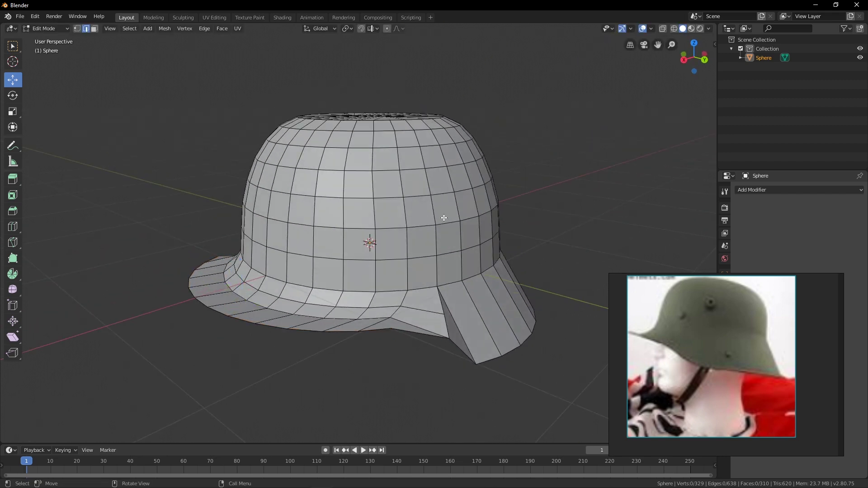
In vertex mode, box-select the front corner vertices of the neck guard's lower edge and raise them slightly along Z.
middle_drag(444, 218, 384, 205)
scroll(330, 279, up, 2)
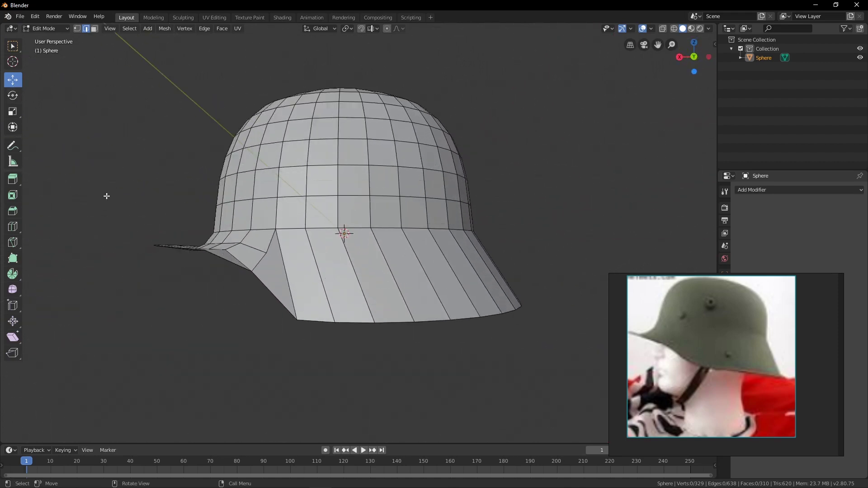
middle_drag(106, 196, 151, 215)
key(w)
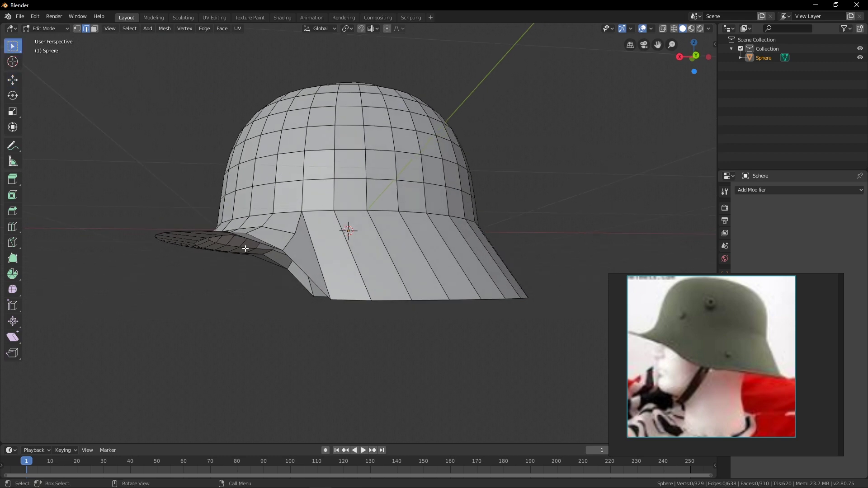
click(77, 29)
middle_drag(281, 250, 273, 253)
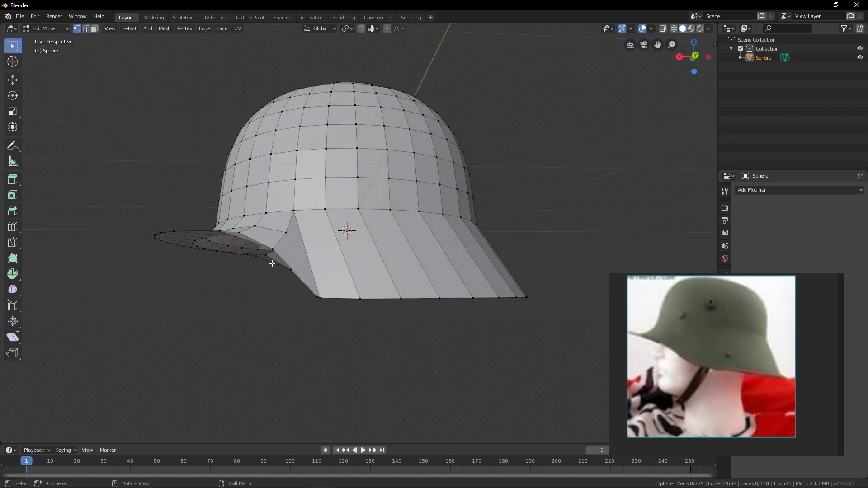
mouse_move(337, 332)
mouse_down()
mouse_move(302, 298)
mouse_move(319, 272)
mouse_up()
click(13, 80)
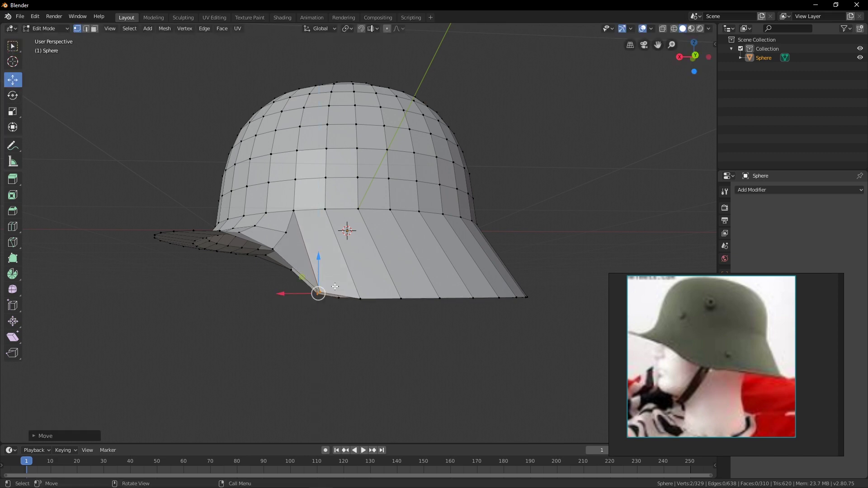
Try moving the neck guard's lower front corner vertices freely upward and backward, and undo the move.
middle_drag(370, 318, 363, 322)
key(g)
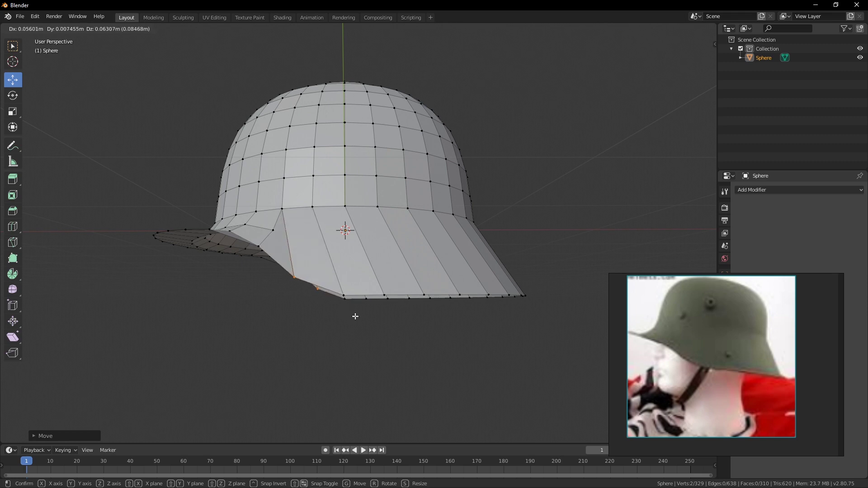
click(357, 320)
click(363, 331)
key(ctrl+z)
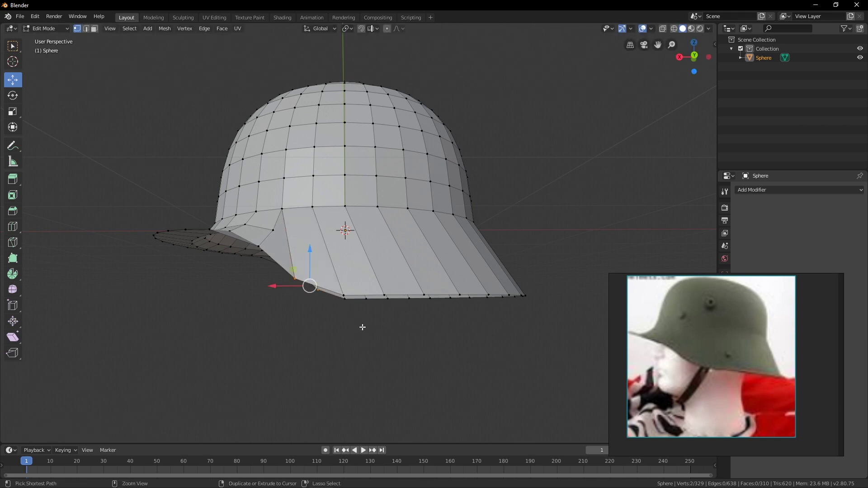
key(ctrl+z)
middle_drag(358, 324, 328, 289)
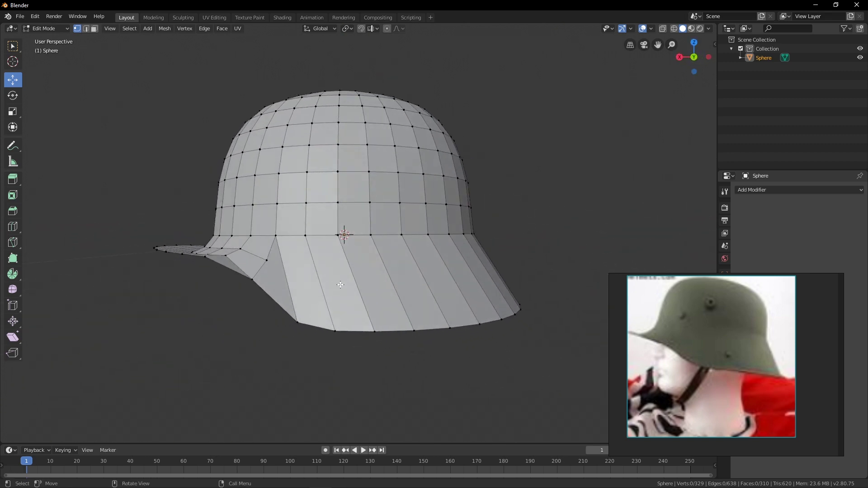
scroll(343, 285, down, 5)
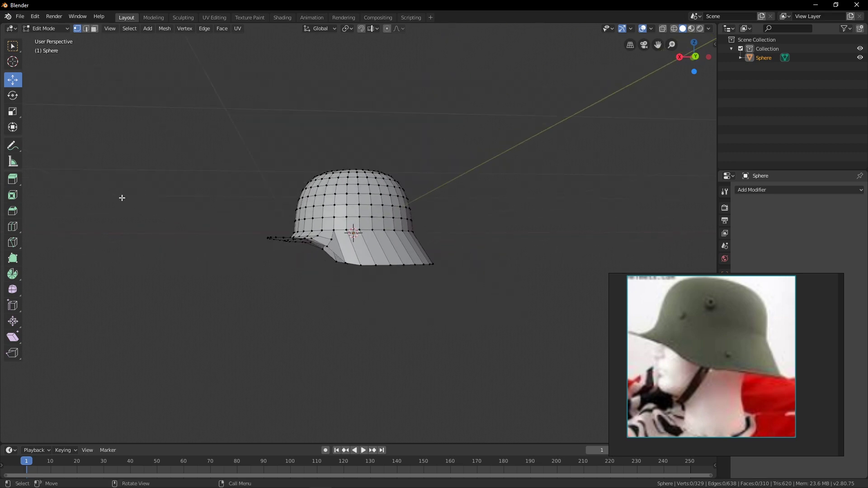
middle_drag(123, 198, 121, 203)
scroll(285, 239, up, 2)
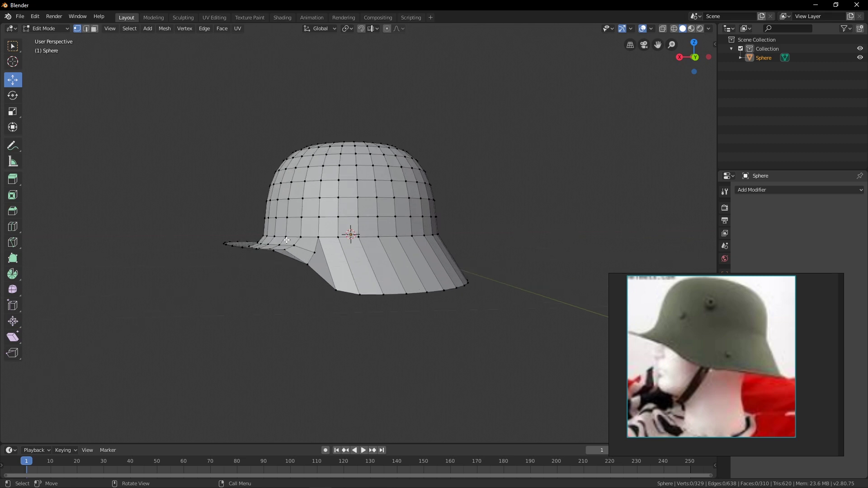
Box-select the vertices along the neck guard's lower edge, covering it from one side of the helmet to the other.
click(13, 46)
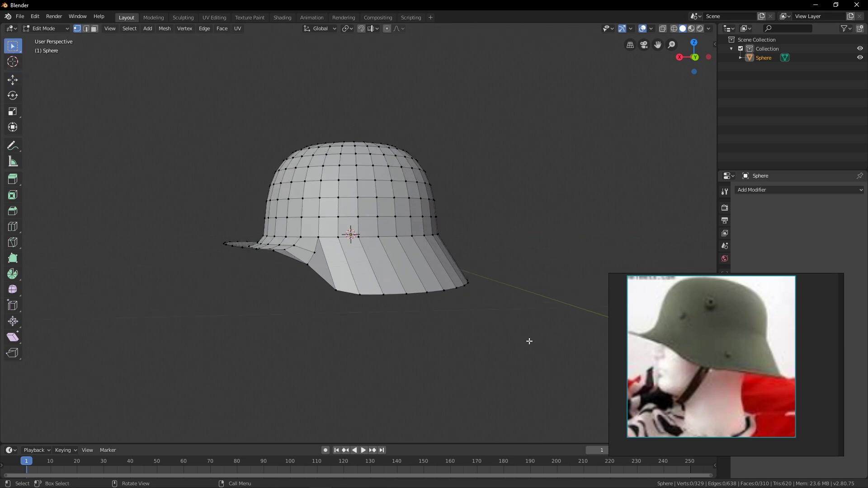
drag(552, 346, 217, 240)
middle_drag(233, 249, 194, 248)
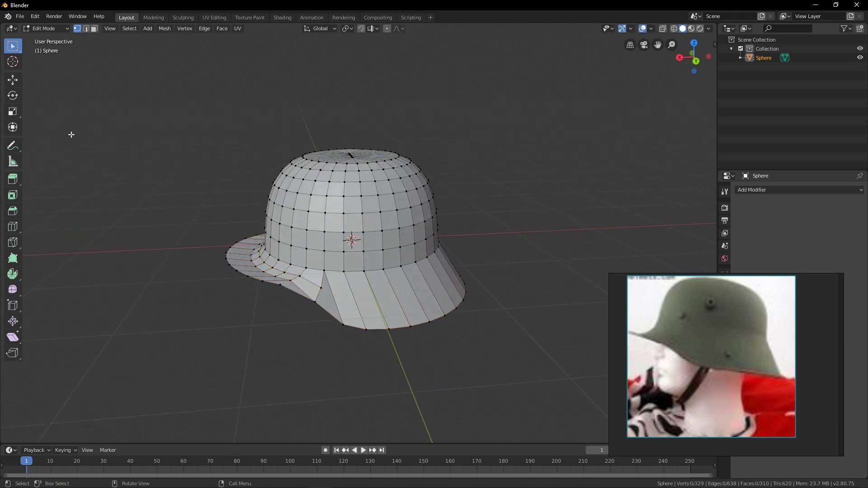
drag(471, 360, 218, 287)
middle_drag(408, 334, 353, 336)
shift+drag(464, 360, 260, 306)
middle_drag(379, 327, 304, 331)
shift+drag(400, 338, 290, 306)
middle_drag(381, 319, 314, 316)
shift+drag(408, 326, 294, 303)
middle_drag(364, 308, 336, 341)
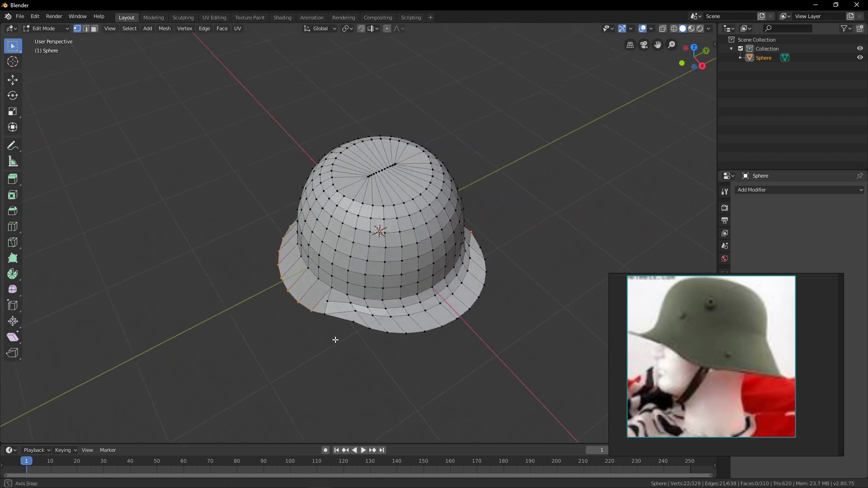
Add the front brim's outer edge vertices to the selection so the helmet's whole lower rim is selected.
shift+drag(407, 355, 297, 314)
middle_drag(297, 314, 386, 345)
shift+drag(403, 359, 286, 336)
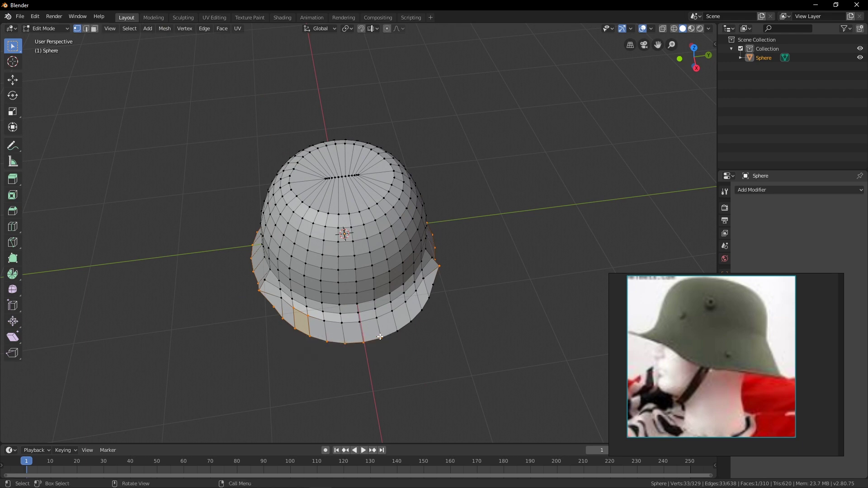
middle_drag(286, 336, 353, 353)
shift+drag(404, 354, 313, 338)
middle_drag(313, 338, 349, 341)
shift+drag(402, 348, 314, 322)
middle_drag(351, 333, 440, 307)
scroll(318, 322, up, 1)
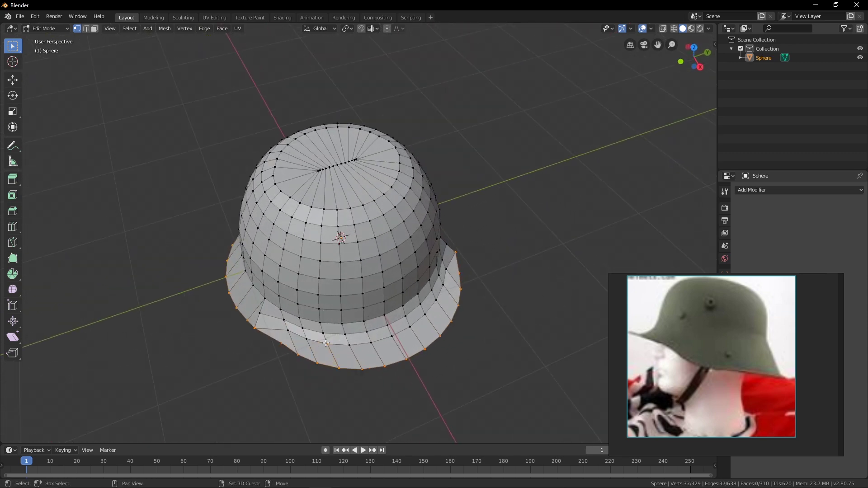
middle_drag(315, 348, 588, 296)
middle_drag(483, 370, 460, 343)
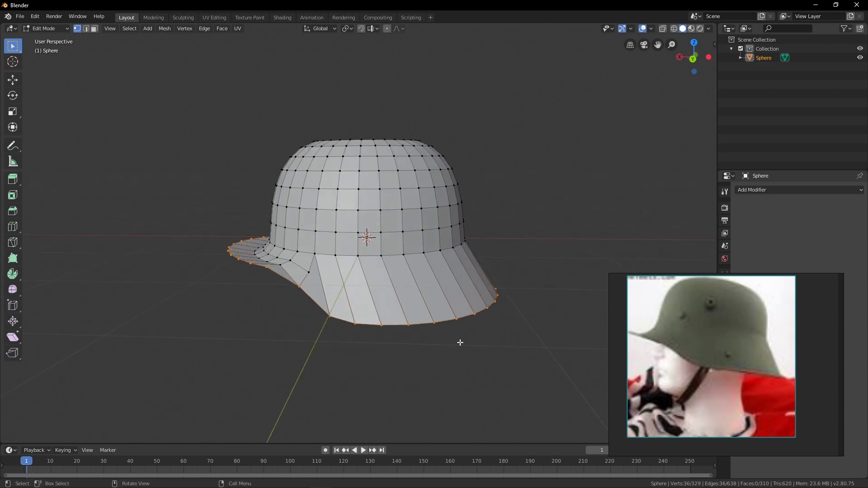
Nudge the selected lower rim vertices slightly down along Z.
click(12, 81)
drag(358, 239, 361, 247)
middle_drag(361, 247, 338, 277)
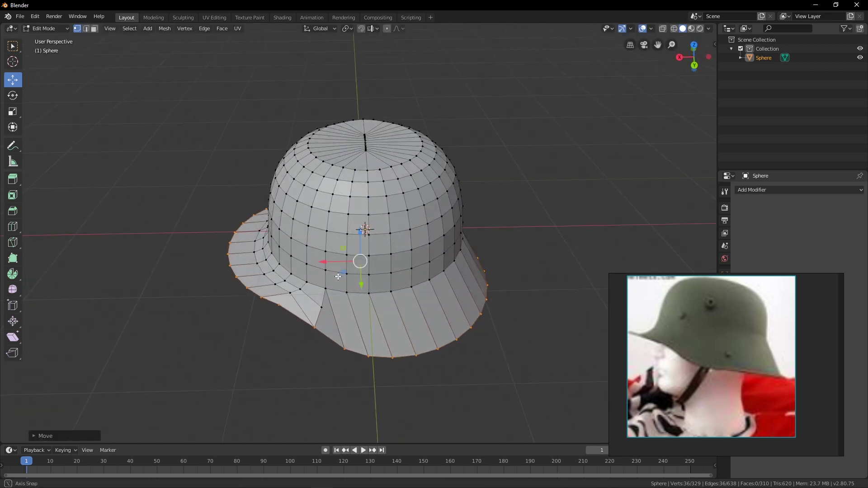
Select two opposite vertices on the sides of the front brim's outer edge and raise them slightly along Z.
middle_drag(240, 261, 231, 293)
click(253, 296)
scroll(249, 293, up, 2)
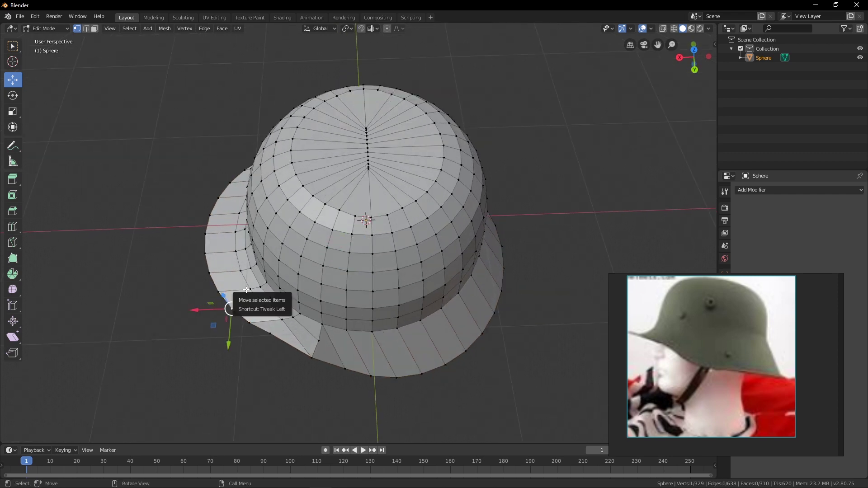
mouse_move(235, 208)
middle_down()
mouse_move(233, 141)
mouse_move(244, 179)
mouse_move(235, 217)
middle_up()
shift+click(233, 144)
drag(235, 217, 234, 214)
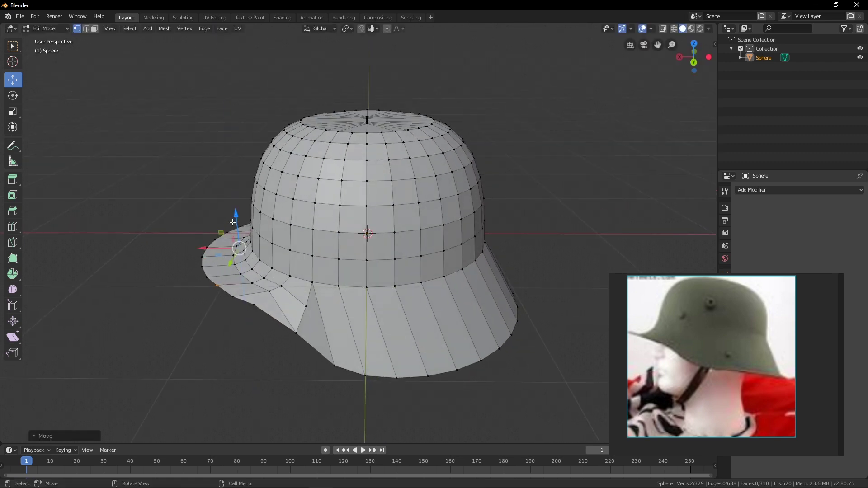
Select the next pair of opposite vertices toward the front of the brim's outer edge and raise them slightly along Z.
middle_drag(230, 244, 236, 196)
click(210, 279)
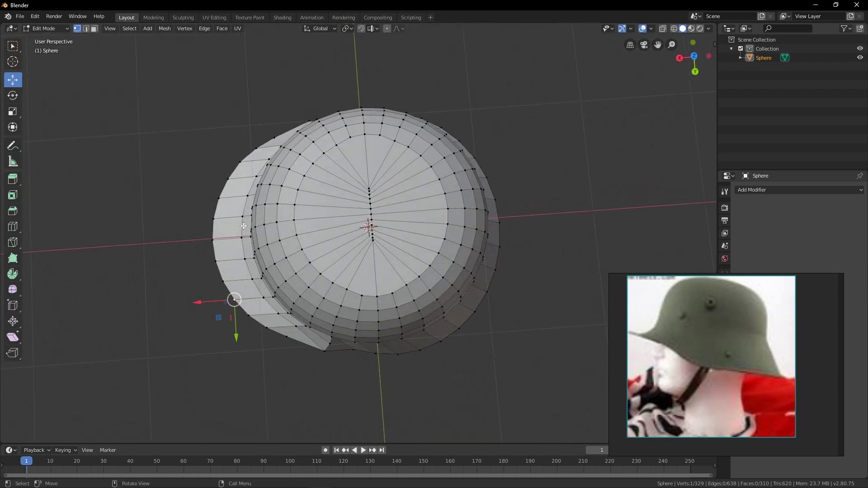
shift+click(242, 166)
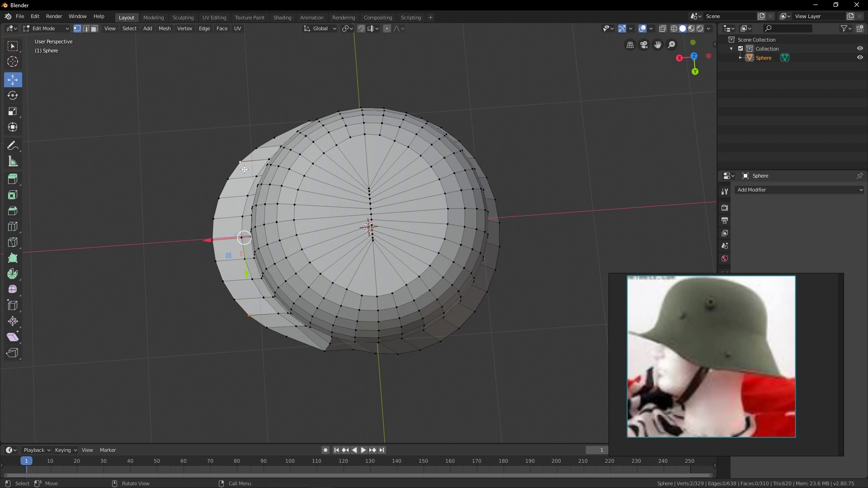
click(227, 179)
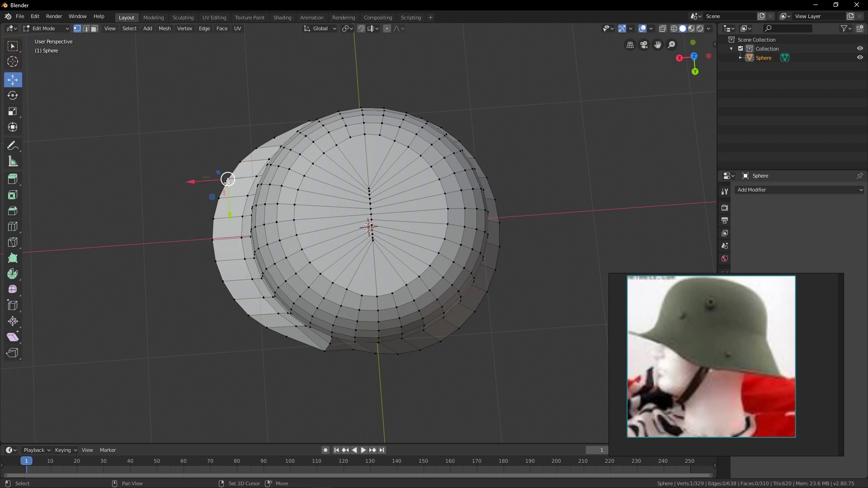
shift+click(240, 304)
click(236, 300)
mouse_move(229, 244)
middle_down()
mouse_move(226, 266)
mouse_move(219, 246)
middle_up()
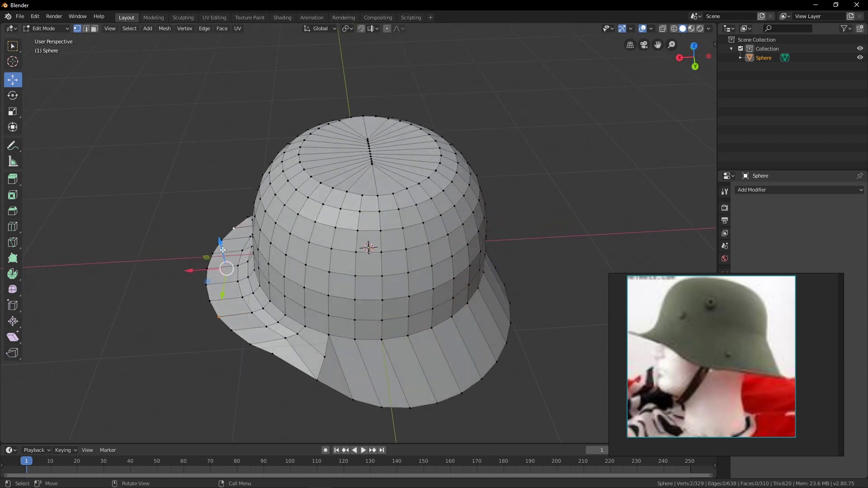
key(g)
key(z)
click(222, 246)
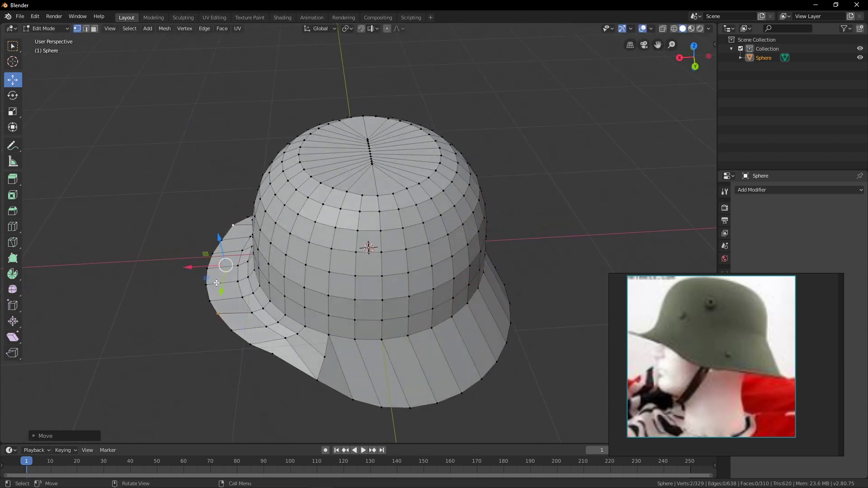
Raise the brim edge vertices two places from the centre on each side by about 0.043 m along Z.
click(210, 302)
middle_drag(210, 302, 301, 253)
shift+click(252, 323)
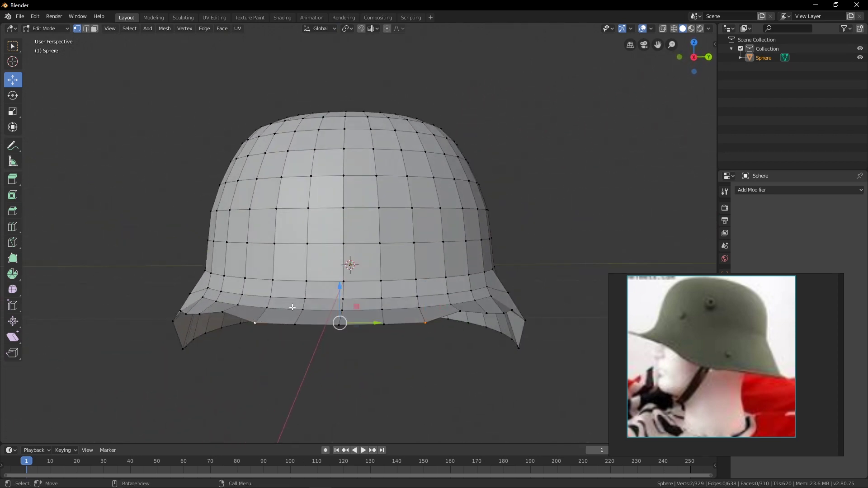
drag(341, 299, 341, 292)
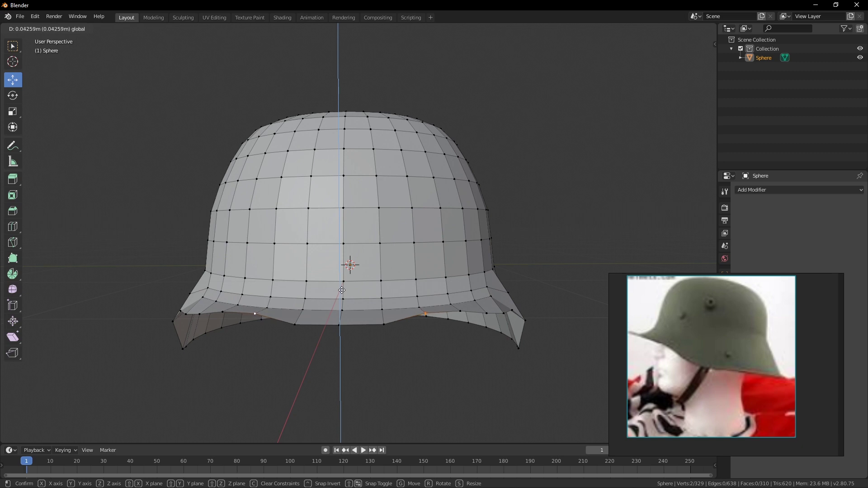
click(342, 290)
Raise the two brim edge vertices directly beside the centre vertex along Z, level with their outer neighbours.
click(294, 324)
shift+click(383, 324)
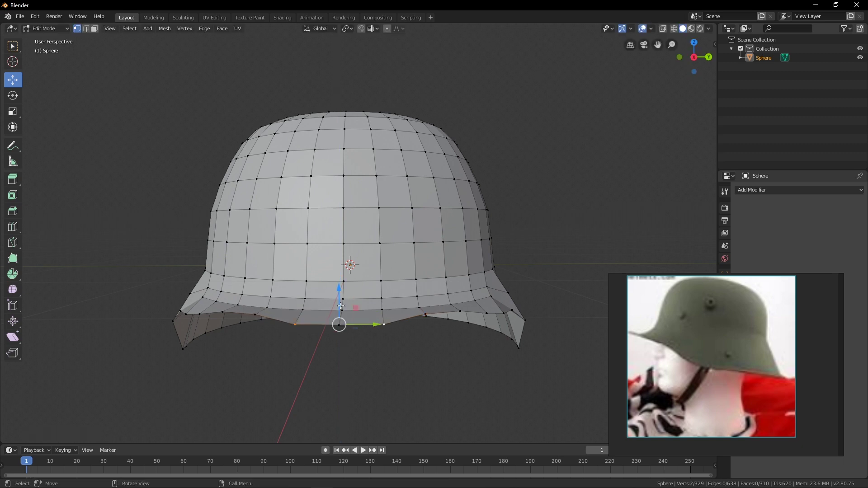
mouse_move(340, 301)
mouse_down()
mouse_move(341, 293)
mouse_move(338, 306)
mouse_up()
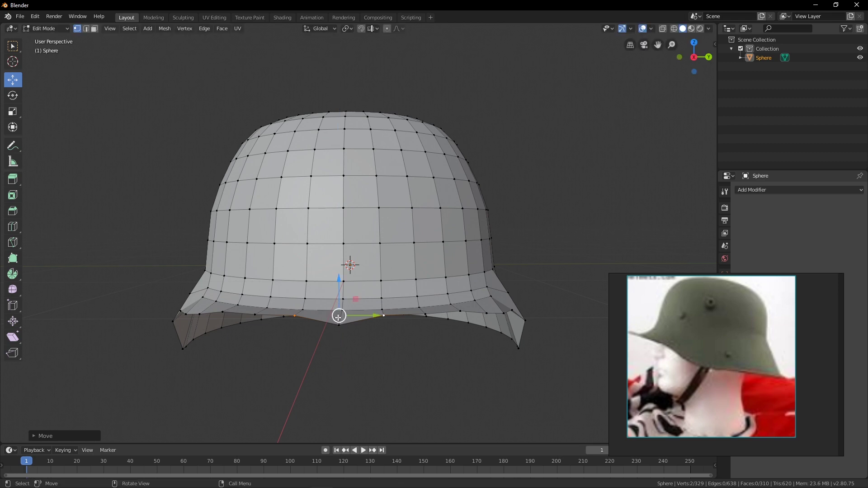
Raise the centre vertex of the front brim's edge about 0.047 m along Z and clear the selection.
click(339, 329)
key(g)
key(z)
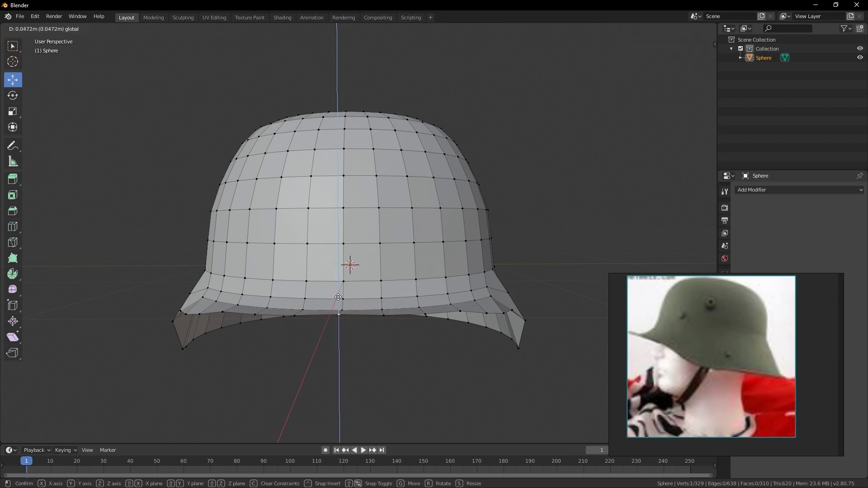
click(339, 297)
middle_drag(339, 297, 243, 299)
click(315, 387)
scroll(228, 321, down, 3)
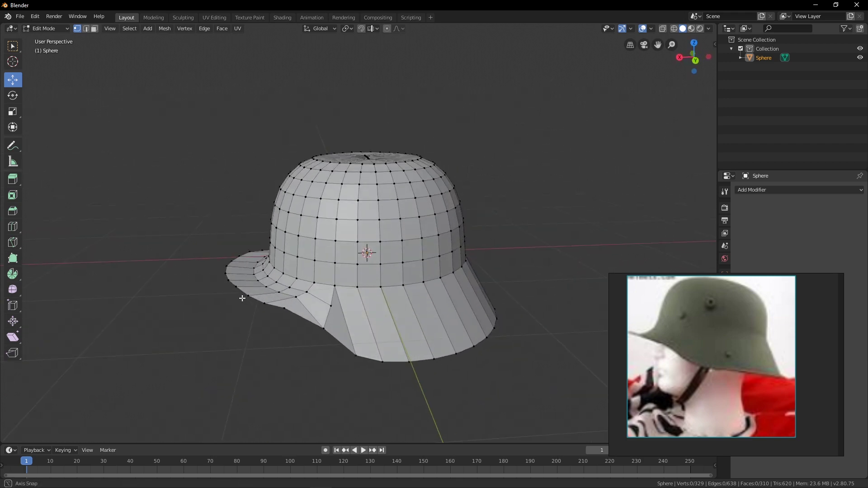
Select a vertex near each end of the front brim's outer edge and raise the pair slightly along Z.
scroll(240, 293, up, 2)
middle_drag(193, 331, 291, 354)
shift+click(212, 377)
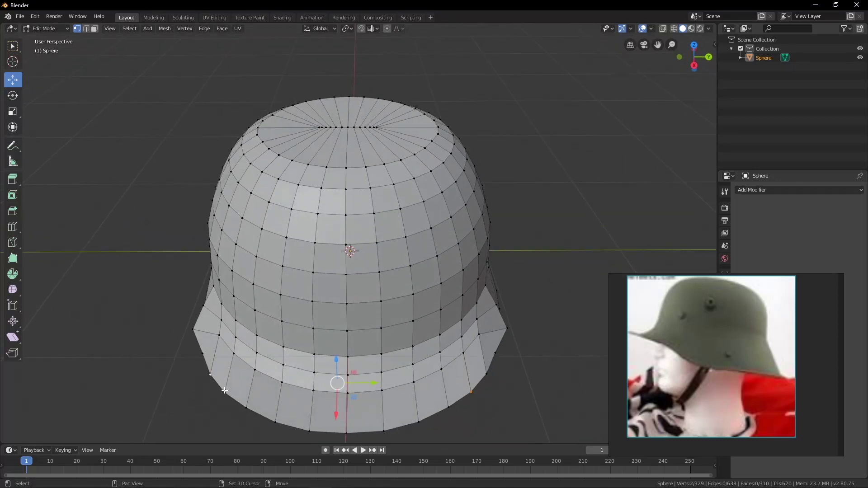
middle_drag(224, 390, 225, 346)
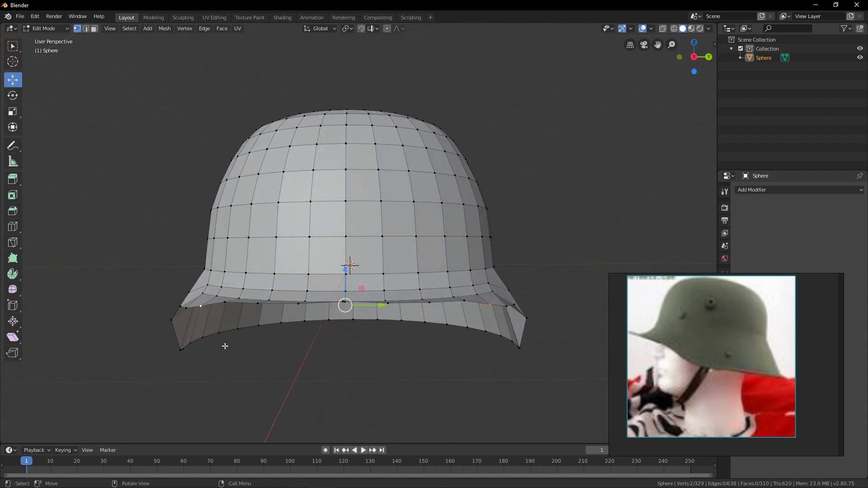
drag(344, 286, 345, 278)
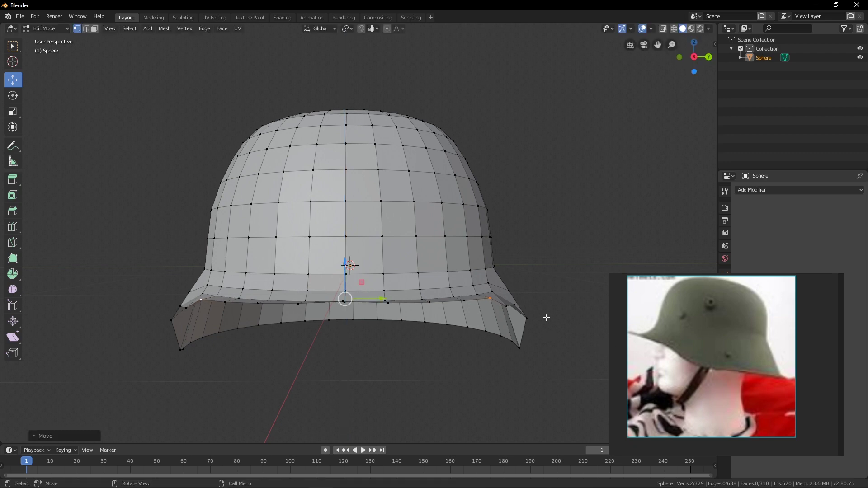
Raise the outermost pair of brim edge vertices, near the neck guard corners, slightly along Z and clear the selection.
click(505, 305)
shift+click(189, 305)
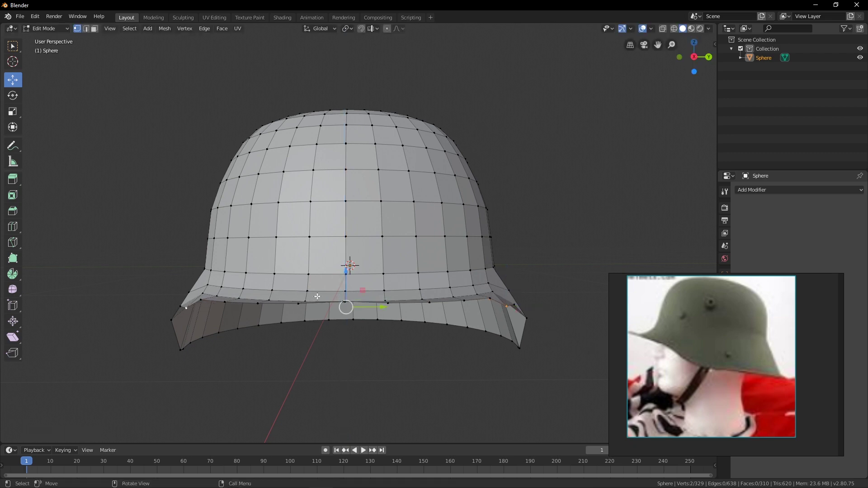
drag(343, 286, 348, 279)
middle_drag(348, 280, 257, 344)
click(164, 368)
scroll(261, 332, down, 5)
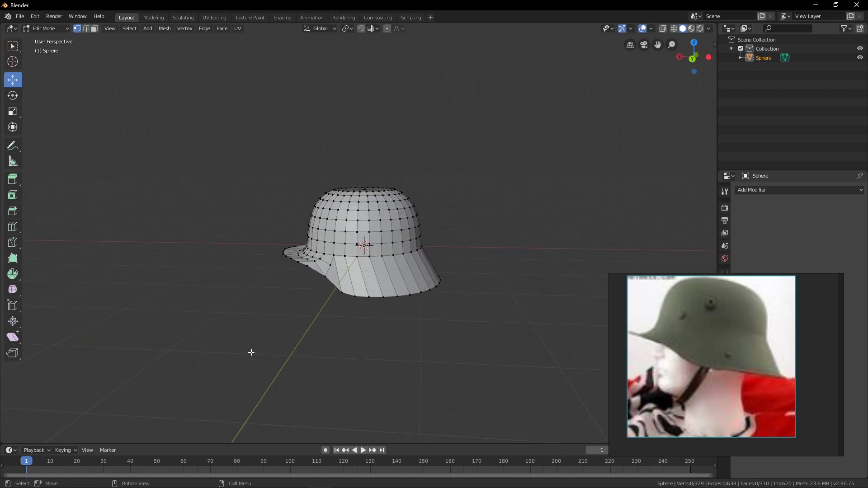
middle_drag(271, 265, 373, 314)
scroll(357, 252, up, 4)
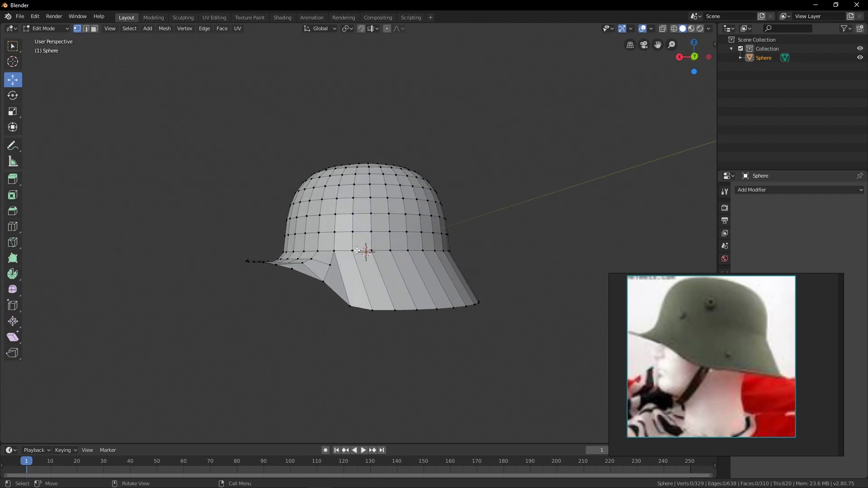
middle_drag(343, 267, 344, 256)
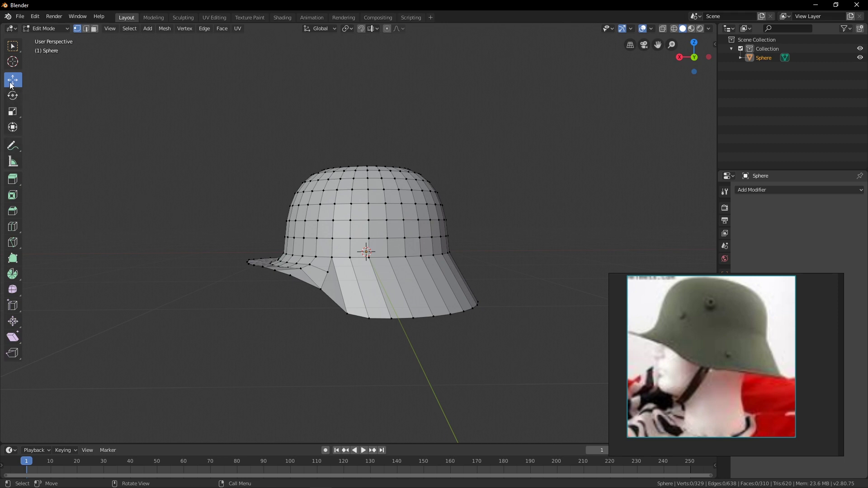
click(12, 46)
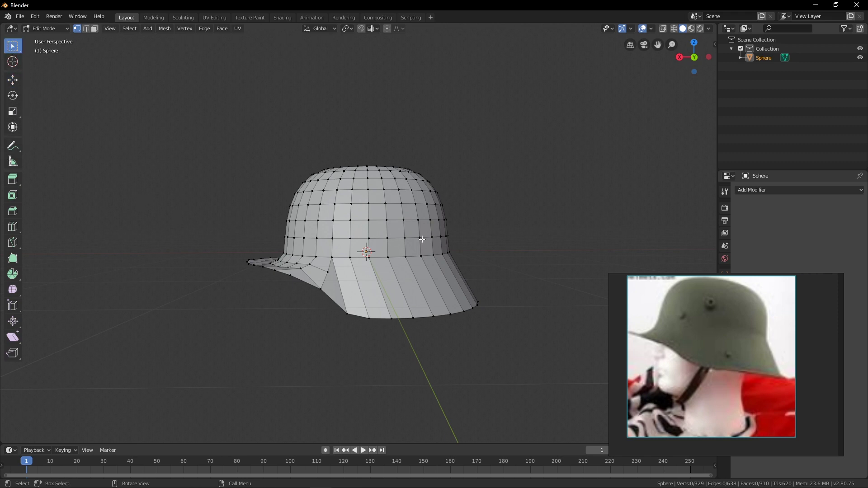
drag(474, 246, 247, 232)
middle_drag(244, 235, 354, 232)
shift+drag(365, 242, 257, 233)
middle_drag(338, 240, 359, 234)
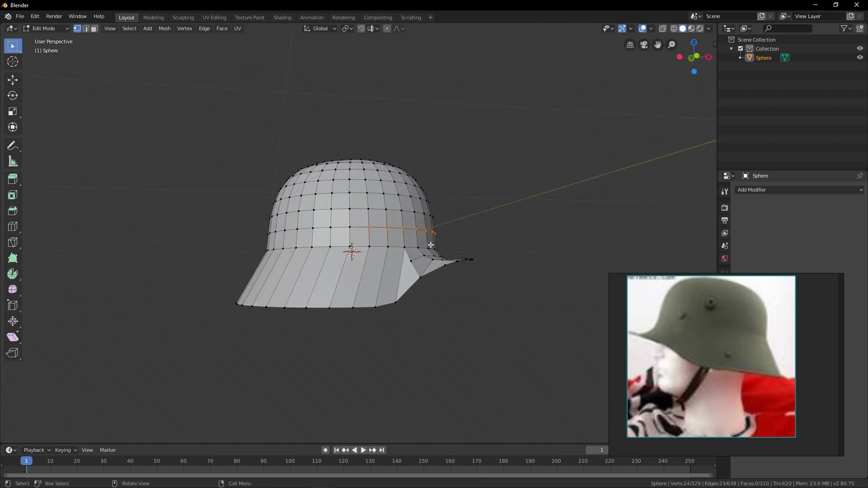
middle_drag(271, 236, 353, 251)
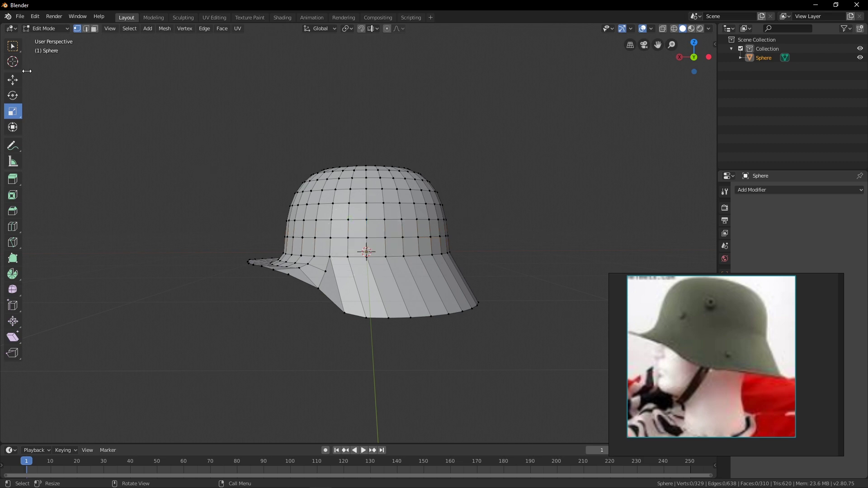
Box-select all vertices of the crown's upper part from every side, leaving the lower crown rings unselected.
drag(233, 158, 458, 229)
middle_drag(207, 181, 406, 180)
shift+drag(258, 145, 444, 218)
middle_drag(444, 218, 301, 218)
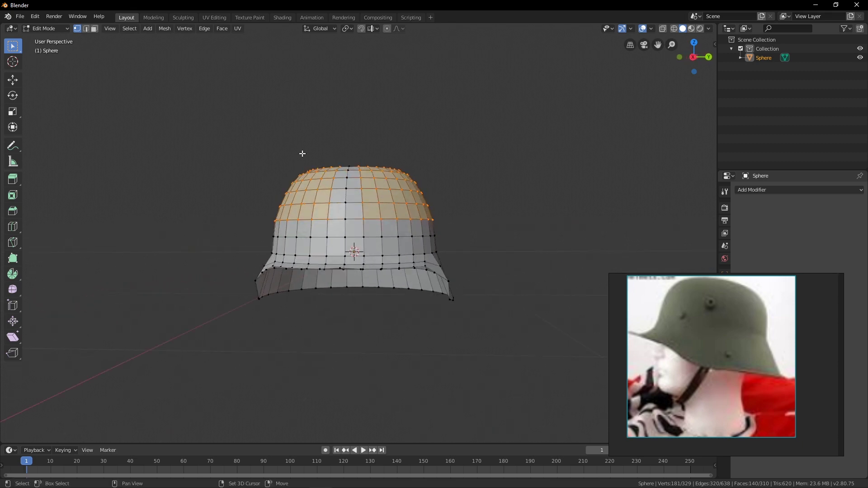
shift+drag(300, 147, 382, 173)
middle_drag(383, 174, 164, 217)
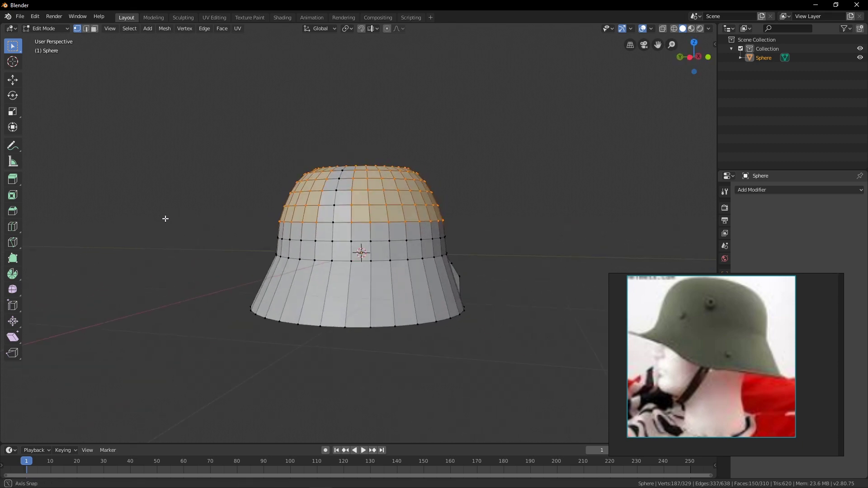
shift+drag(285, 138, 341, 181)
shift+drag(371, 223, 372, 224)
middle_drag(372, 224, 446, 134)
Scale the selected upper crown slightly along X and clear the selection.
click(13, 112)
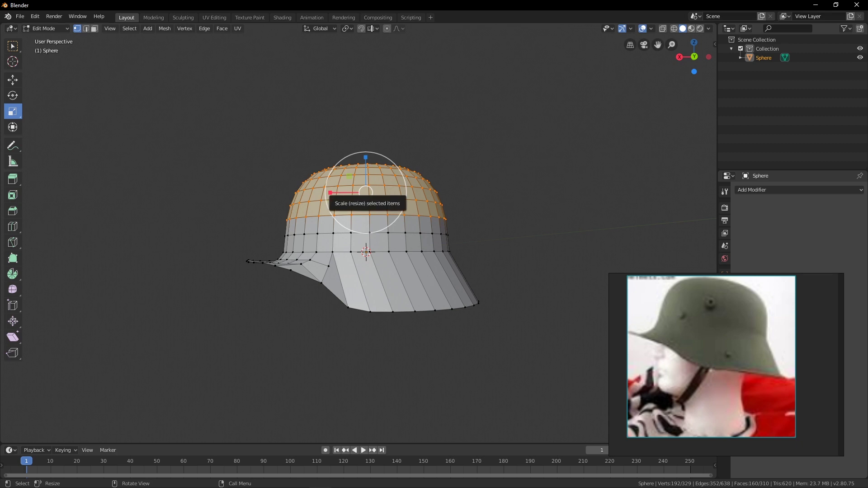
drag(344, 193, 343, 192)
click(448, 170)
Select the entire helmet mesh and extrude it slightly upward along Z to give the shell a wall thickness.
middle_drag(362, 195, 375, 235)
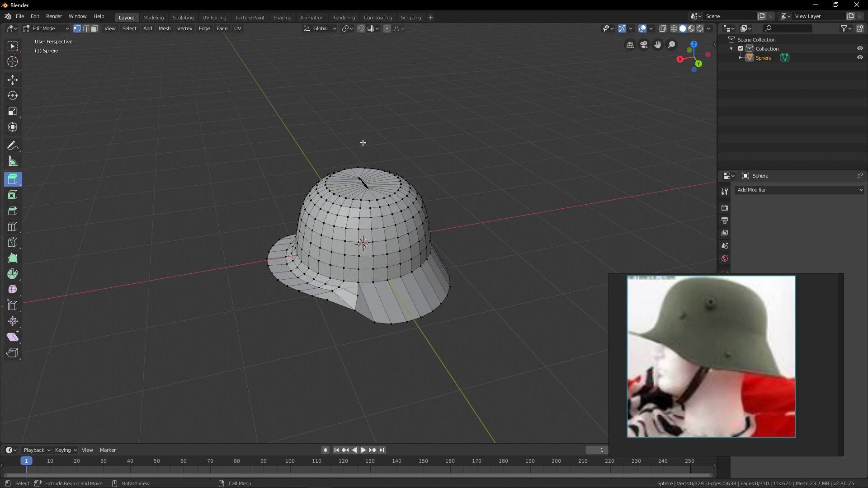
click(86, 28)
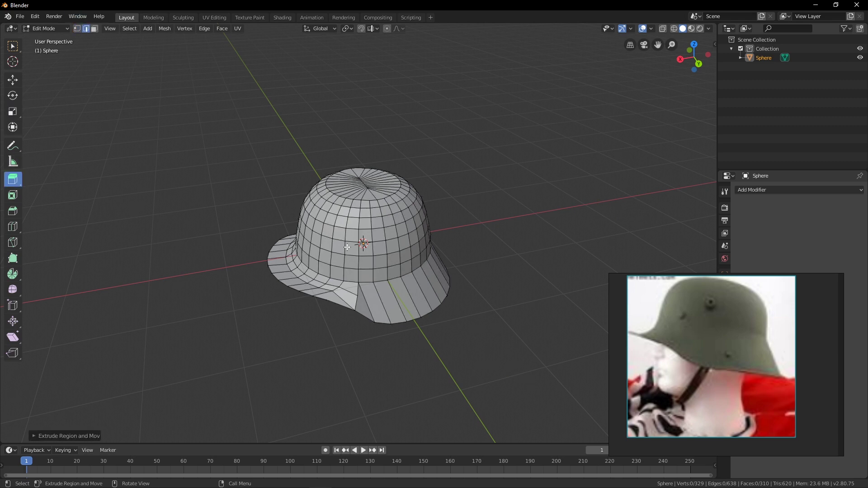
drag(503, 354, 155, 147)
middle_drag(155, 147, 432, 243)
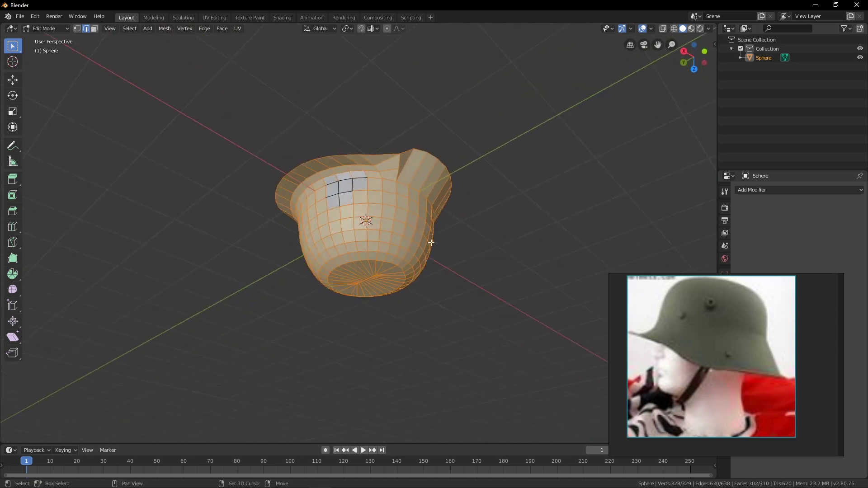
middle_drag(205, 100, 330, 312)
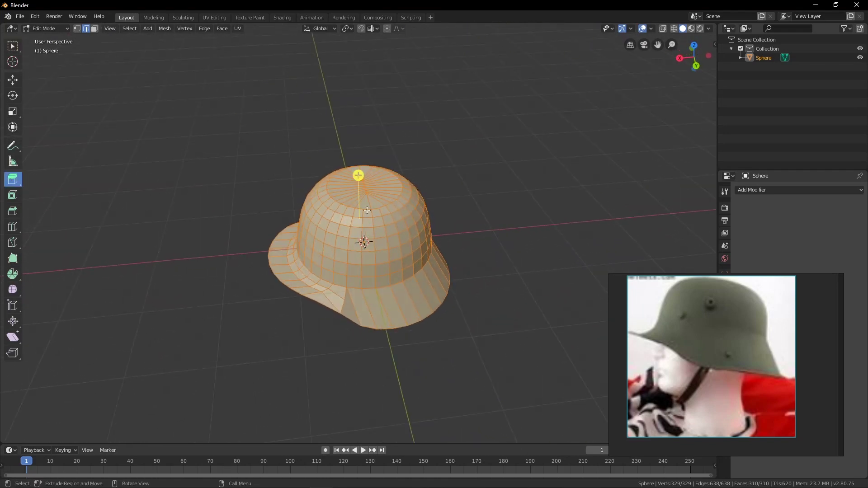
drag(358, 175, 359, 170)
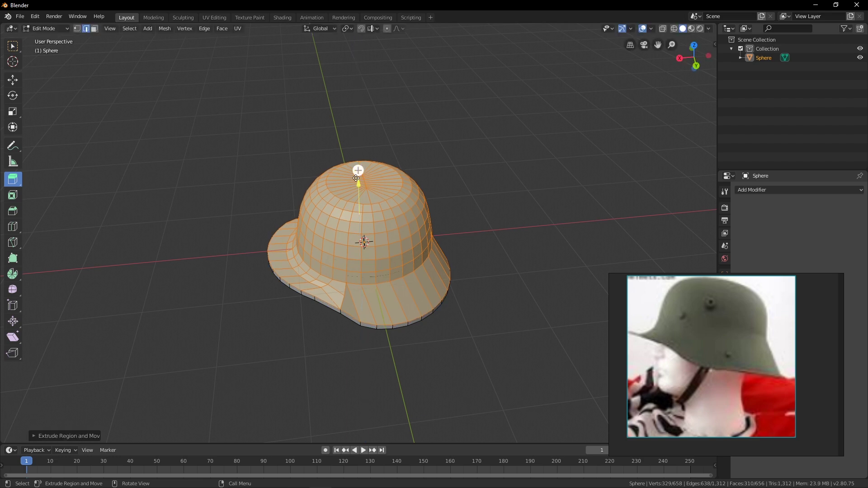
middle_drag(359, 171, 460, 232)
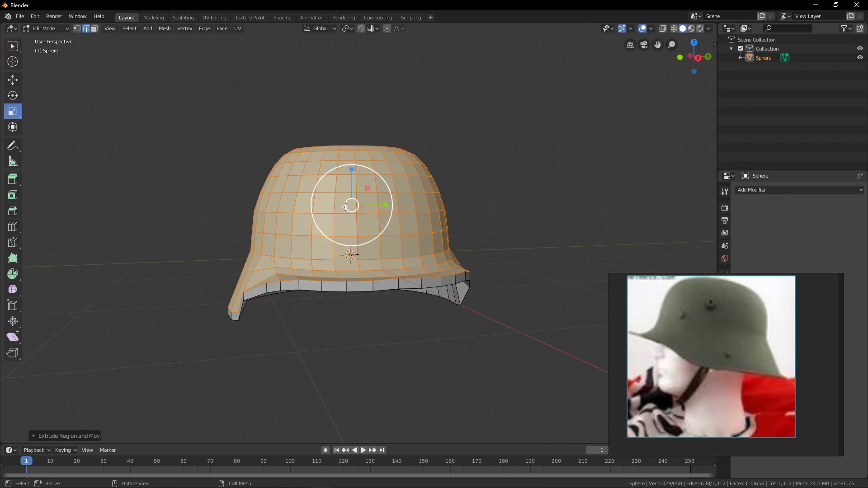
scroll(368, 198, up, 1)
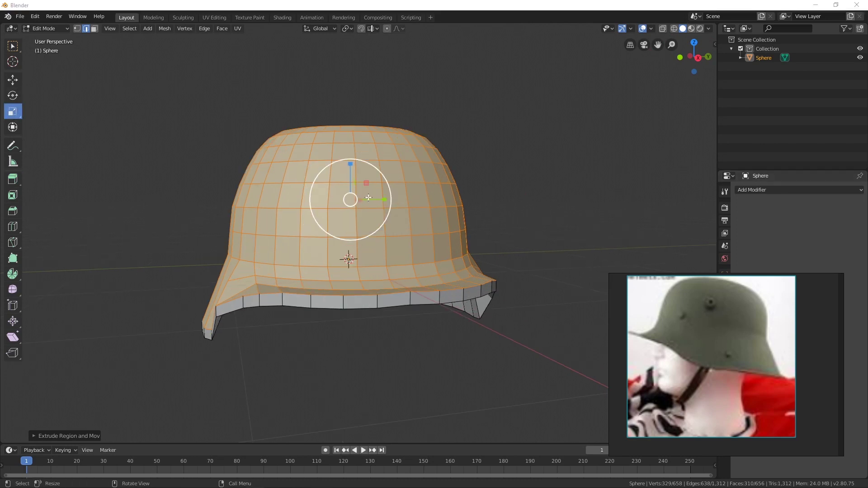
key(s)
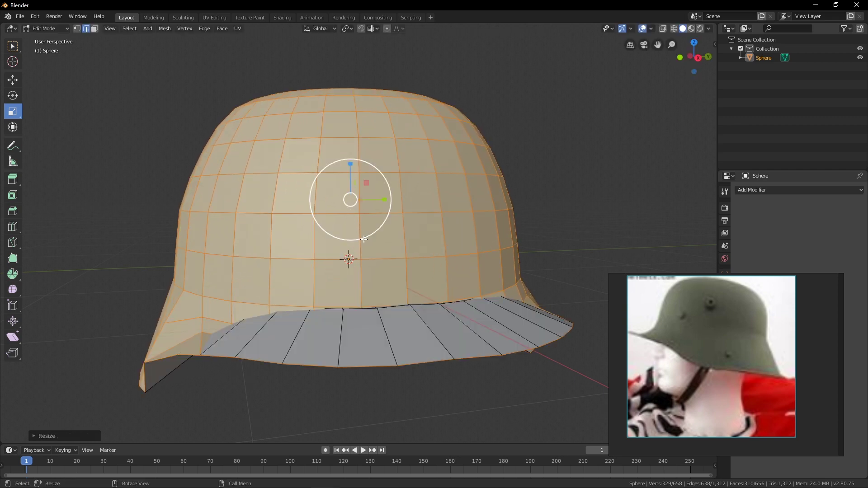
key(ctrl+z)
Scale the extruded outer shell slightly larger along Y and X, then lower it slightly along Z and clear the selection.
drag(378, 199, 380, 199)
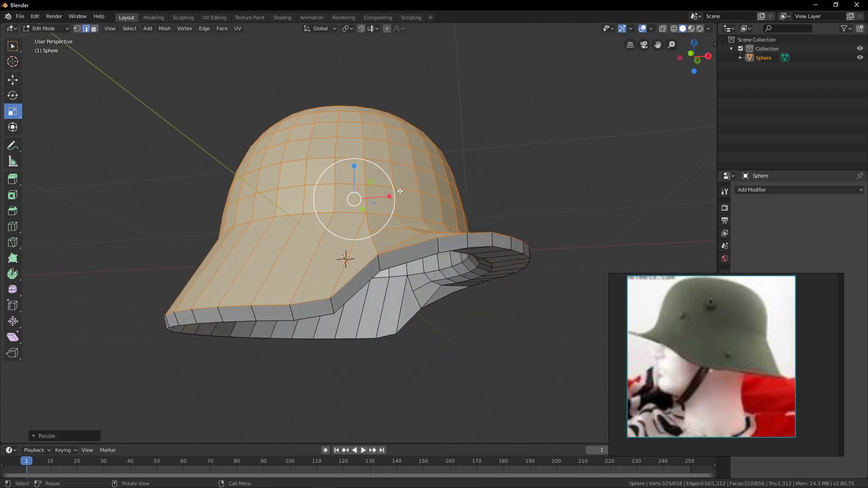
drag(388, 195, 386, 198)
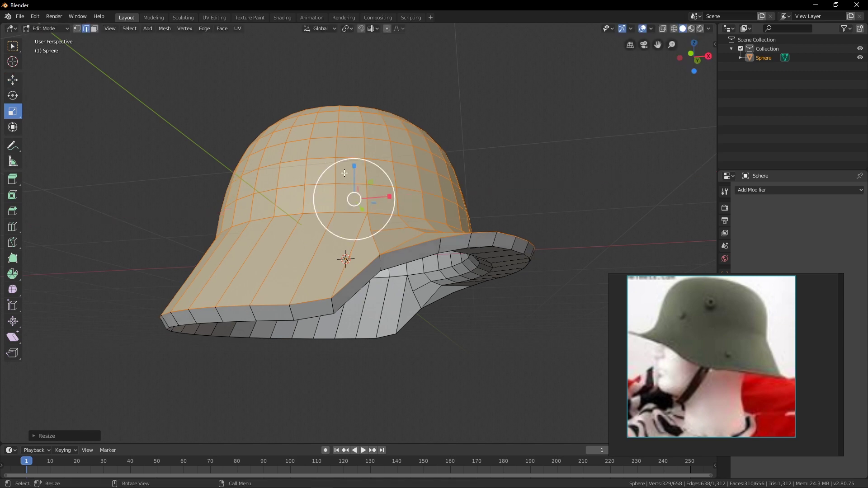
click(12, 80)
drag(354, 172, 354, 179)
middle_drag(371, 179, 461, 212)
key(alt+a)
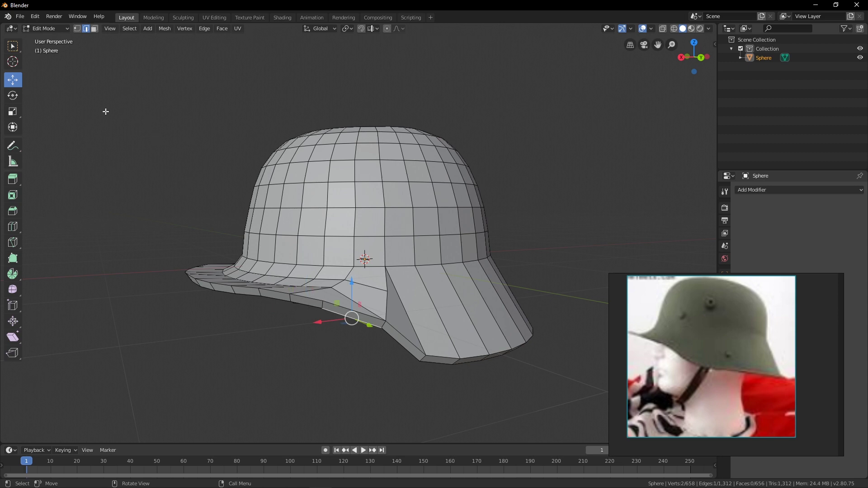
Select the complete loop of narrow faces around the helmet's bottom rim, joining the inner and outer shells.
click(94, 28)
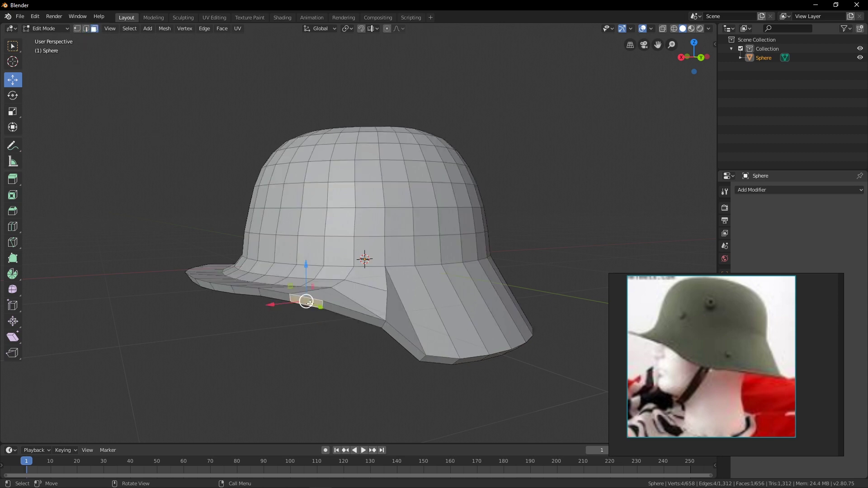
shift+click(332, 308)
shift+click(355, 322)
shift+click(378, 331)
middle_drag(378, 332, 422, 344)
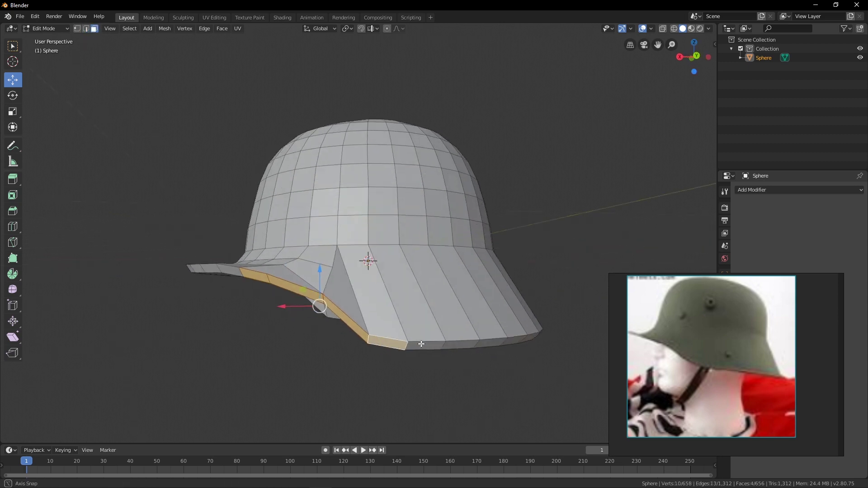
alt+click(421, 344)
alt+click(429, 348)
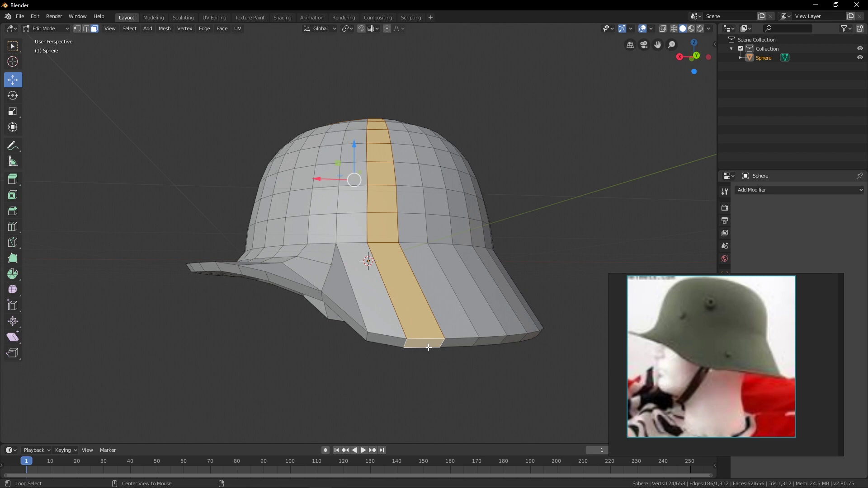
alt+click(405, 344)
middle_drag(360, 304, 372, 342)
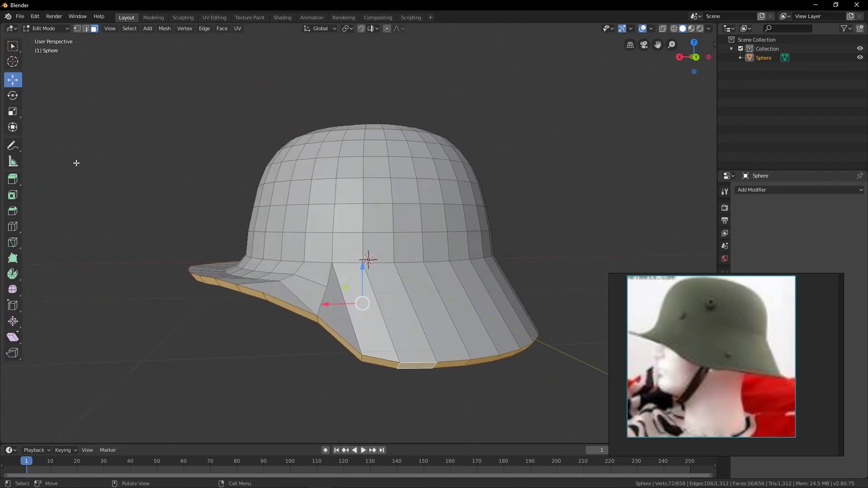
Extrude the rim face loop slightly downward and raise the extruded loop along Z.
click(15, 183)
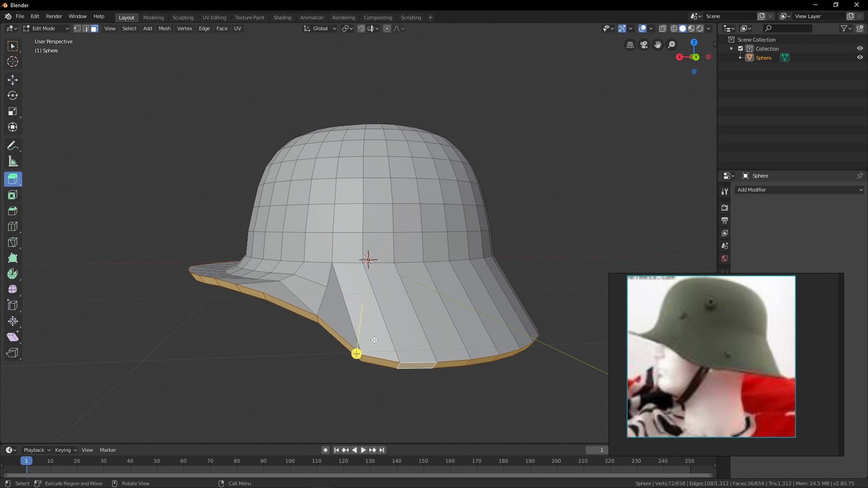
drag(357, 355, 356, 362)
middle_drag(355, 362, 362, 325)
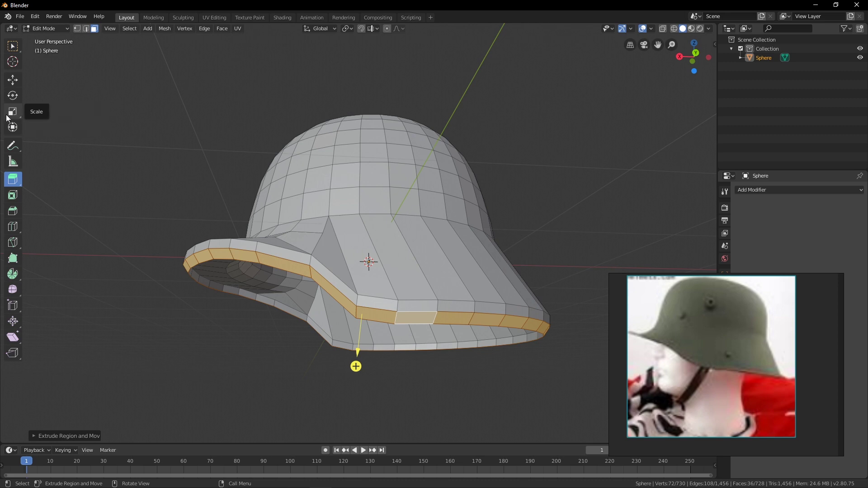
click(7, 80)
drag(361, 286, 362, 268)
middle_drag(363, 269, 305, 320)
Scale the extruded rim loop so it flares outward and adjust its height slightly along Z.
click(13, 112)
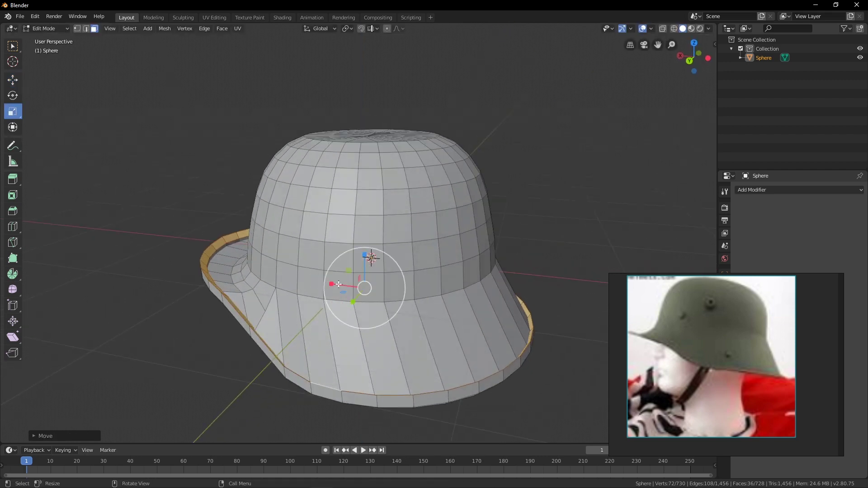
drag(353, 301, 340, 288)
middle_drag(339, 297, 305, 229)
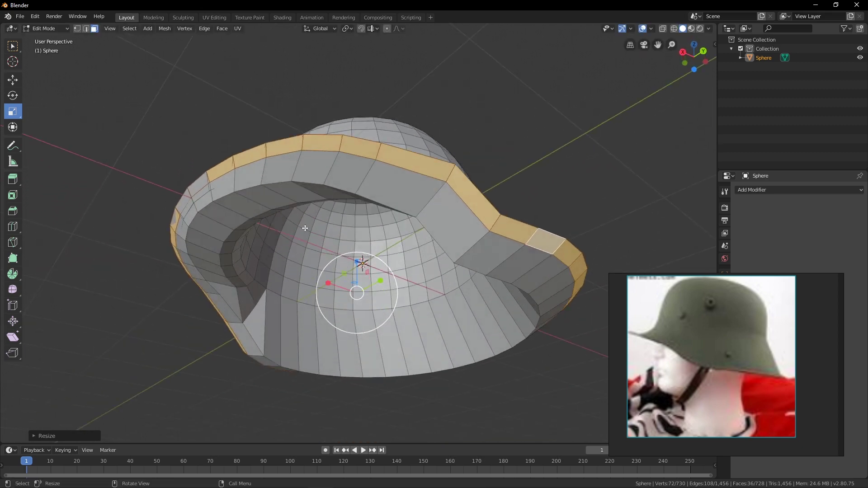
click(13, 80)
drag(361, 269, 360, 270)
Narrow the flared rim loop along Y and raise it slightly along Z.
middle_drag(360, 270, 2, 68)
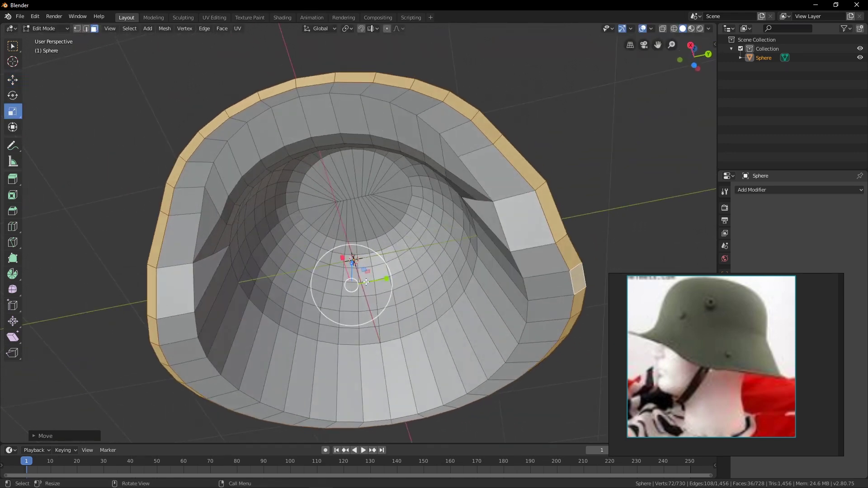
drag(366, 282, 379, 269)
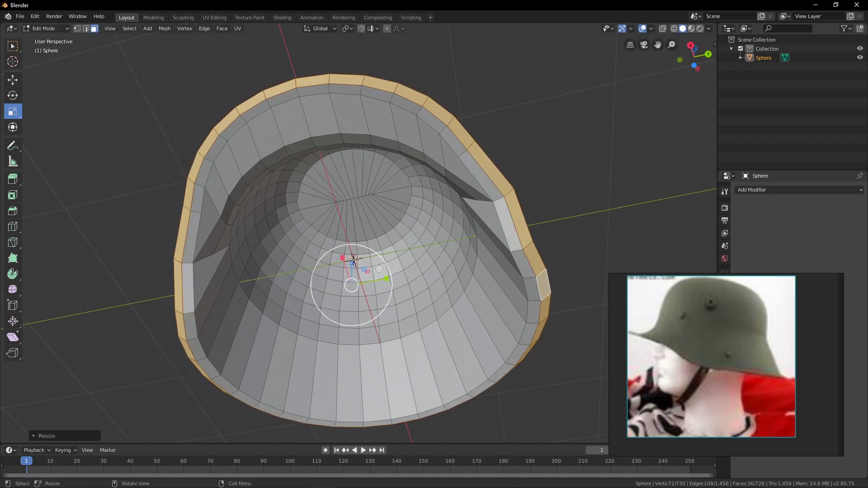
middle_drag(379, 269, 190, 206)
click(13, 80)
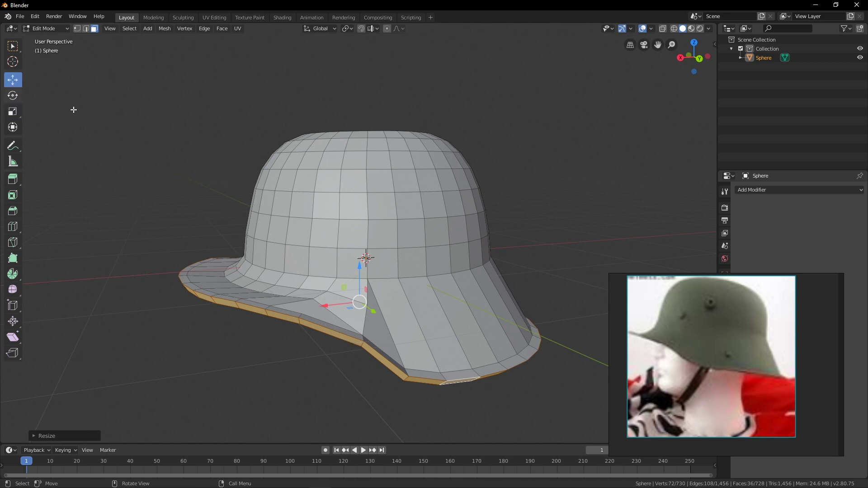
drag(358, 283, 354, 280)
middle_drag(353, 280, 278, 279)
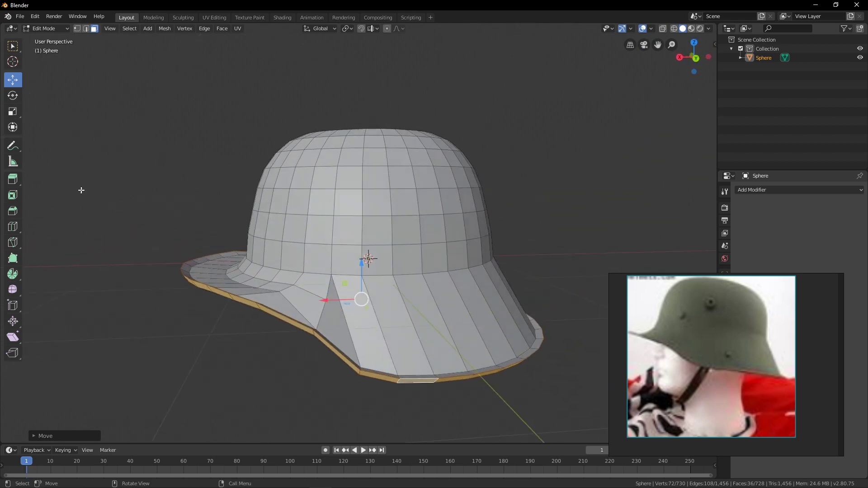
click(16, 114)
drag(362, 271, 359, 281)
click(13, 83)
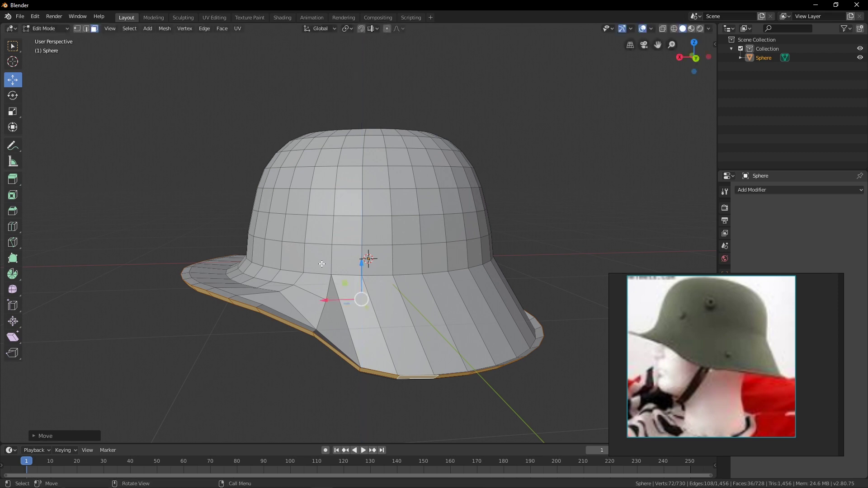
key(ctrl+z)
key(ctrl+shift+z)
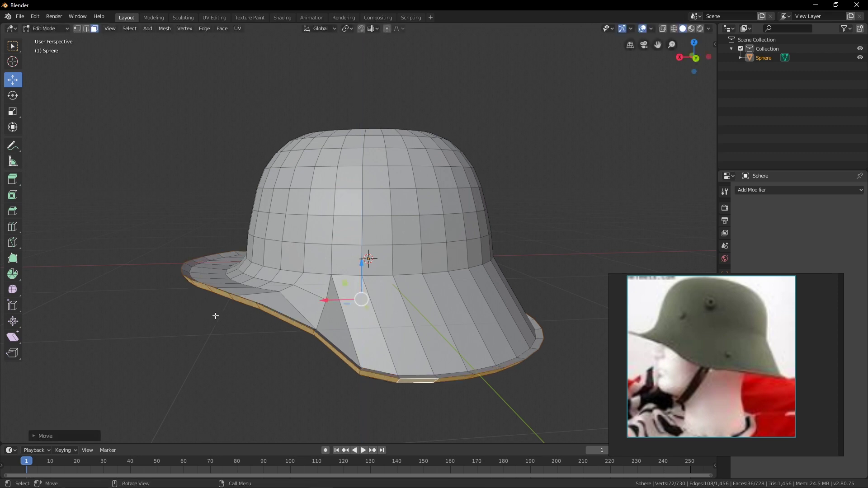
Clear the rim selection and switch to Object Mode to examine the helmet's shape from the side and below.
middle_drag(215, 314, 289, 313)
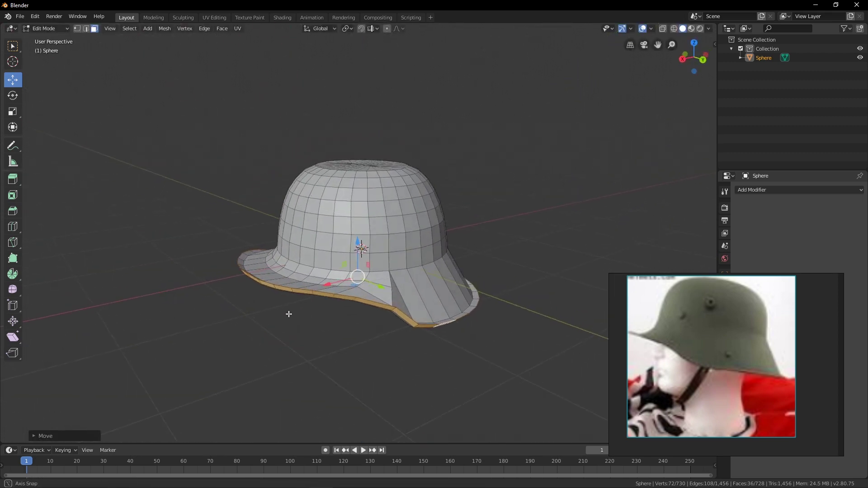
click(12, 45)
click(209, 309)
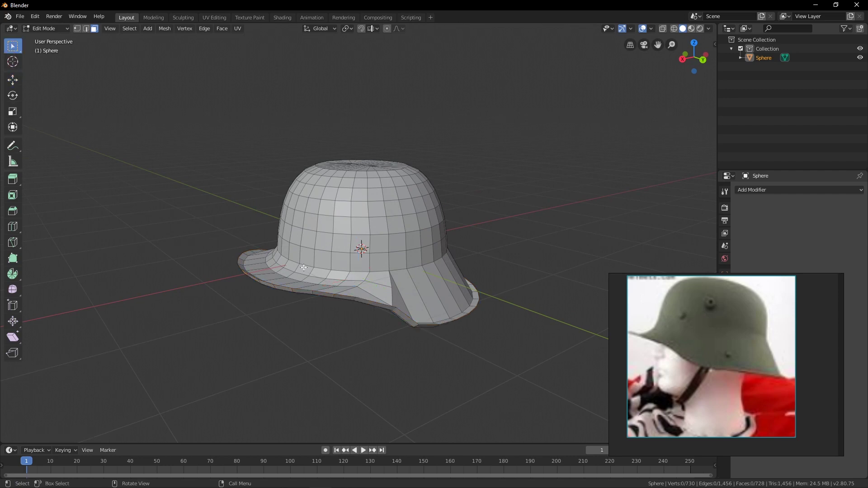
middle_drag(304, 267, 236, 191)
click(59, 28)
click(62, 42)
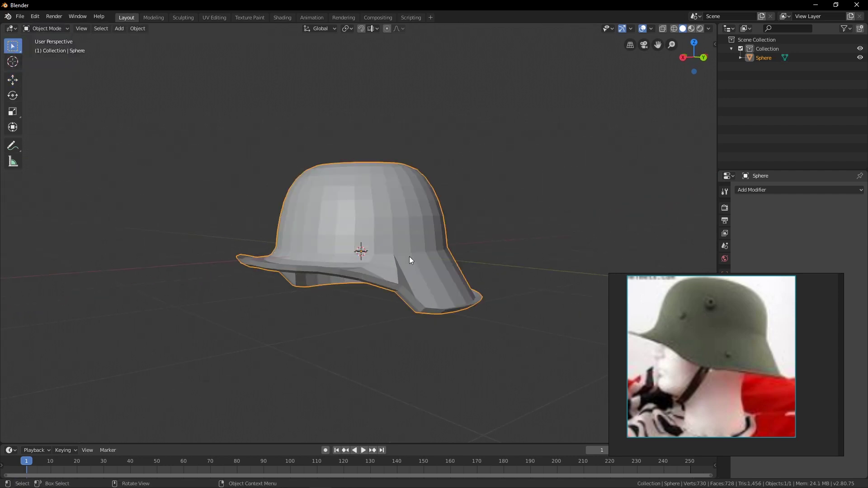
mouse_move(409, 257)
middle_down()
mouse_move(405, 292)
mouse_move(456, 312)
mouse_move(536, 291)
mouse_move(533, 266)
mouse_move(482, 239)
mouse_move(429, 248)
middle_up()
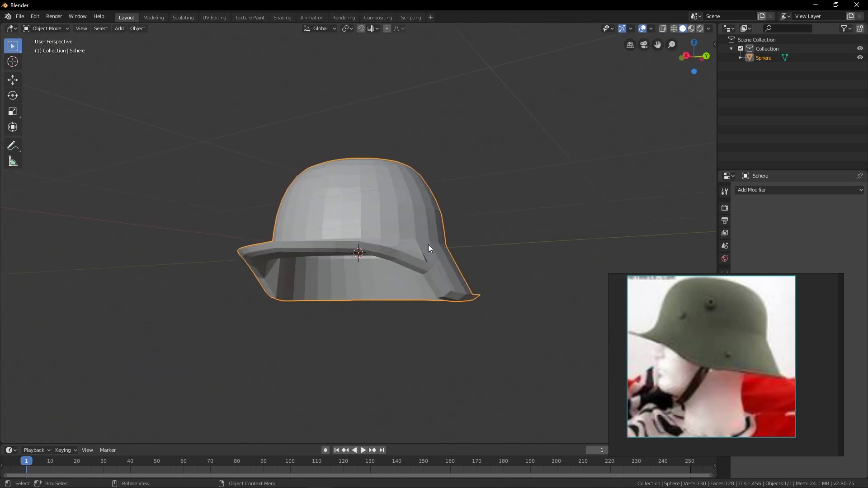
Return to Edit Mode and box-select every face of the helmet from several angles, adding the missed ones.
click(46, 29)
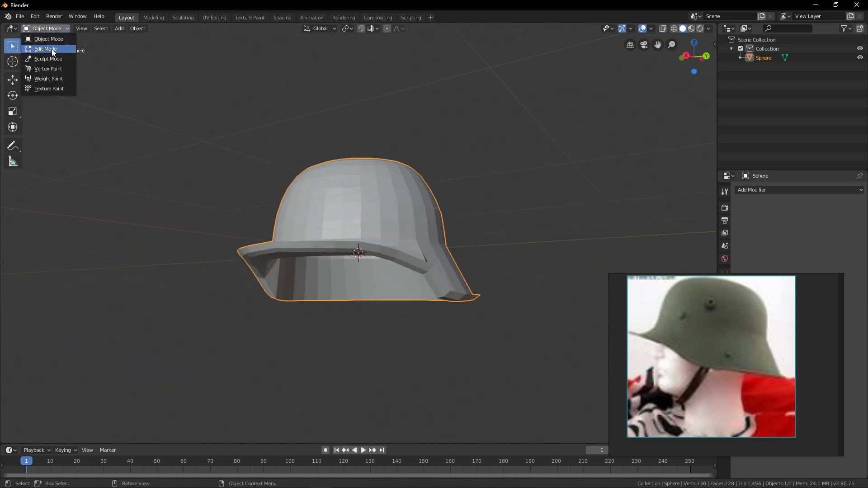
click(51, 49)
middle_drag(70, 105, 66, 124)
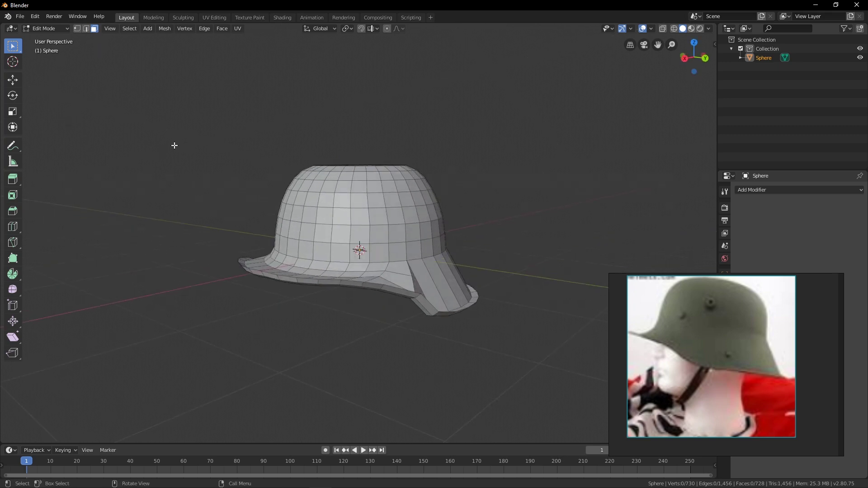
middle_drag(175, 145, 519, 415)
drag(572, 437, 157, 96)
middle_drag(307, 177, 312, 369)
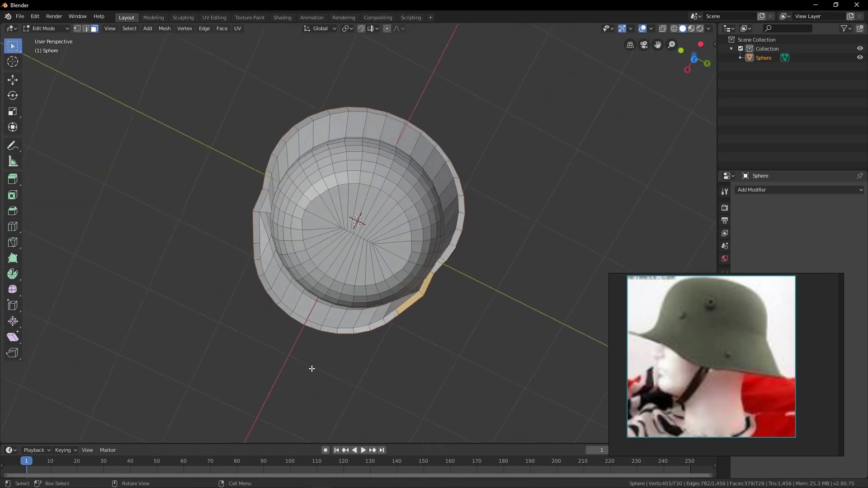
drag(523, 409, 253, 105)
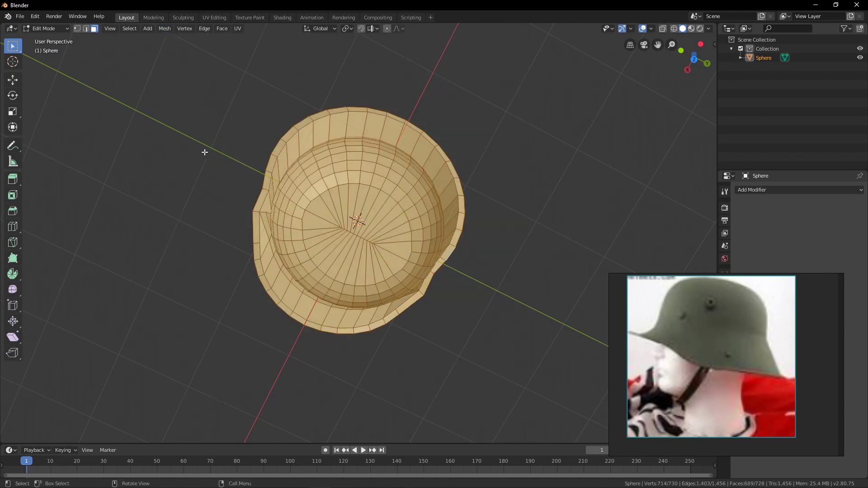
middle_drag(402, 287, 403, 165)
drag(550, 378, 246, 157)
middle_drag(372, 215, 293, 241)
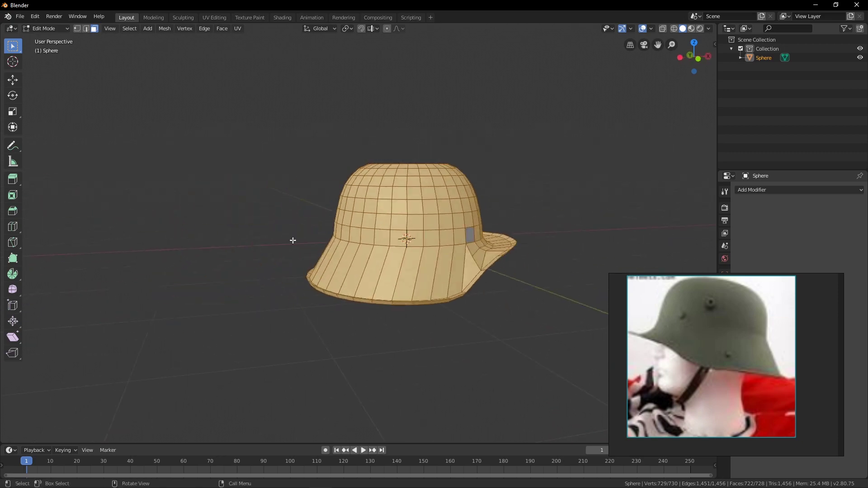
shift+drag(528, 330, 357, 159)
middle_drag(376, 224, 269, 115)
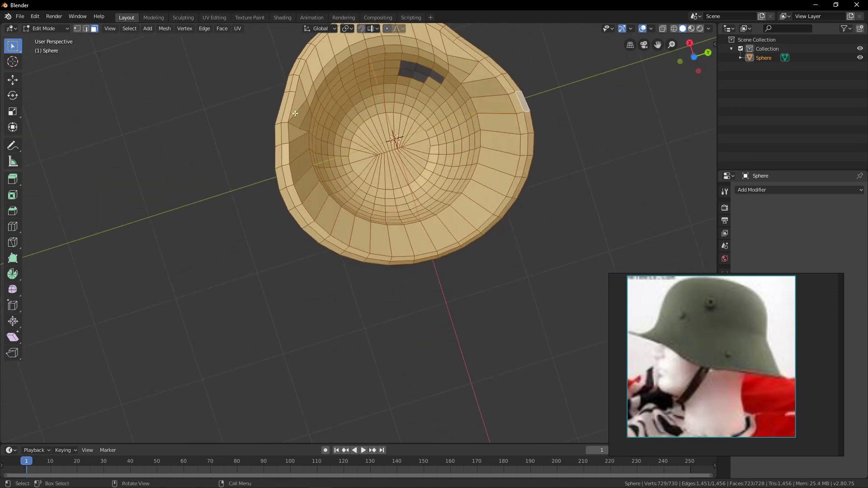
shift+drag(540, 316, 387, 44)
middle_drag(387, 43, 247, 62)
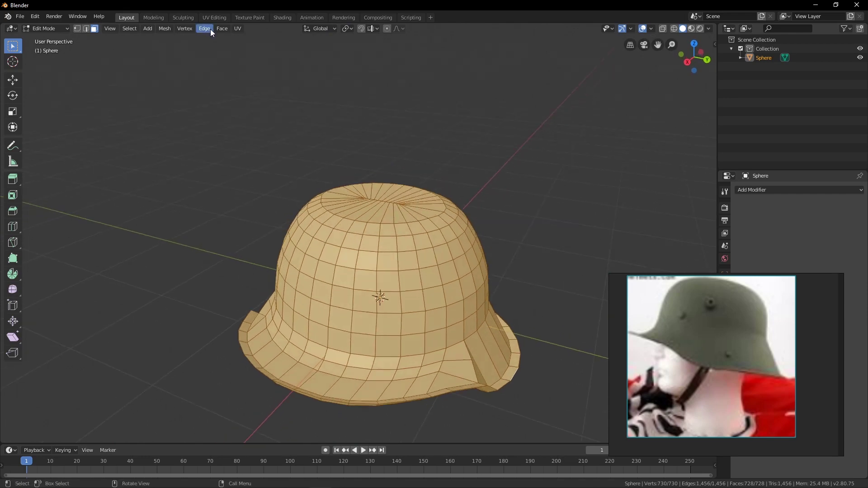
Apply smooth shading to all selected helmet faces and clear the selection.
click(223, 28)
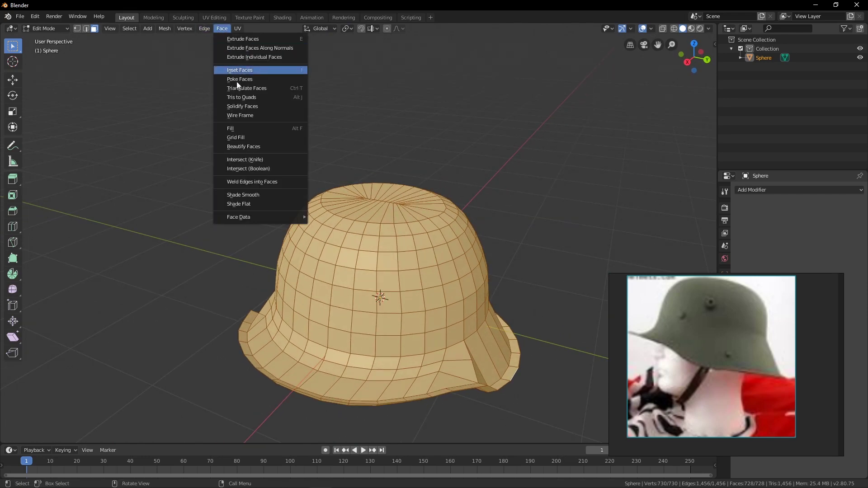
click(245, 199)
key(alt+a)
middle_drag(135, 151, 99, 122)
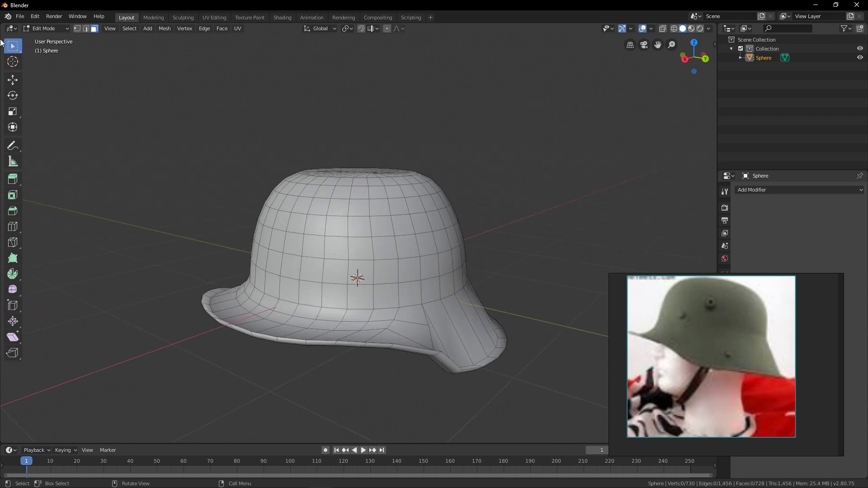
Switch back to Object Mode to view the smooth-shaded helmet as a whole.
click(51, 30)
click(52, 39)
scroll(362, 252, down, 5)
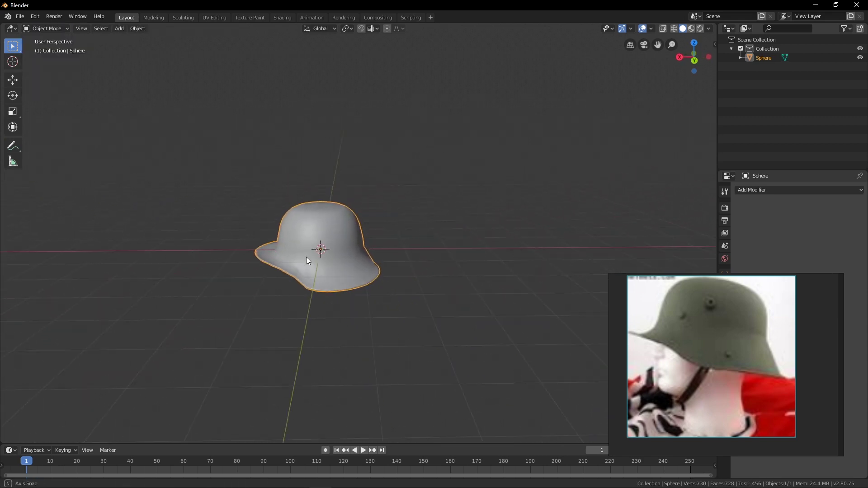